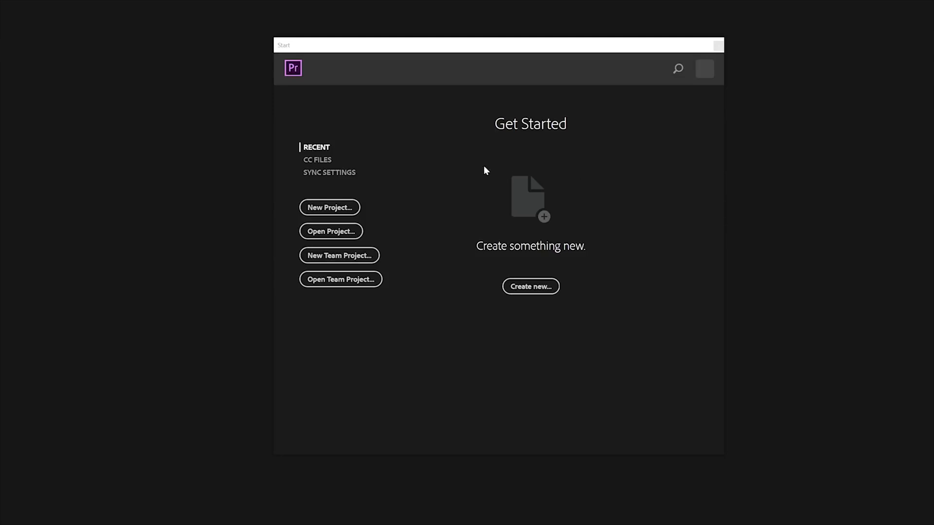
- Create a new project named Tutorial in the default location, keeping the default renderer and display formats
{"action": "left_click", "coordinate": [320, 212]}
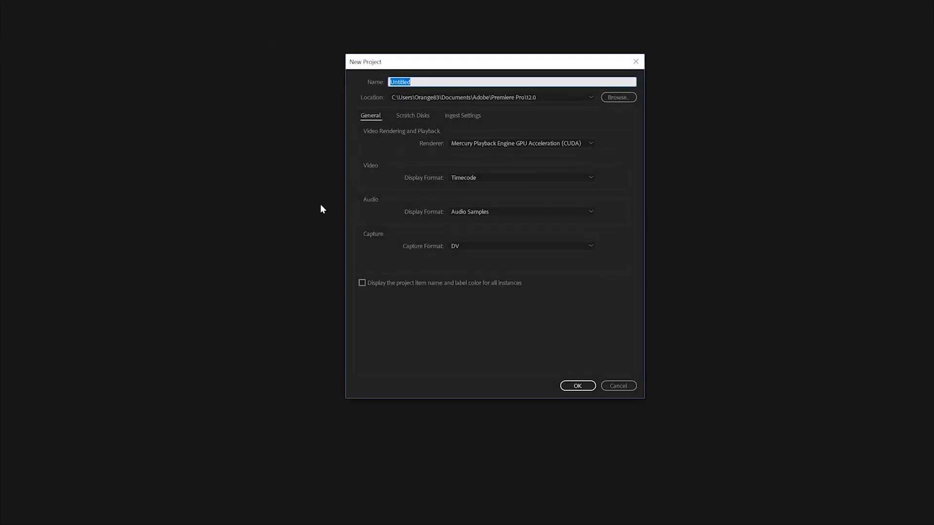
{"action": "type", "text": "Tutorial"}
{"action": "left_click", "coordinate": [418, 99]}
{"action": "left_click", "coordinate": [420, 103]}
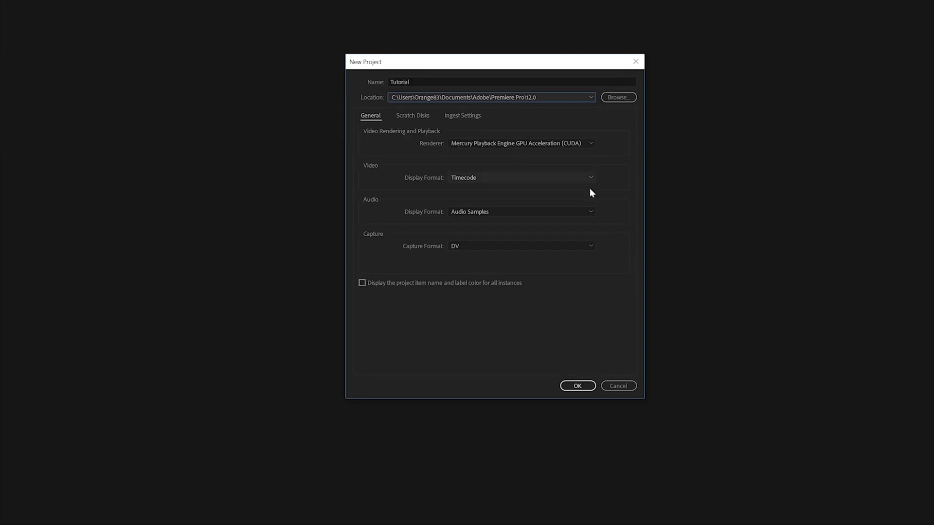
{"action": "left_click", "coordinate": [578, 387]}
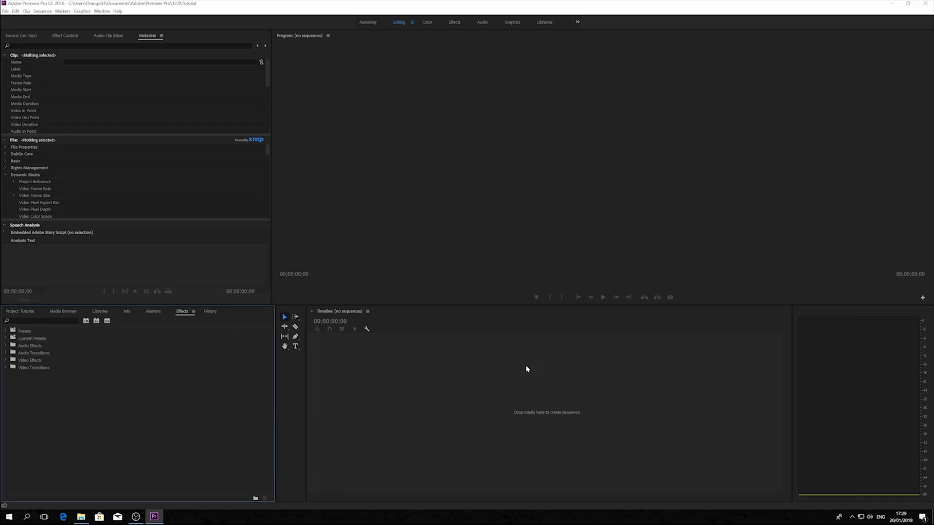
- Apply the Editing workspace, and switch the layout to the Color workspace
{"action": "left_click", "coordinate": [99, 8]}
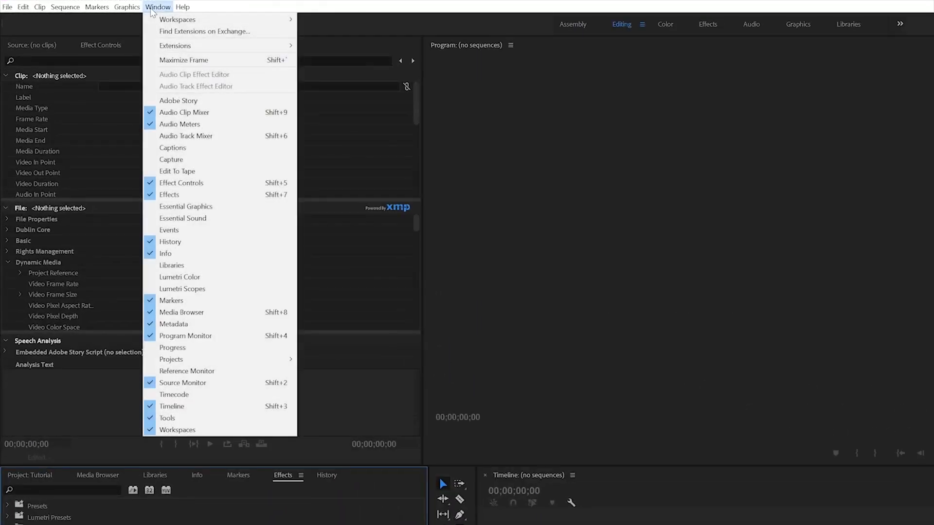
{"action": "mouse_move", "coordinate": [163, 20]}
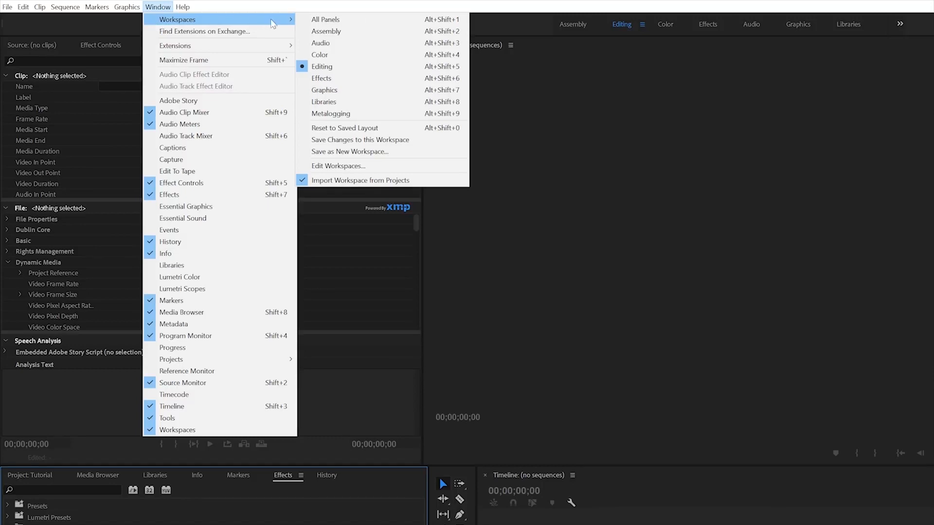
{"action": "left_click", "coordinate": [320, 66]}
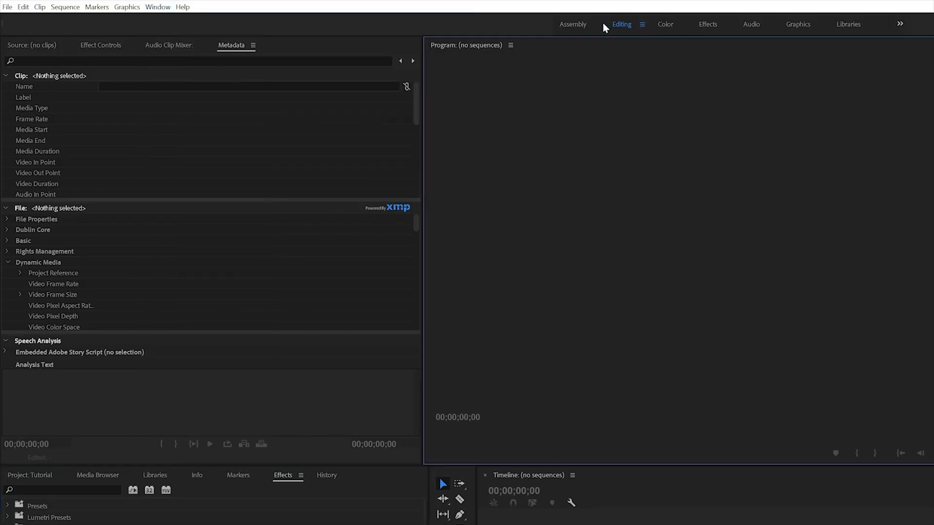
{"action": "left_click", "coordinate": [668, 26]}
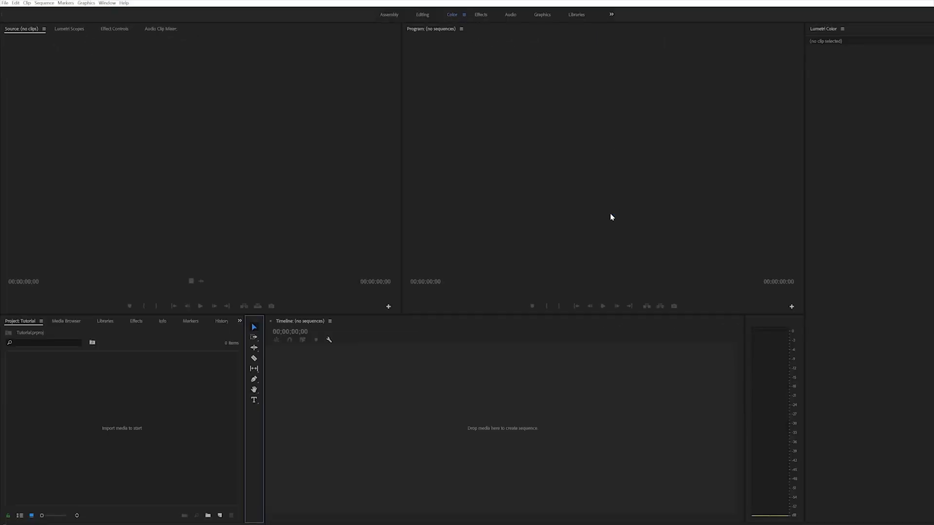
- Move the Effects panel into the Source monitor's group and back to the Project panel's group, placing it right after Media Browser
{"action": "left_click", "coordinate": [135, 323]}
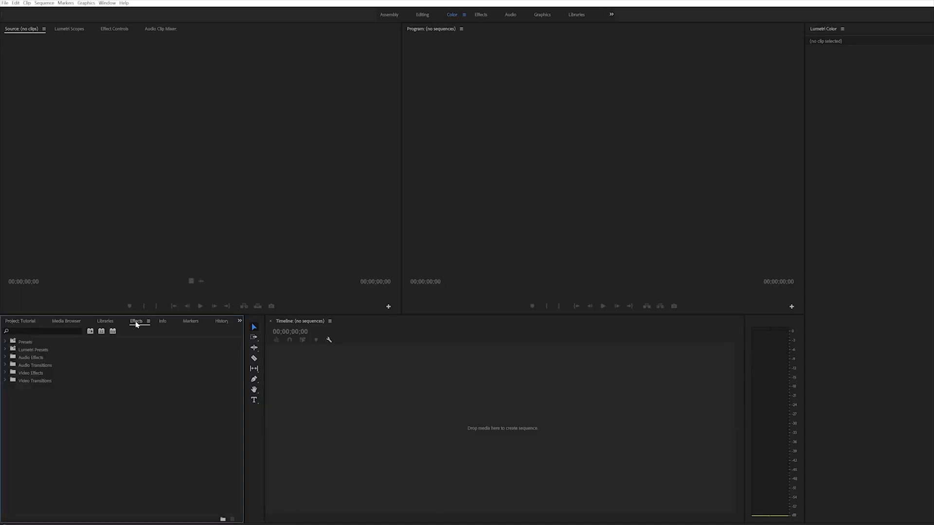
{"action": "left_click_drag", "start_coordinate": [136, 325], "coordinate": [128, 103]}
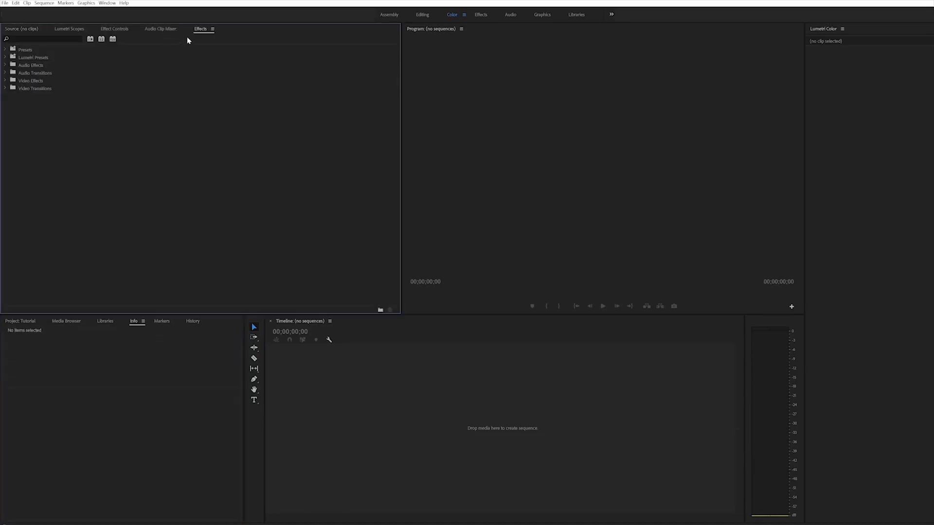
{"action": "left_click_drag", "start_coordinate": [199, 30], "coordinate": [119, 331]}
{"action": "left_click_drag", "start_coordinate": [11, 322], "coordinate": [40, 425]}
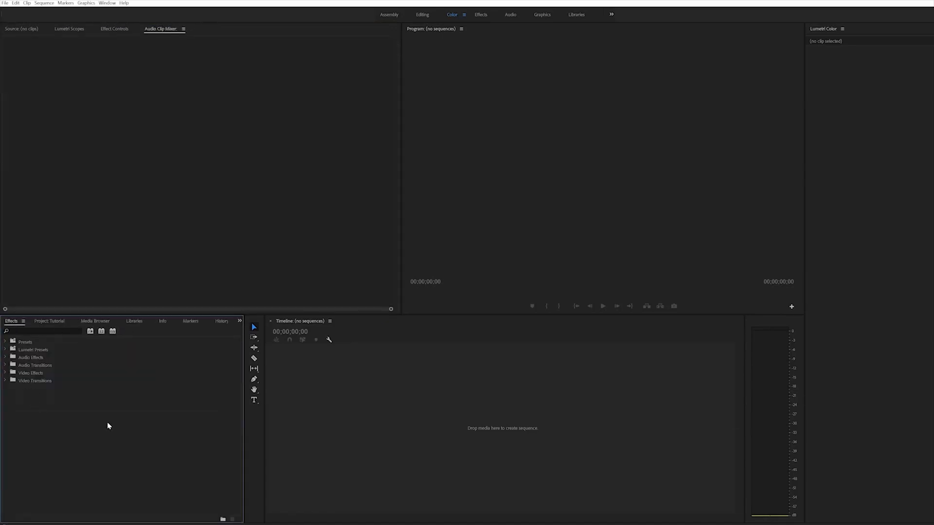
{"action": "left_click_drag", "start_coordinate": [13, 322], "coordinate": [107, 328]}
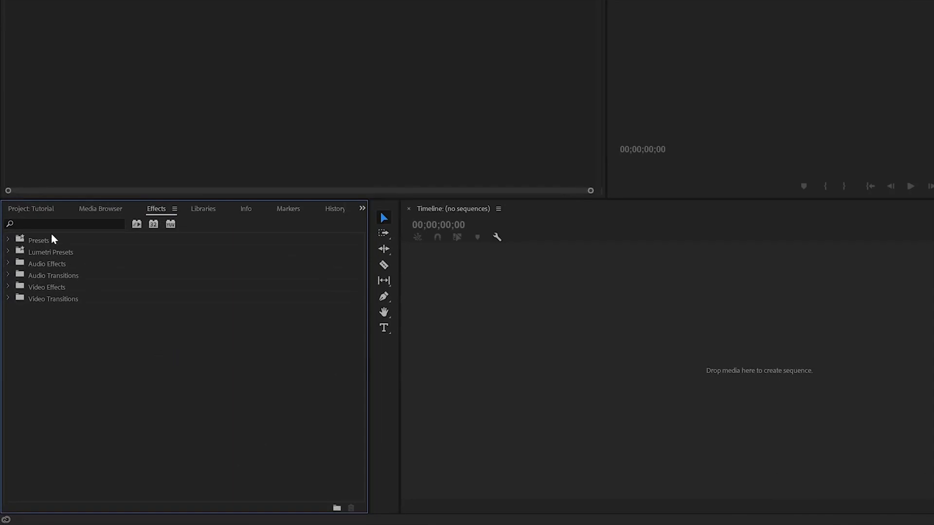
- Import all the video clips from the PROJECT folder on the Desktop into the project
{"action": "left_click", "coordinate": [42, 212]}
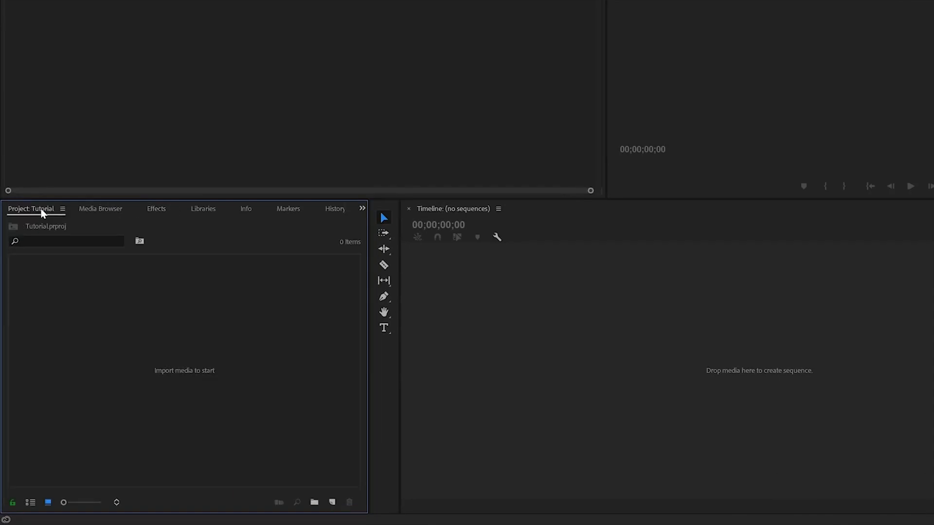
{"action": "right_click", "coordinate": [188, 390]}
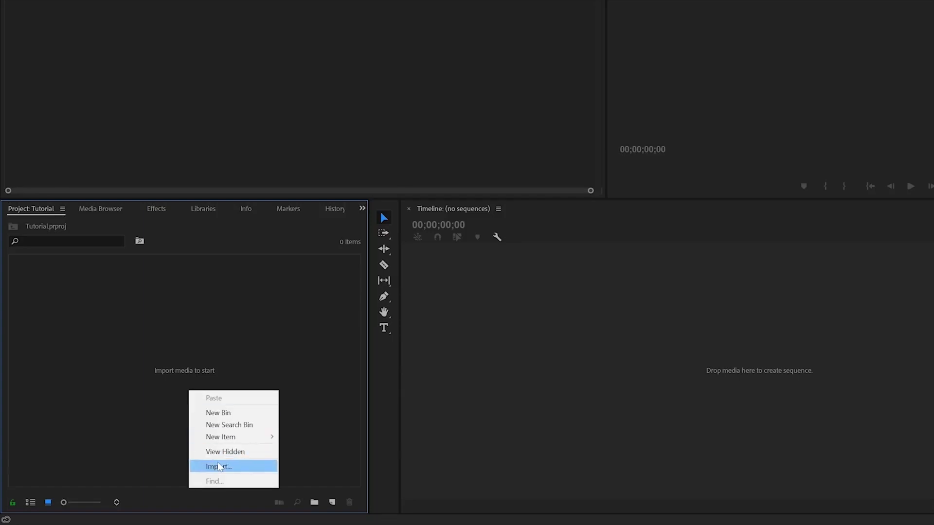
{"action": "left_click", "coordinate": [251, 467]}
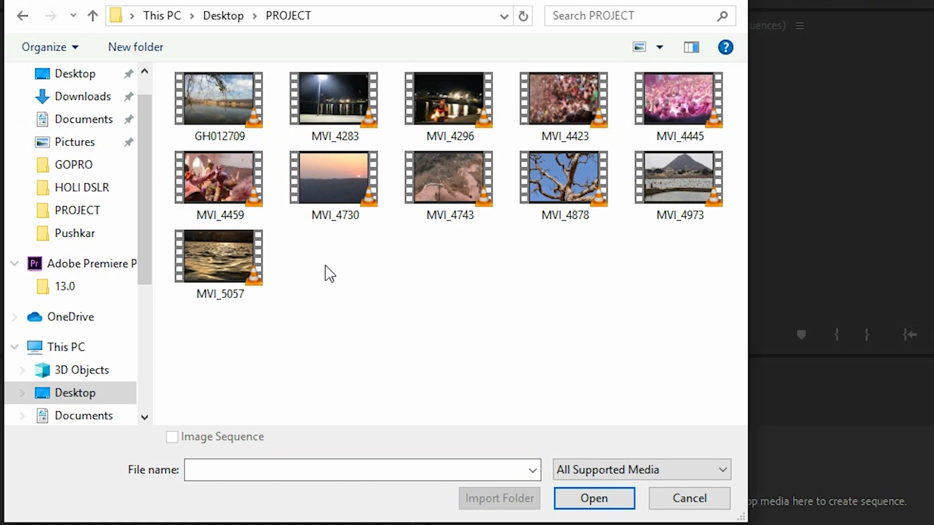
{"action": "left_click_drag", "start_coordinate": [223, 327], "coordinate": [681, 115]}
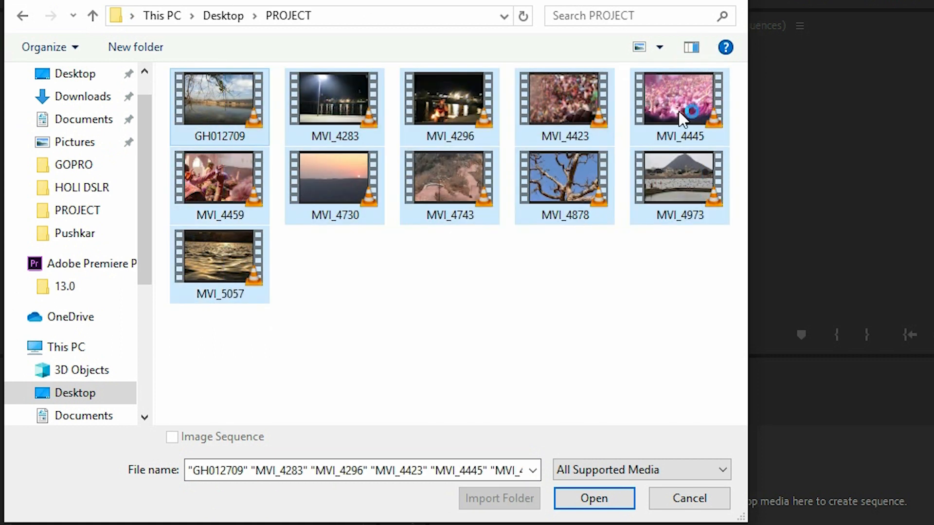
{"action": "left_click", "coordinate": [618, 495]}
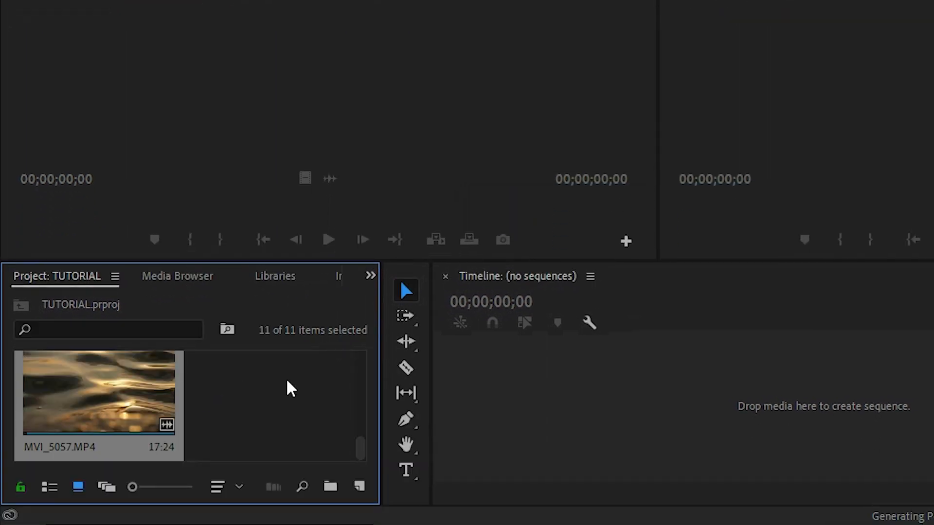
- Make the Project panel wider and taller to show more of the imported clip thumbnails
{"action": "left_click_drag", "start_coordinate": [402, 442], "coordinate": [452, 434]}
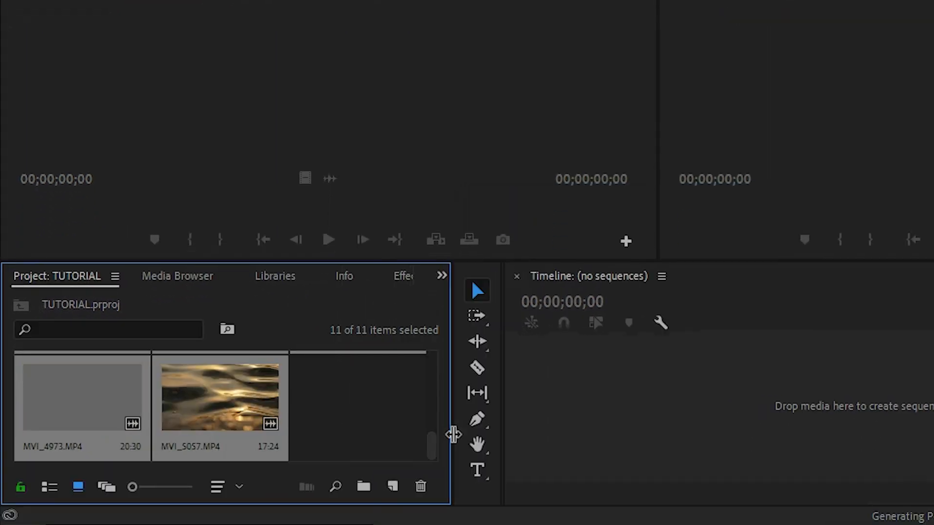
{"action": "left_click_drag", "start_coordinate": [271, 261], "coordinate": [271, 202]}
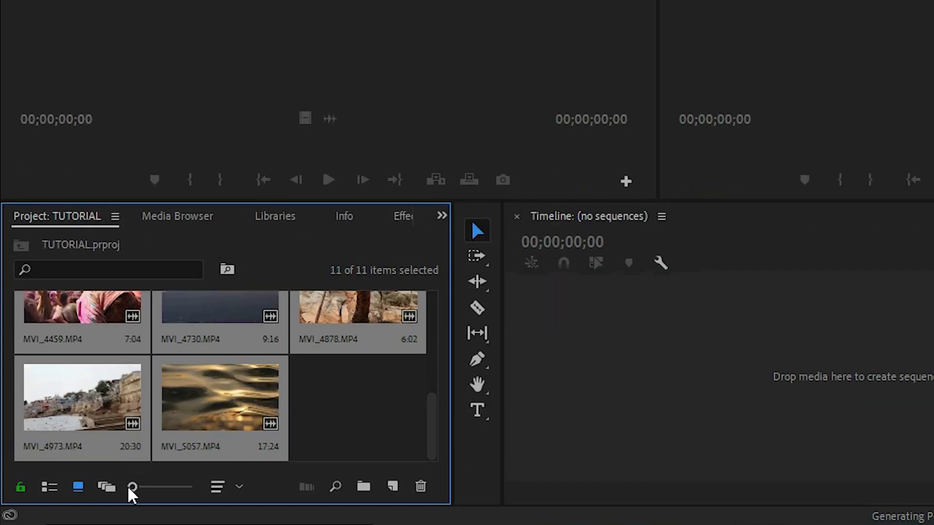
{"action": "scroll", "coordinate": [438, 423], "scroll_direction": "up", "scroll_amount": 1}
- Create a new sequence from the lake clip GH012709.MP4 in the project
{"action": "left_click_drag", "start_coordinate": [438, 411], "coordinate": [437, 341]}
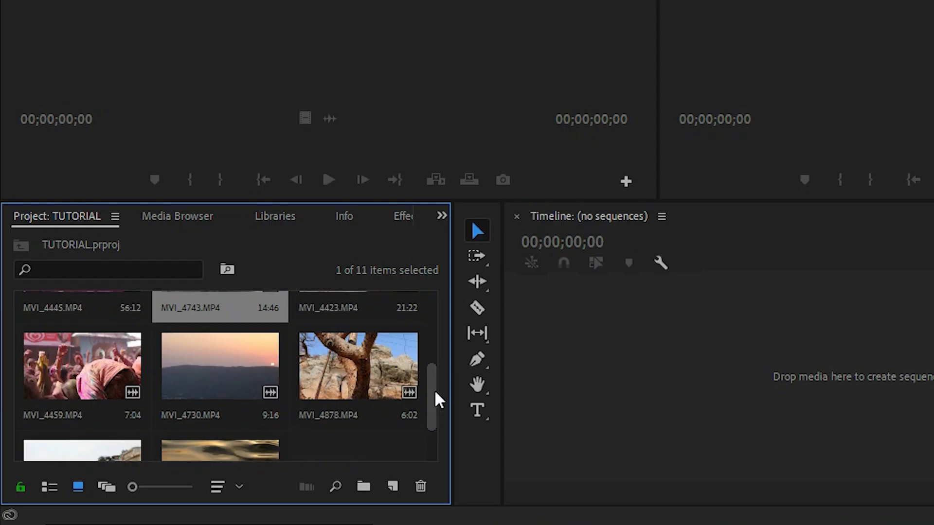
{"action": "left_click_drag", "start_coordinate": [434, 390], "coordinate": [438, 324]}
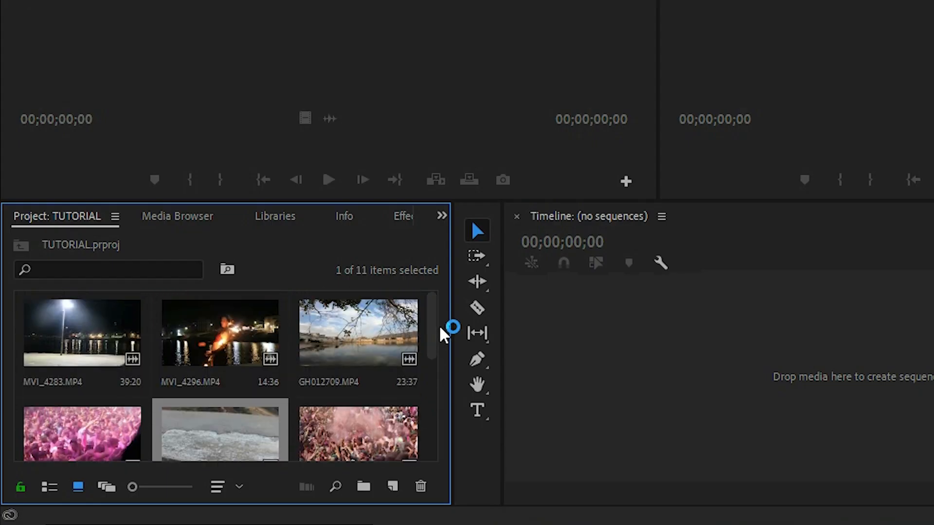
{"action": "right_click", "coordinate": [353, 334]}
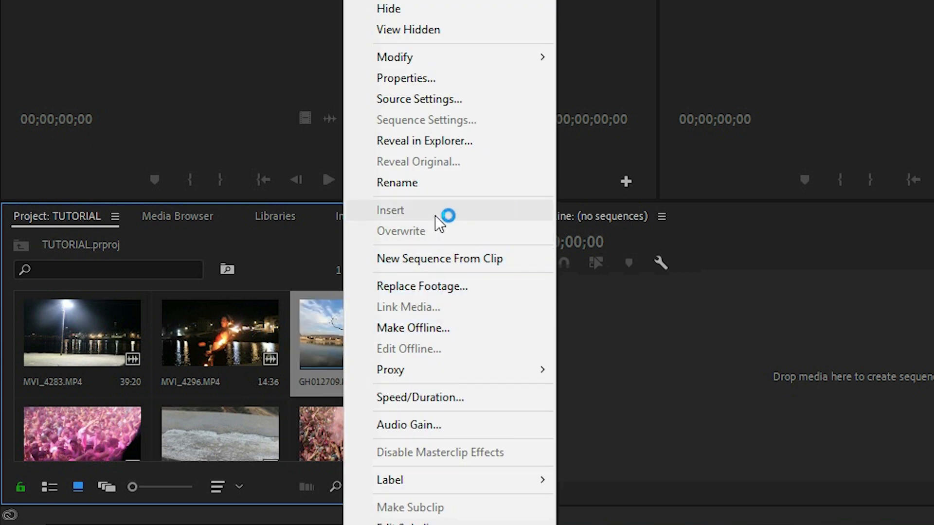
{"action": "left_click", "coordinate": [443, 259]}
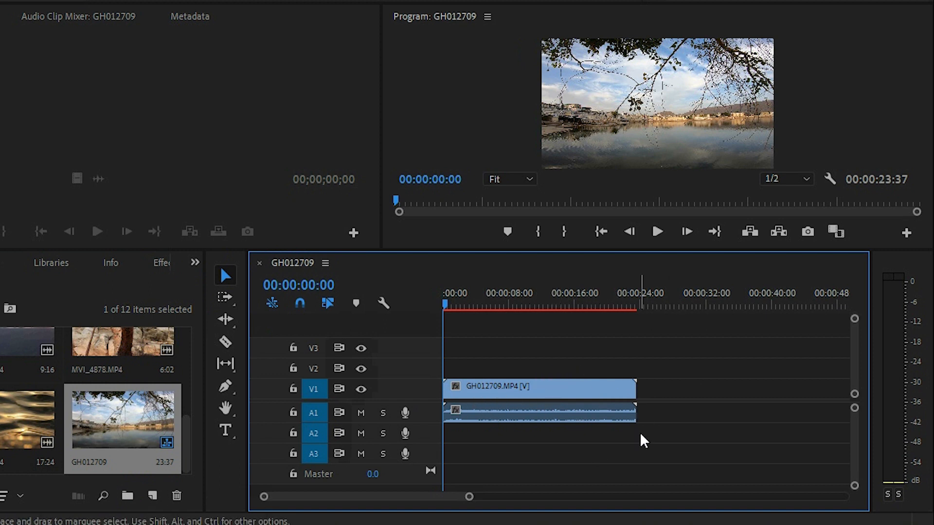
- Set the Program monitor's playback resolution to 1/4 and scrub the sequence to 00:00:06:17
{"action": "left_click_drag", "start_coordinate": [297, 304], "coordinate": [270, 304]}
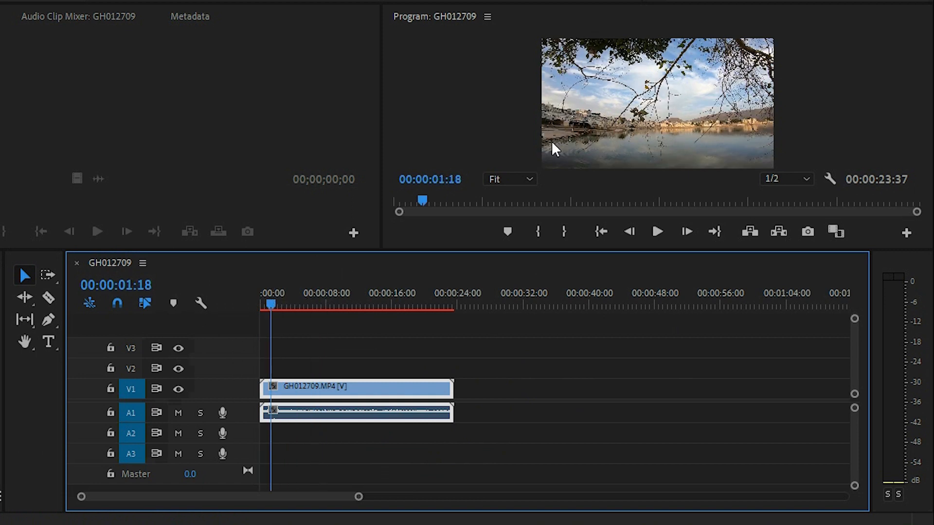
{"action": "left_click", "coordinate": [801, 179]}
{"action": "left_click", "coordinate": [805, 230]}
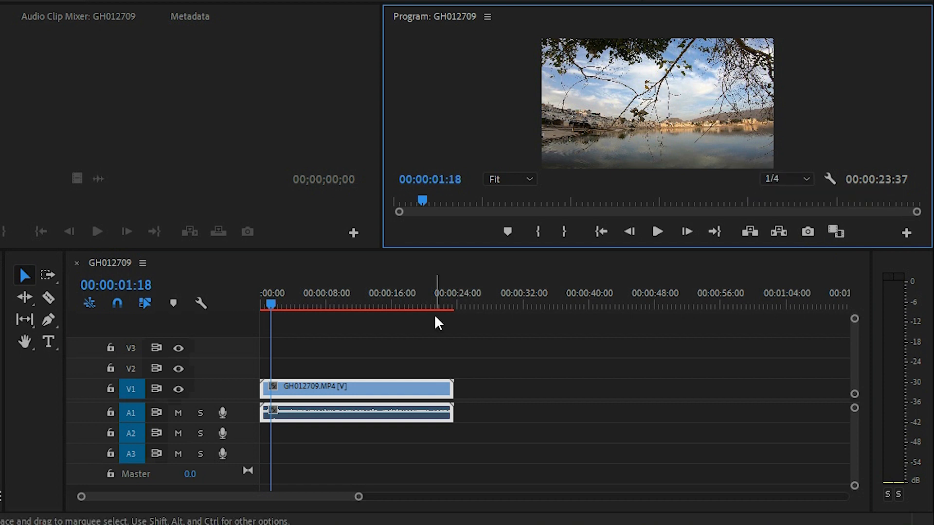
{"action": "left_click_drag", "start_coordinate": [272, 309], "coordinate": [311, 306]}
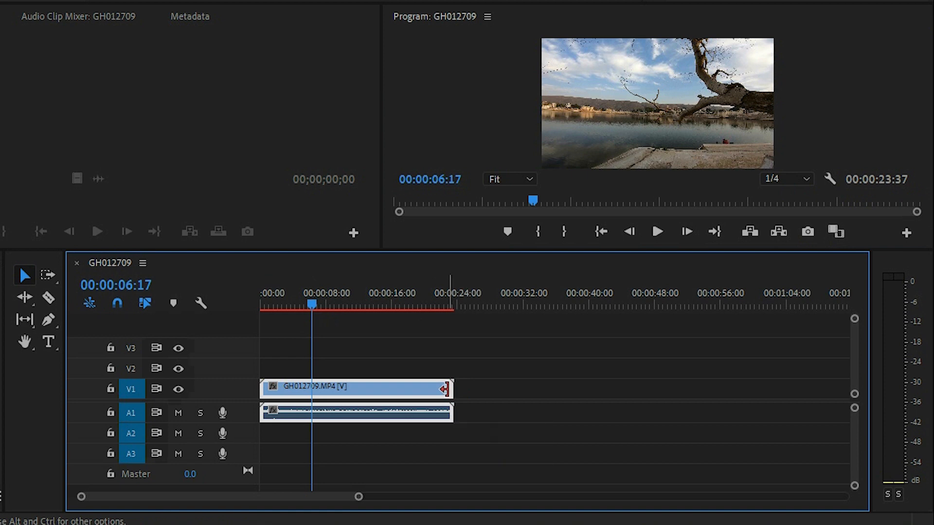
- Trim the end and start of the GH012709 clip to about 16:21, move it to the sequence start, and scrub to 00:00:04:41
{"action": "mouse_move", "coordinate": [445, 389]}
{"action": "left_mouse_down"}
{"action": "mouse_move", "coordinate": [398, 387]}
{"action": "mouse_move", "coordinate": [430, 389]}
{"action": "left_mouse_up"}
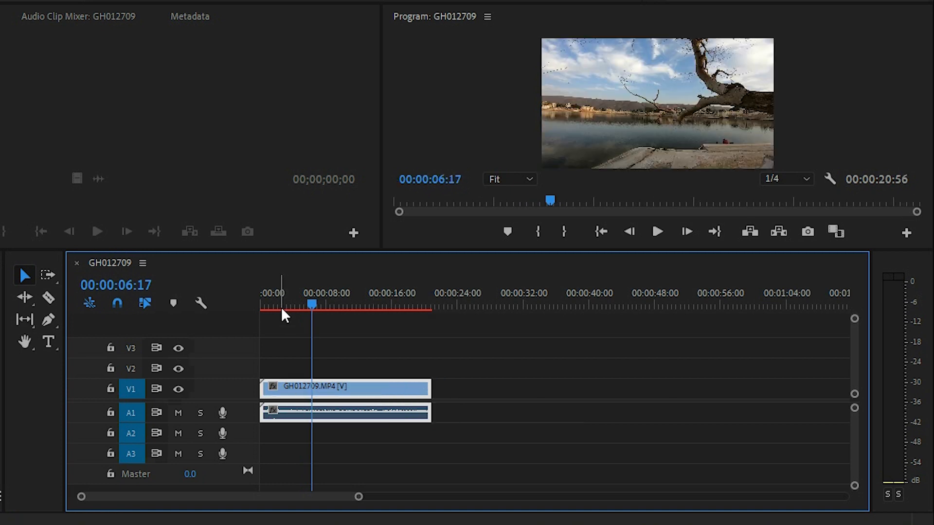
{"action": "left_click", "coordinate": [266, 384]}
{"action": "left_click_drag", "start_coordinate": [266, 385], "coordinate": [278, 384]}
{"action": "left_click_drag", "start_coordinate": [287, 385], "coordinate": [303, 385]}
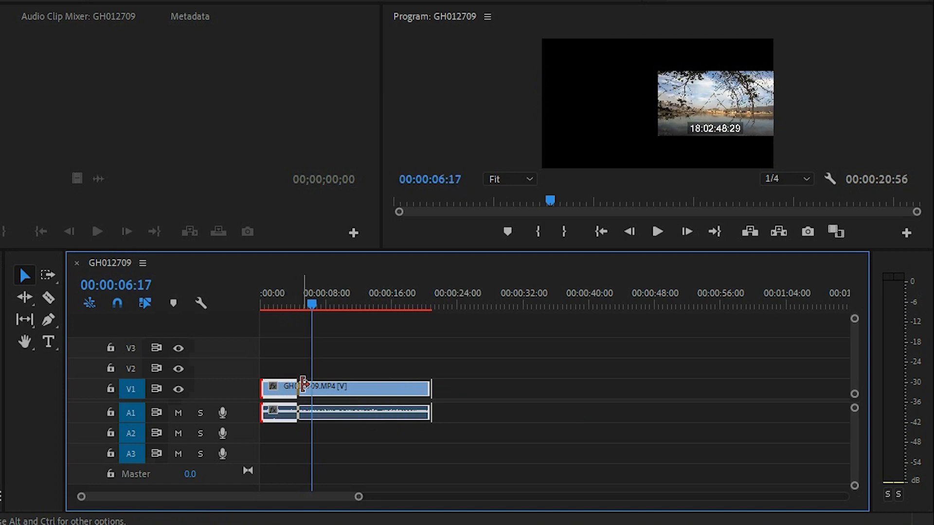
{"action": "left_click_drag", "start_coordinate": [360, 396], "coordinate": [292, 399]}
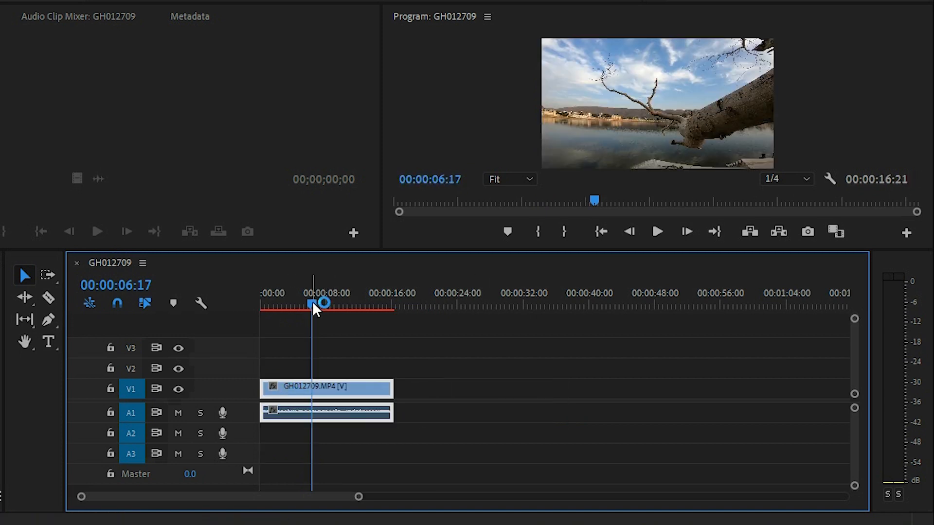
{"action": "mouse_move", "coordinate": [313, 304]}
{"action": "left_mouse_down"}
{"action": "mouse_move", "coordinate": [375, 304]}
{"action": "mouse_move", "coordinate": [235, 306]}
{"action": "mouse_move", "coordinate": [303, 308]}
{"action": "left_mouse_up"}
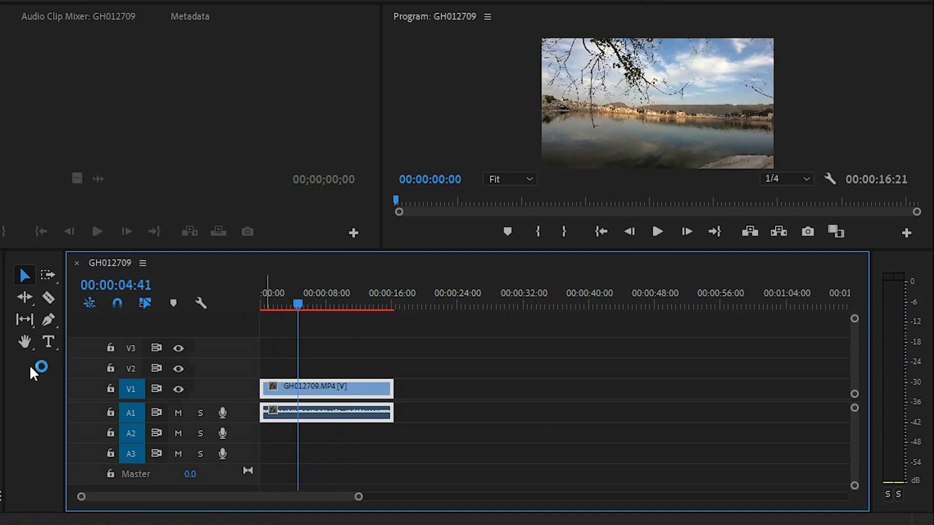
- Load MVI_4730.MP4 in the Source monitor and place only its video on track V1 directly after the GH012709 clip
{"action": "left_click_drag", "start_coordinate": [4, 376], "coordinate": [18, 428]}
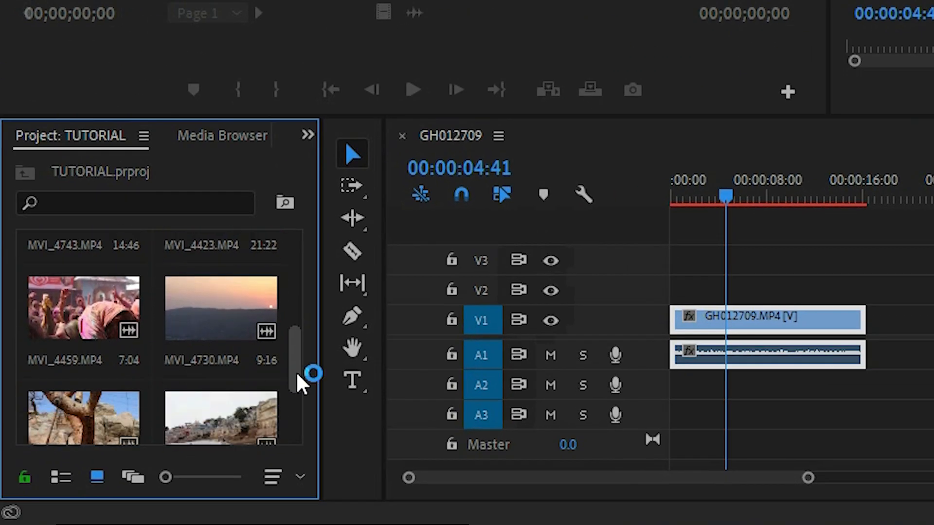
{"action": "left_click_drag", "start_coordinate": [297, 374], "coordinate": [297, 400]}
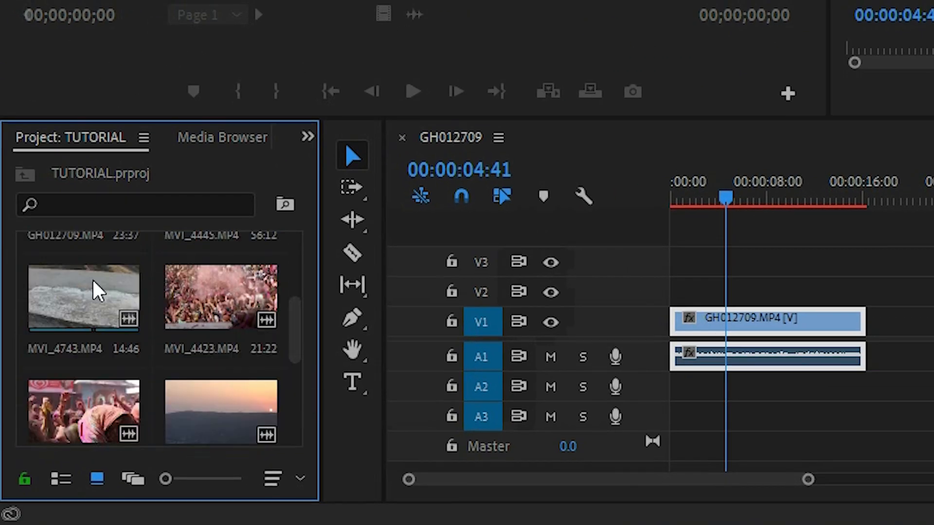
{"action": "left_click_drag", "start_coordinate": [374, 192], "coordinate": [374, 187]}
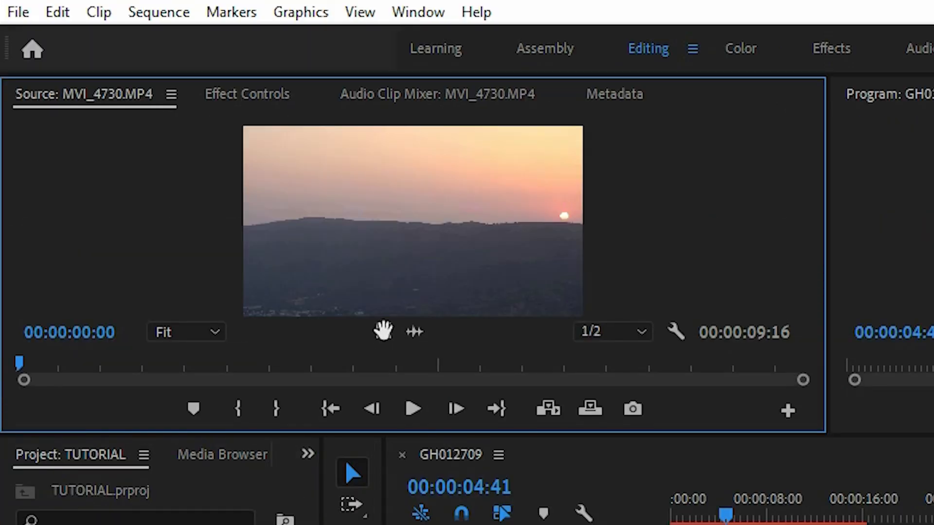
{"action": "left_click_drag", "start_coordinate": [384, 331], "coordinate": [893, 524]}
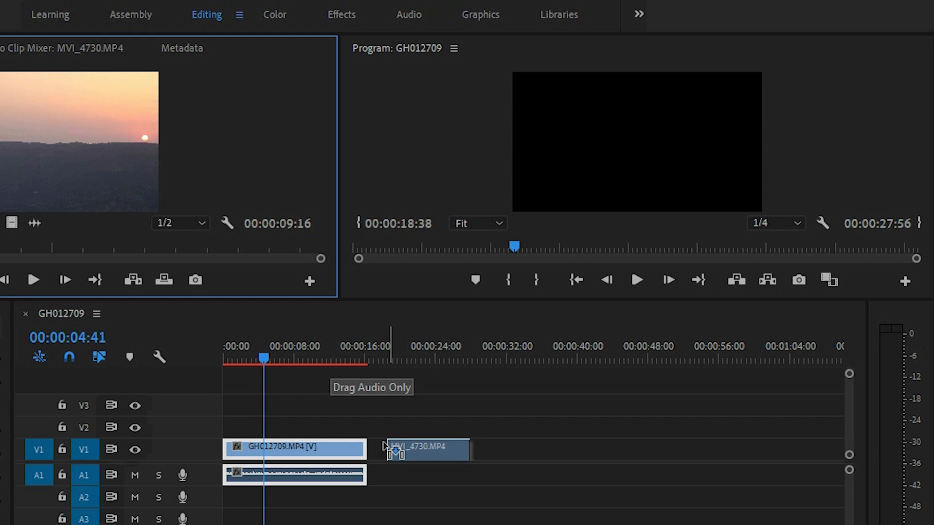
{"action": "left_click_drag", "start_coordinate": [389, 447], "coordinate": [409, 448]}
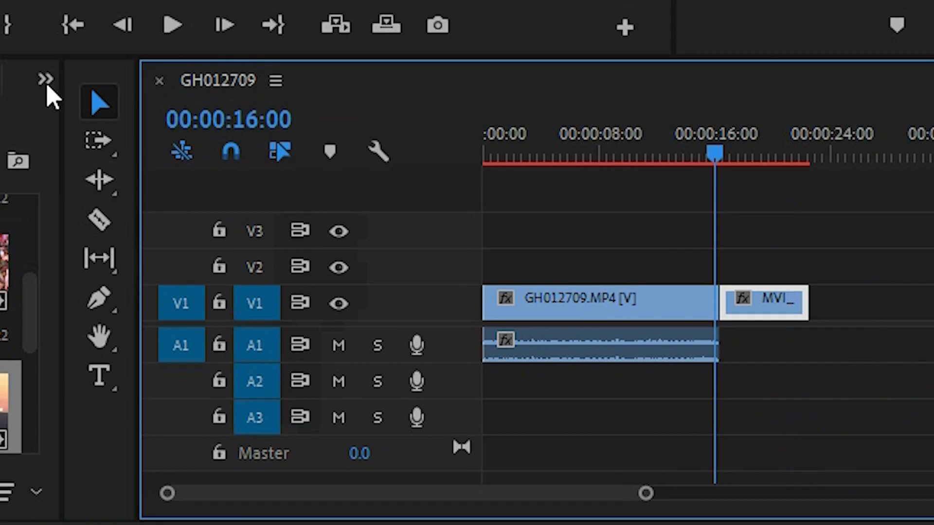
- Split the MVI_4730 clip on track V1 near its middle with the Razor tool and test moving the separated second piece
{"action": "left_click", "coordinate": [103, 225]}
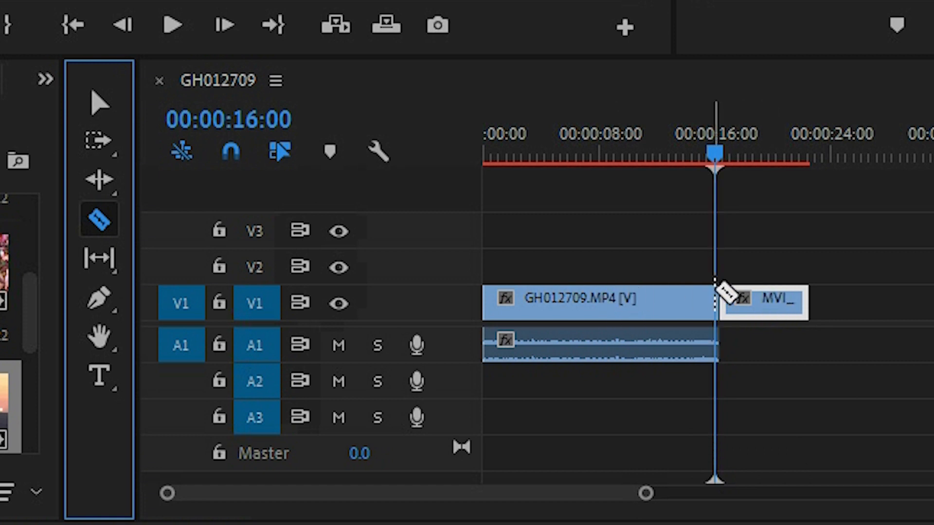
{"action": "left_click", "coordinate": [771, 303]}
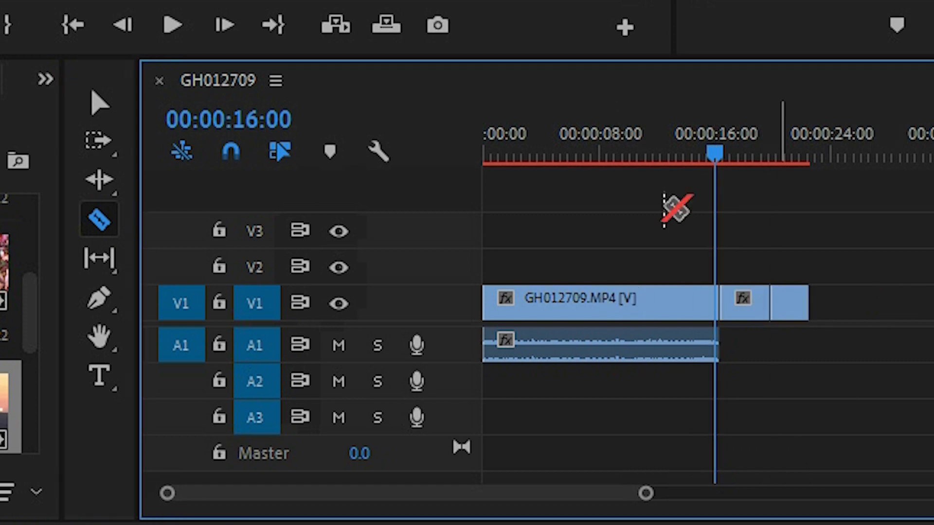
{"action": "left_click", "coordinate": [118, 103]}
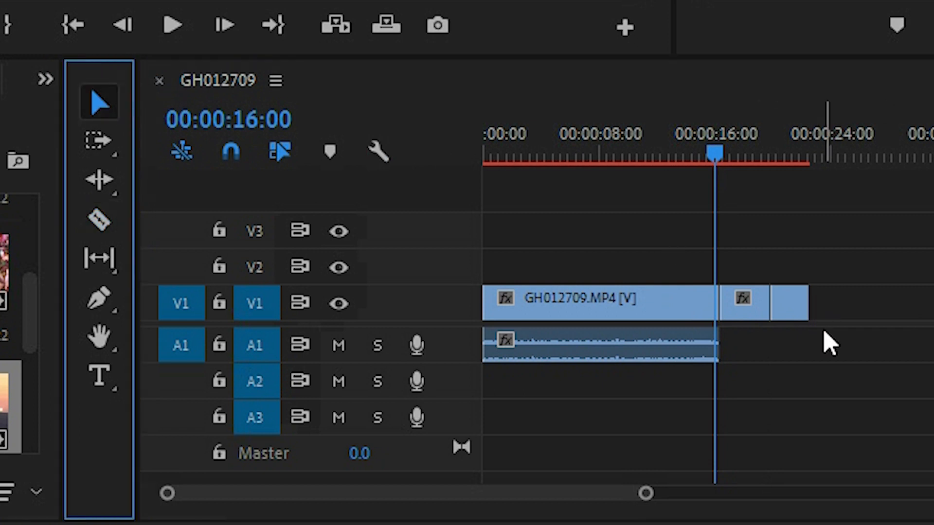
{"action": "left_click_drag", "start_coordinate": [794, 308], "coordinate": [901, 319]}
{"action": "left_click_drag", "start_coordinate": [766, 317], "coordinate": [667, 316]}
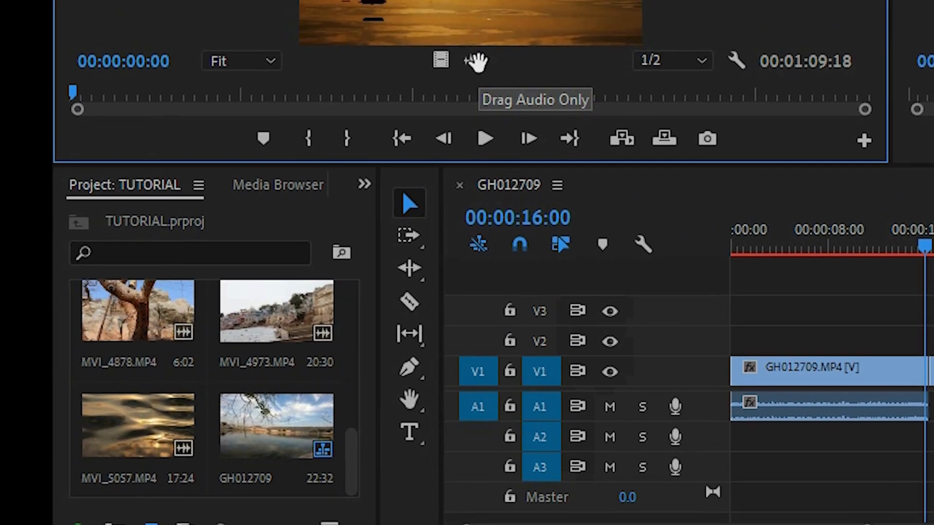
- Place only the audio of the clip loaded in the Source monitor on track A2 at the start of the sequence
{"action": "left_click_drag", "start_coordinate": [476, 62], "coordinate": [903, 365]}
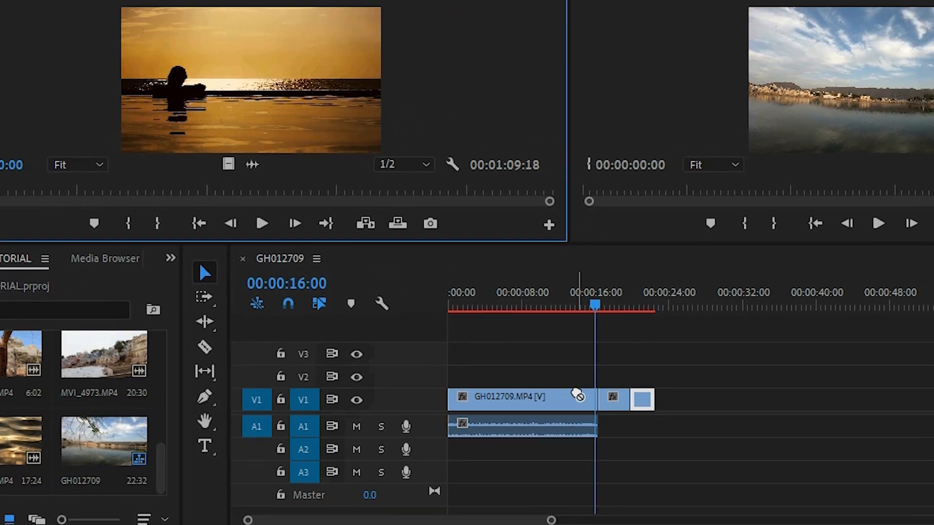
{"action": "left_click_drag", "start_coordinate": [577, 395], "coordinate": [449, 452]}
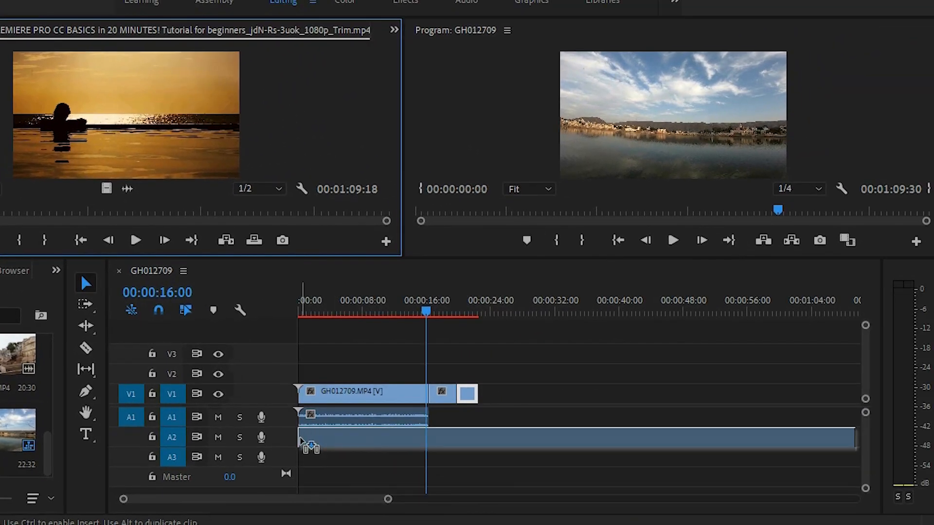
{"action": "left_click_drag", "start_coordinate": [301, 442], "coordinate": [300, 442]}
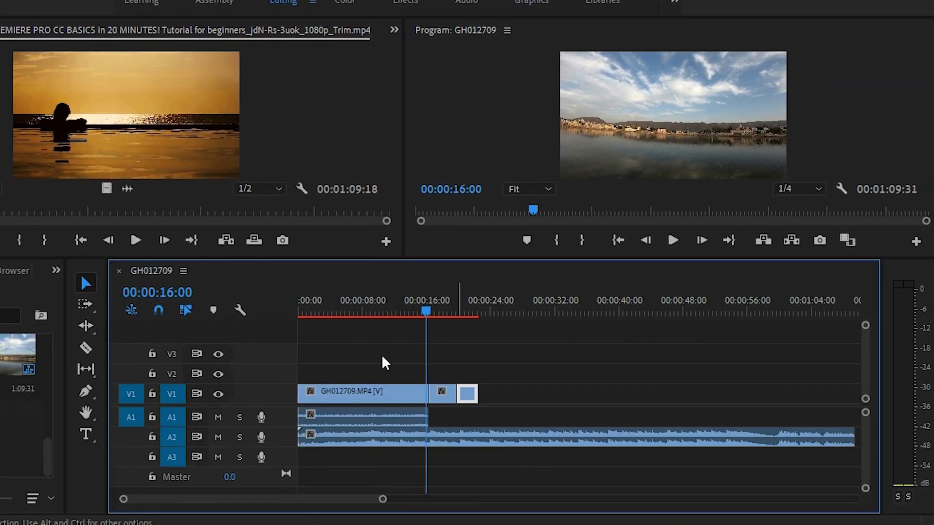
- Play the sequence from its start to 00:00:04:33 to hear both audio tracks together
{"action": "left_click", "coordinate": [14, 359]}
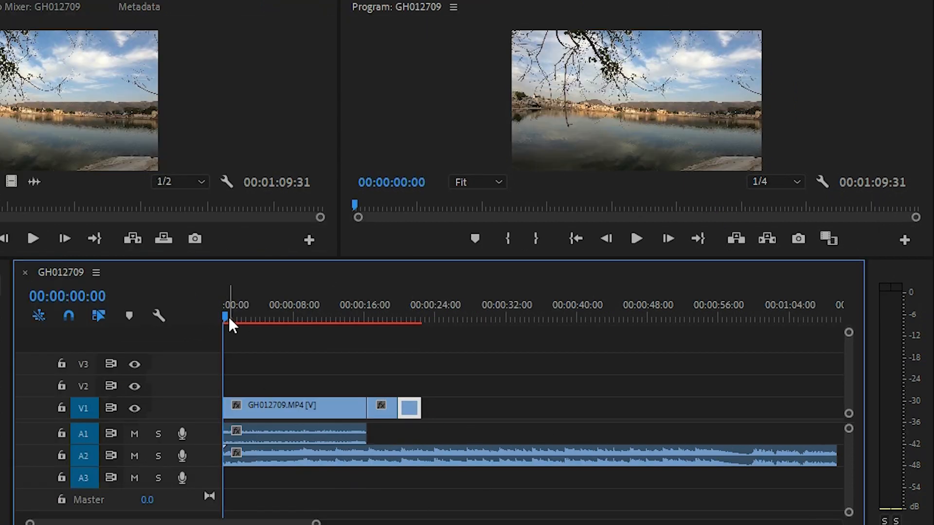
{"action": "key", "text": "space"}
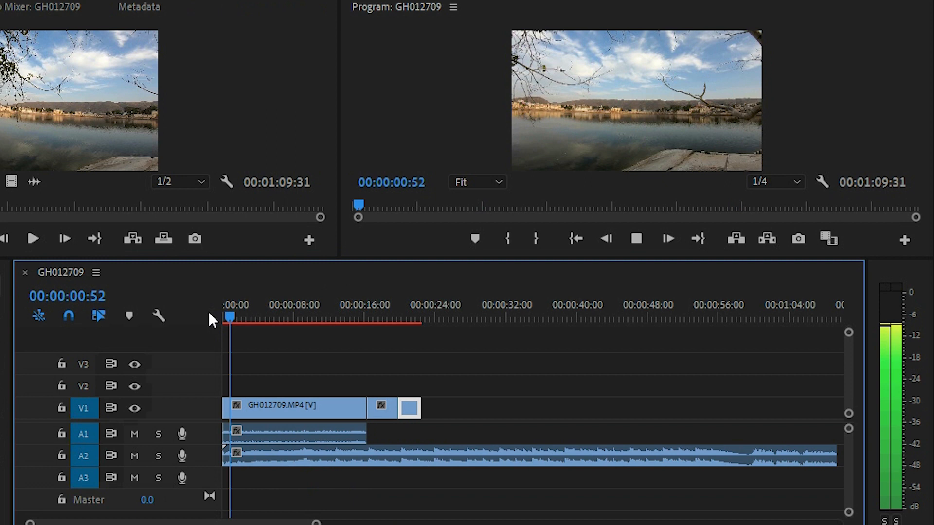
{"action": "key", "text": "space"}
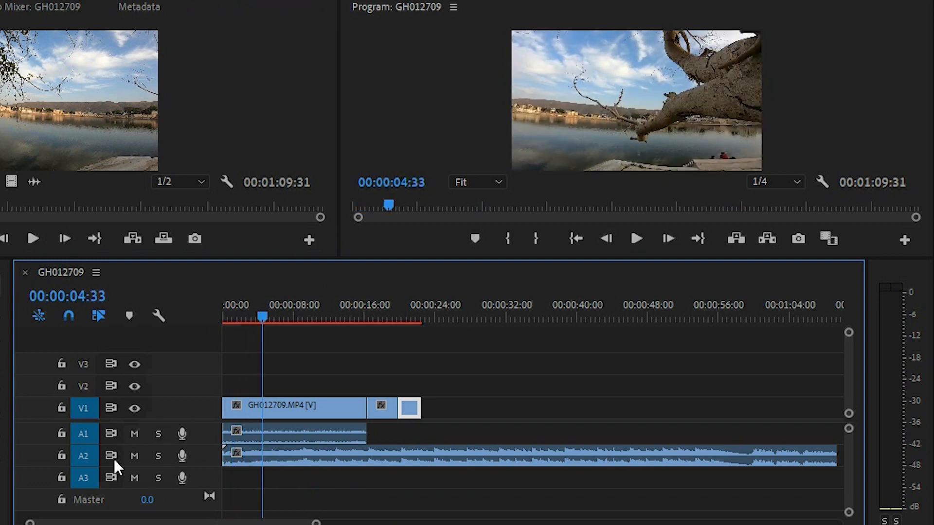
- Mute track A2, play the sequence with only the A1 sound, and scrub the playhead back to 00:00:06:41
{"action": "left_click", "coordinate": [135, 457]}
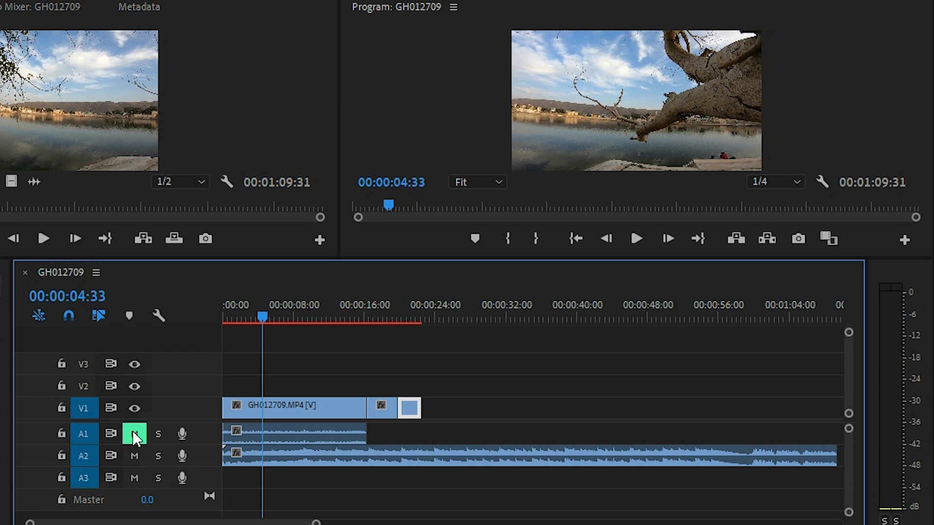
{"action": "left_click", "coordinate": [136, 455]}
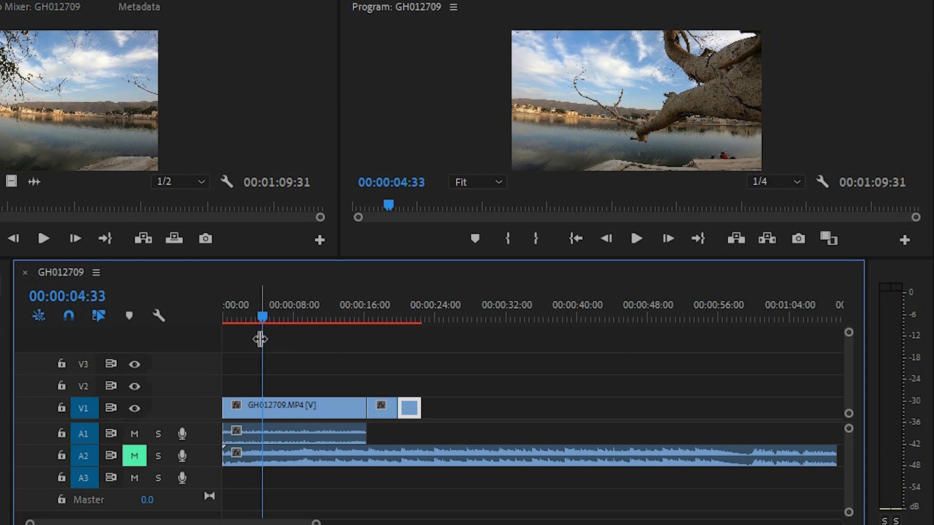
{"action": "key", "text": "space"}
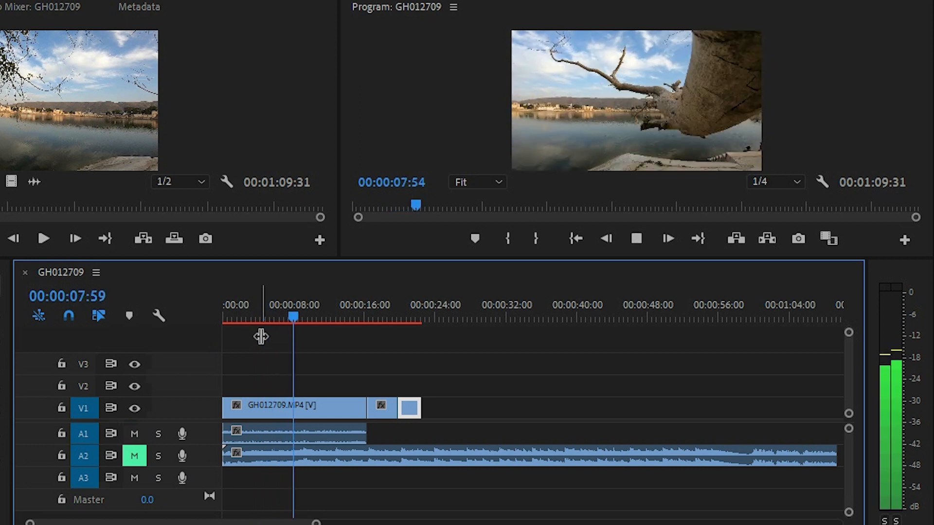
{"action": "key", "text": "space"}
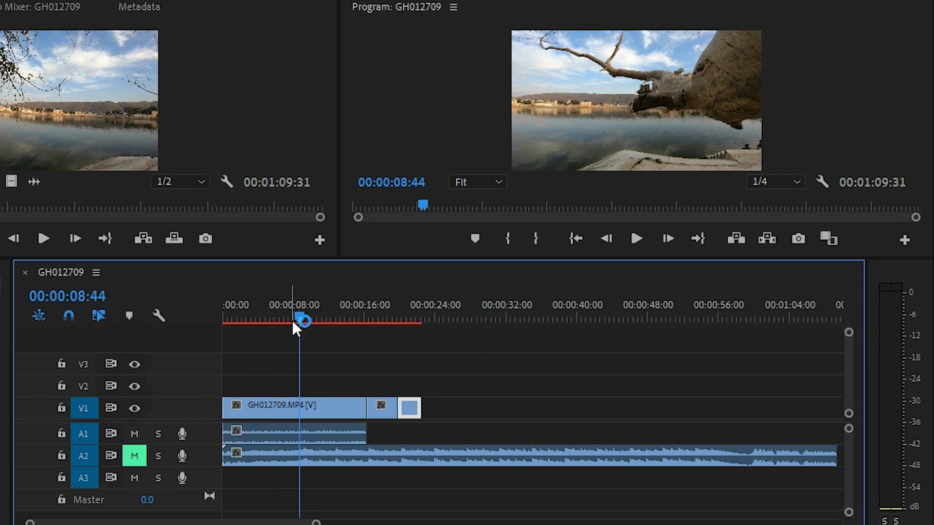
{"action": "mouse_move", "coordinate": [299, 317]}
{"action": "left_mouse_down"}
{"action": "mouse_move", "coordinate": [244, 319]}
{"action": "mouse_move", "coordinate": [281, 319]}
{"action": "left_mouse_up"}
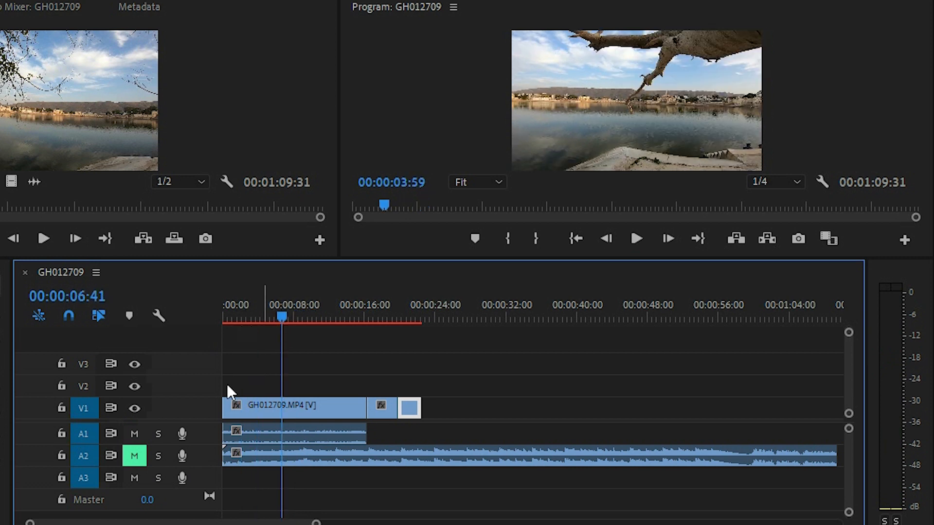
{"action": "left_click", "coordinate": [134, 456]}
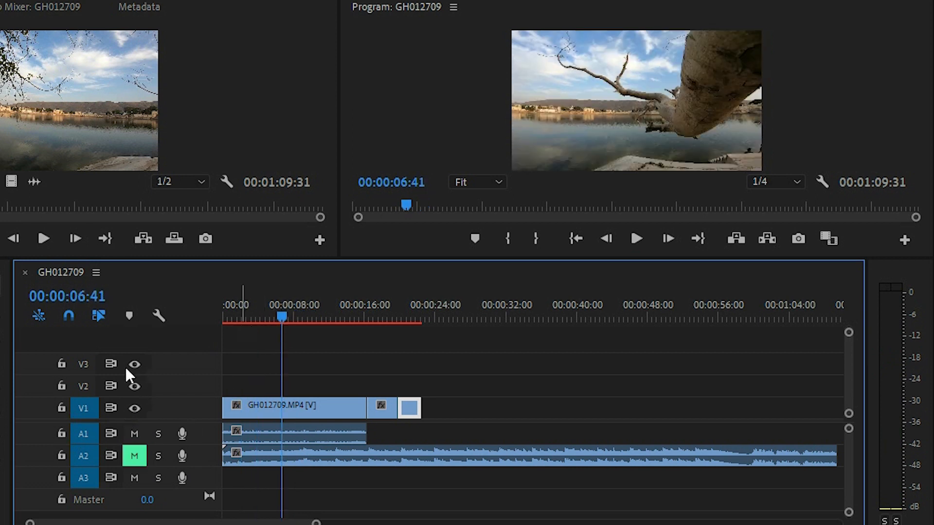
- Try the first MVI_4730 piece on V2 at 00:00:06:41 with V1 hidden, preview it, and return it to V1 after GH012709
{"action": "left_click", "coordinate": [133, 408]}
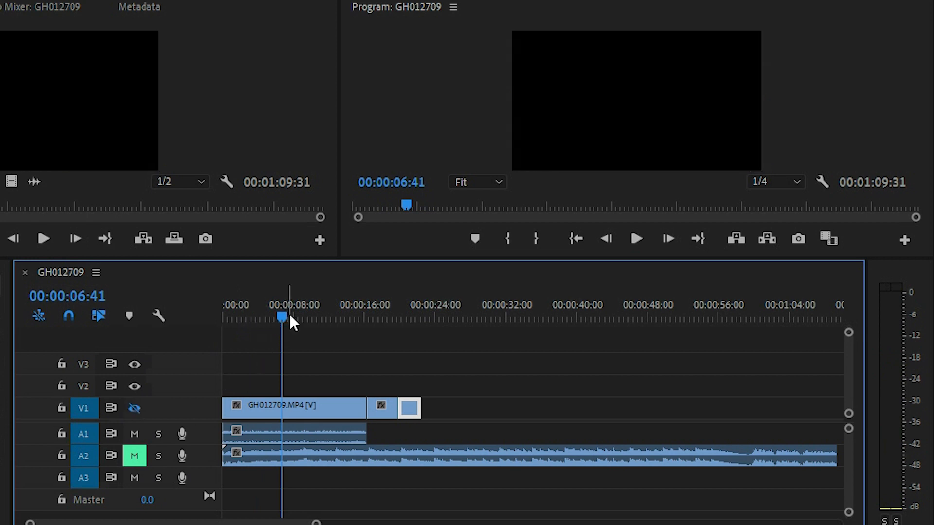
{"action": "left_click_drag", "start_coordinate": [384, 406], "coordinate": [299, 387]}
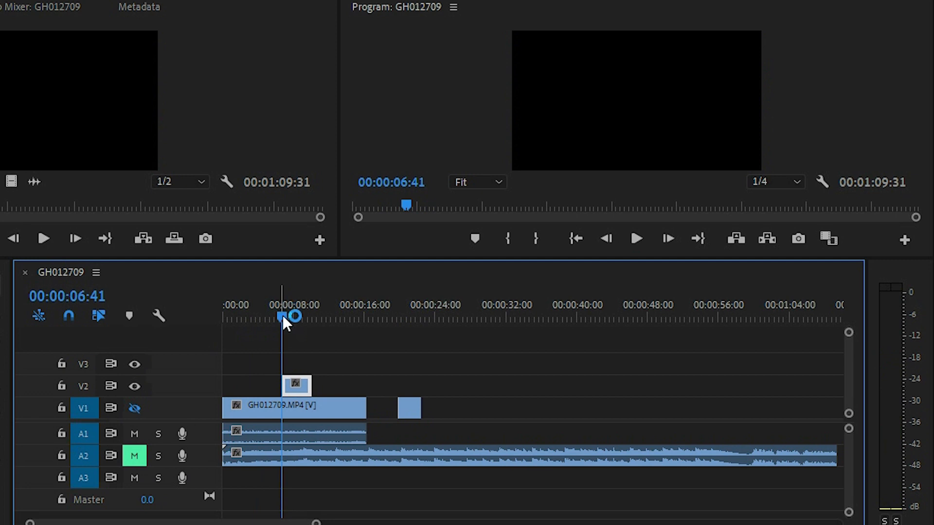
{"action": "left_click_drag", "start_coordinate": [283, 319], "coordinate": [292, 321]}
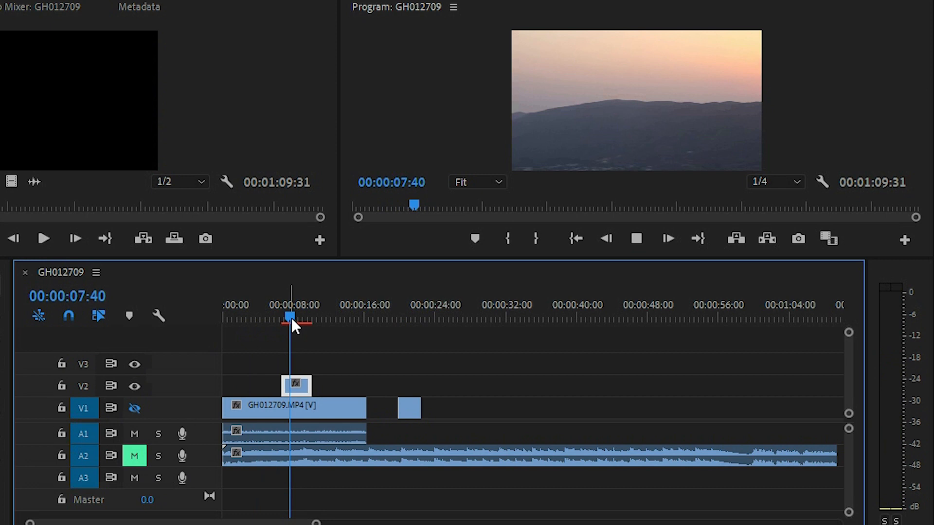
{"action": "key", "text": "space"}
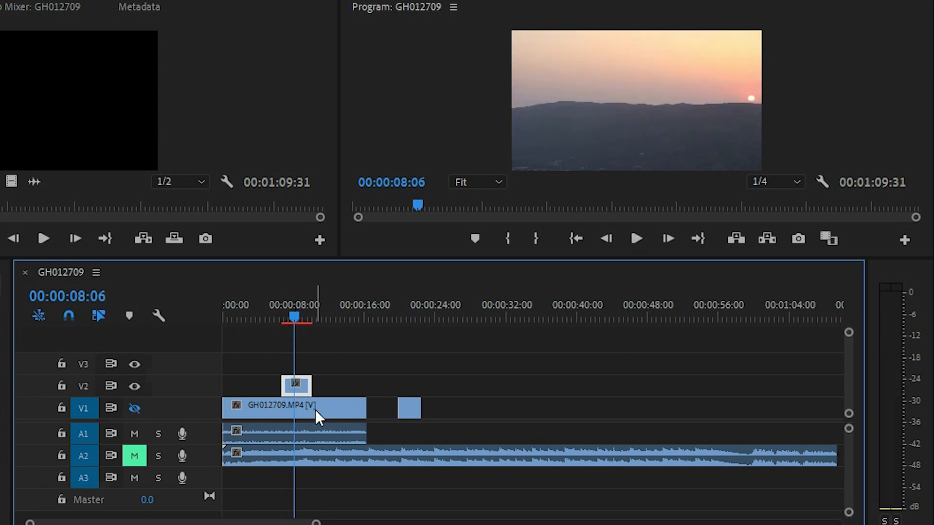
{"action": "left_click_drag", "start_coordinate": [300, 383], "coordinate": [382, 402]}
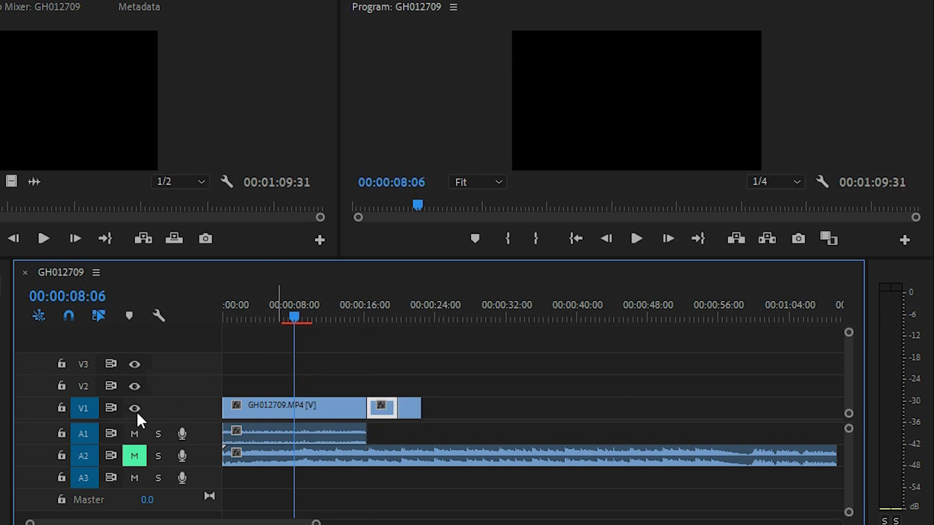
- Scrub the playhead to 00:00:12:51 and unmute track A2
{"action": "left_click_drag", "start_coordinate": [293, 316], "coordinate": [343, 316]}
{"action": "double_click", "coordinate": [383, 404]}
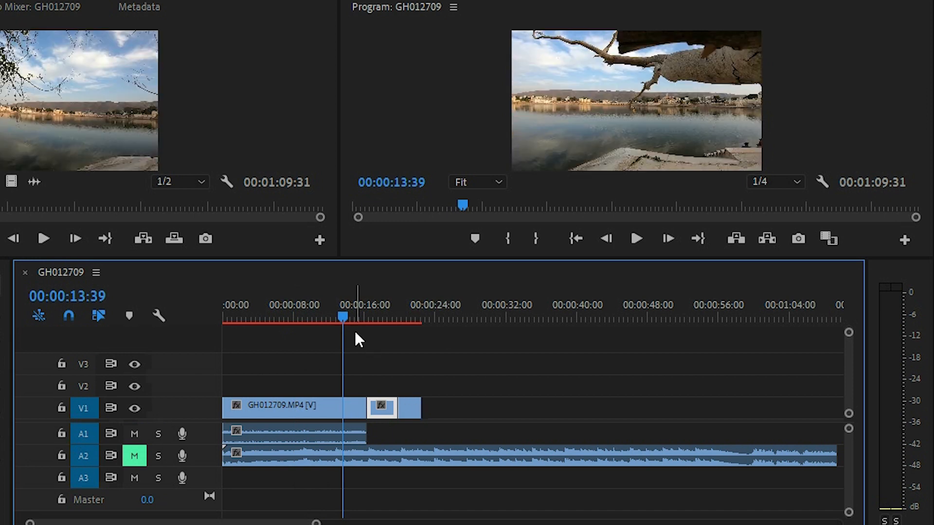
{"action": "mouse_move", "coordinate": [345, 320]}
{"action": "left_mouse_down"}
{"action": "mouse_move", "coordinate": [429, 311]}
{"action": "mouse_move", "coordinate": [336, 325]}
{"action": "left_mouse_up"}
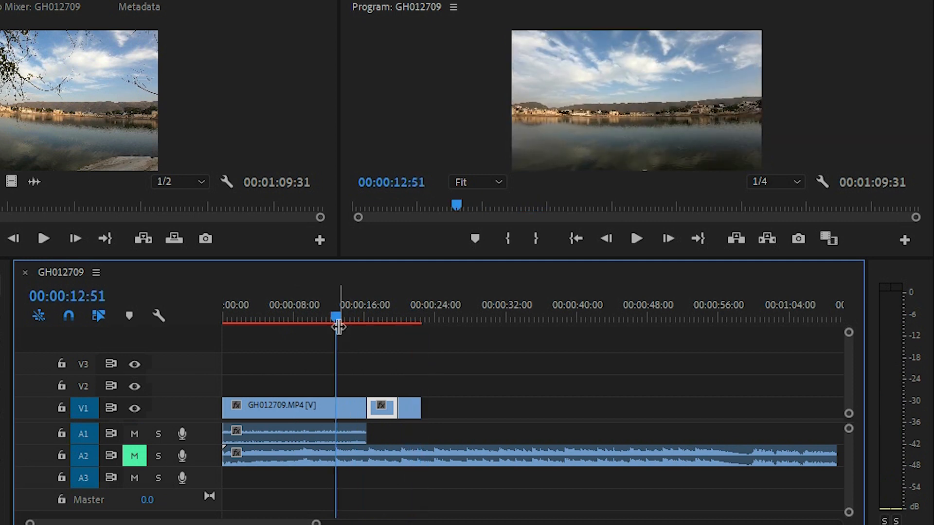
{"action": "left_click", "coordinate": [135, 460]}
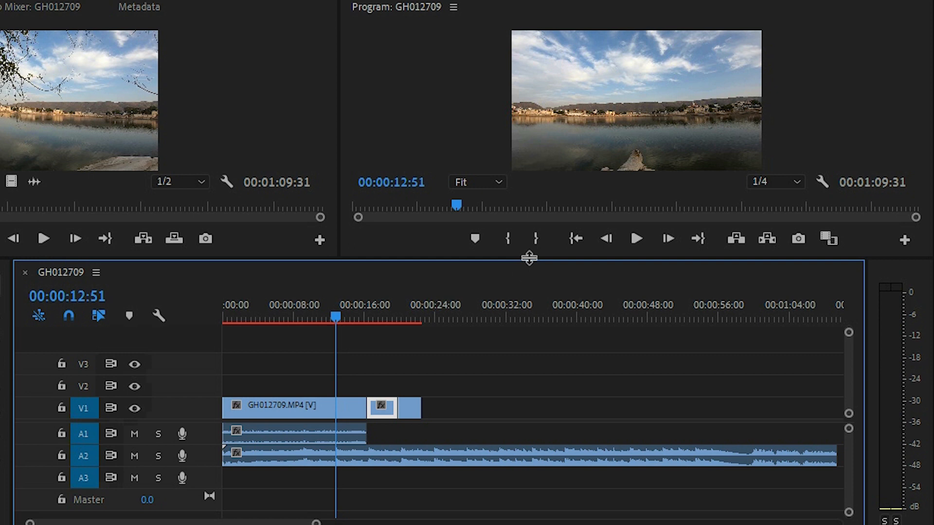
- Lower the volume of the audio clip on A2 slightly with its volume line, expanding the audio tracks for the adjustment and collapsing them again
{"action": "left_click_drag", "start_coordinate": [529, 258], "coordinate": [529, 270]}
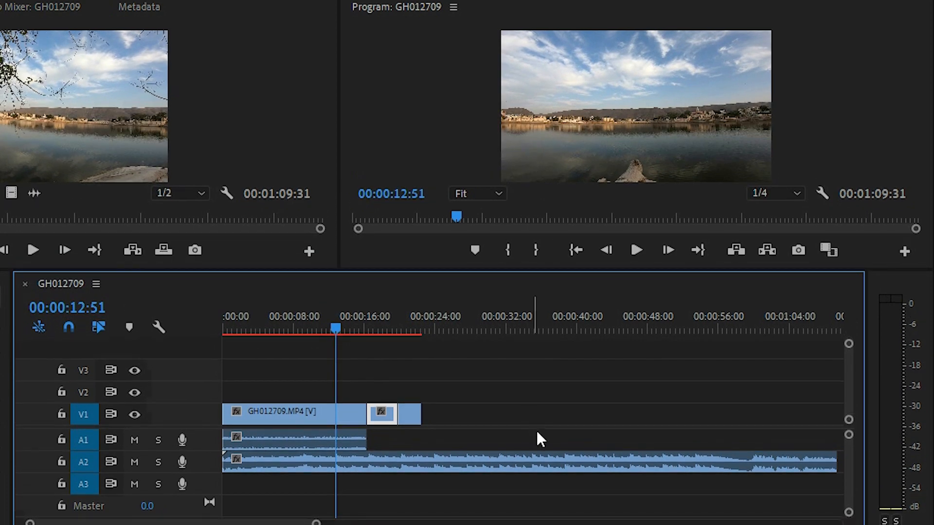
{"action": "left_click", "coordinate": [548, 470]}
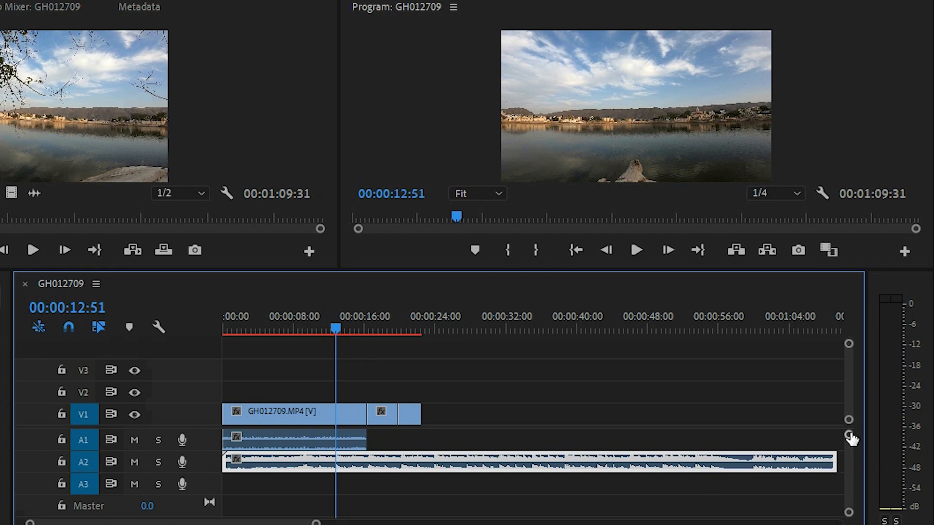
{"action": "left_click_drag", "start_coordinate": [850, 434], "coordinate": [850, 432]}
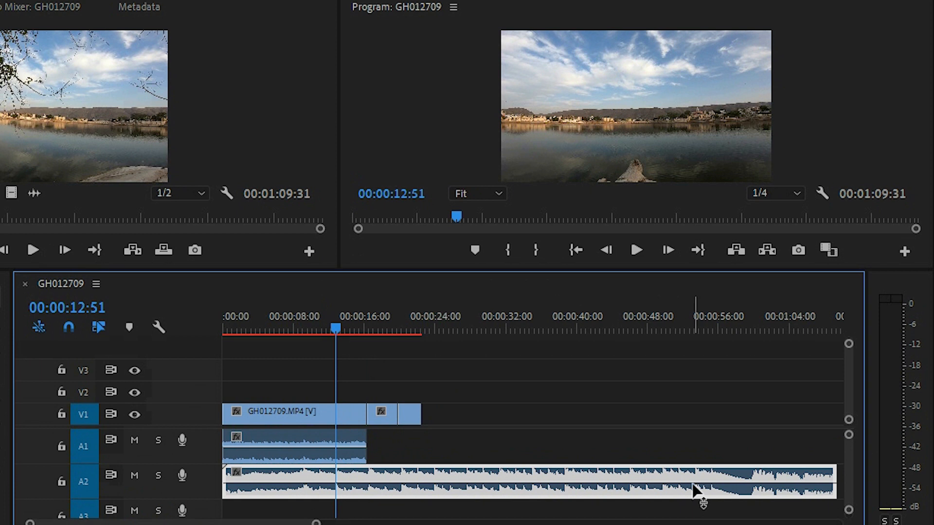
{"action": "left_click_drag", "start_coordinate": [695, 486], "coordinate": [703, 488]}
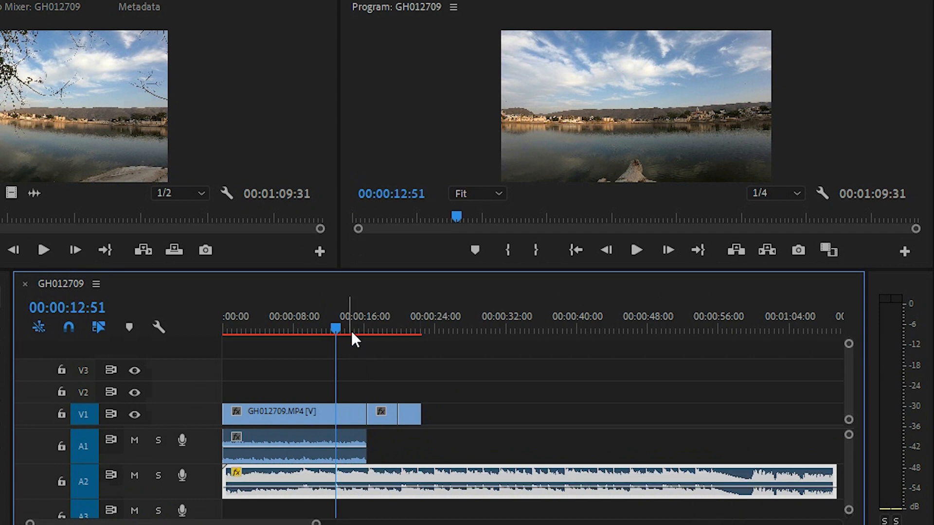
{"action": "mouse_move", "coordinate": [848, 440]}
{"action": "left_mouse_down"}
{"action": "mouse_move", "coordinate": [849, 450]}
{"action": "mouse_move", "coordinate": [851, 437]}
{"action": "left_mouse_up"}
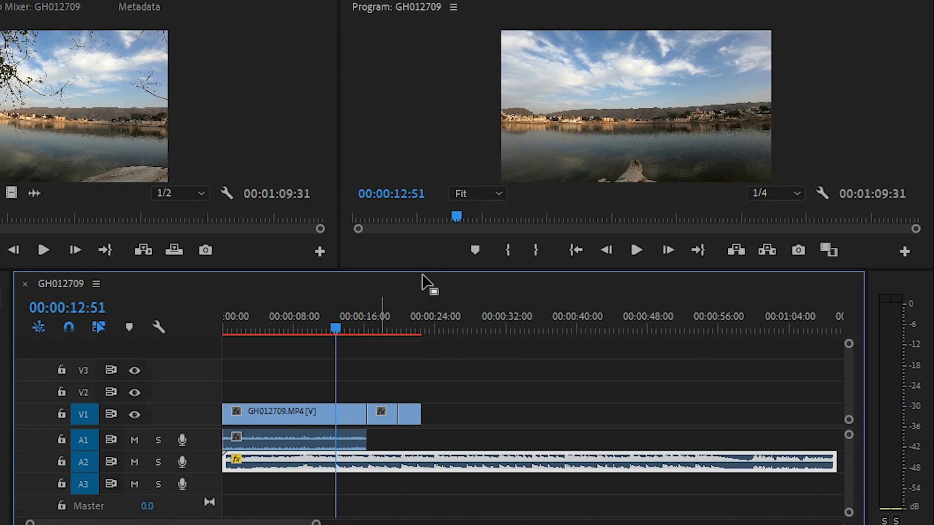
- Enlarge the monitor area and add a text box reading "A TRIP TO PUSHKAR" over the lake shot at 00:00:12:51
{"action": "left_click_drag", "start_coordinate": [433, 269], "coordinate": [435, 298]}
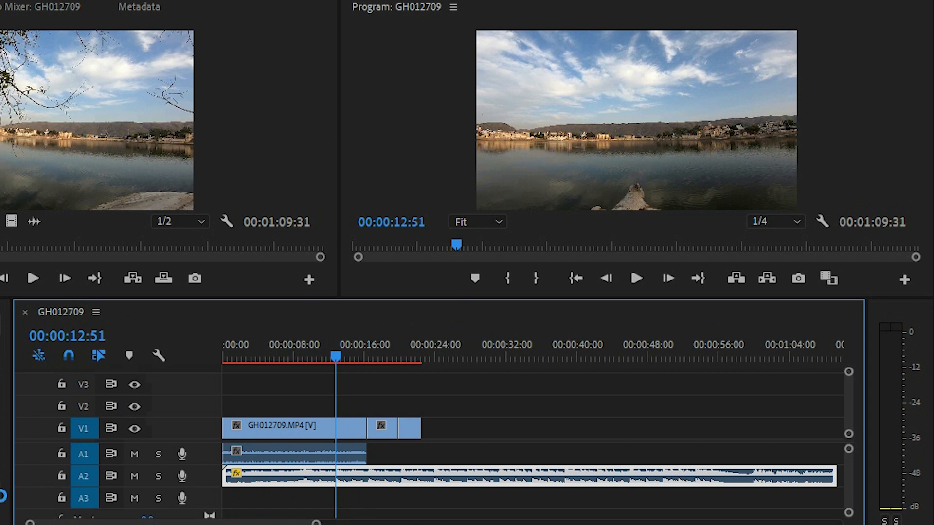
{"action": "left_click", "coordinate": [3, 496]}
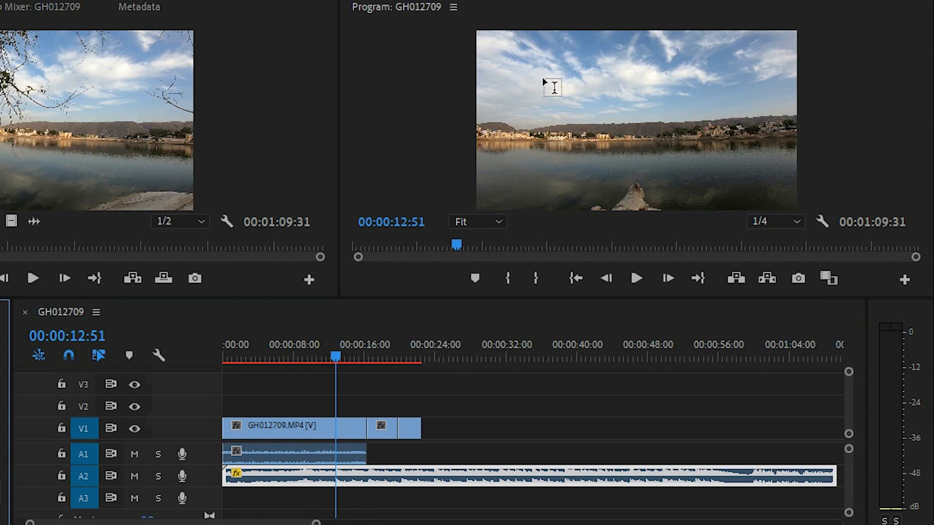
{"action": "left_click_drag", "start_coordinate": [544, 77], "coordinate": [752, 171]}
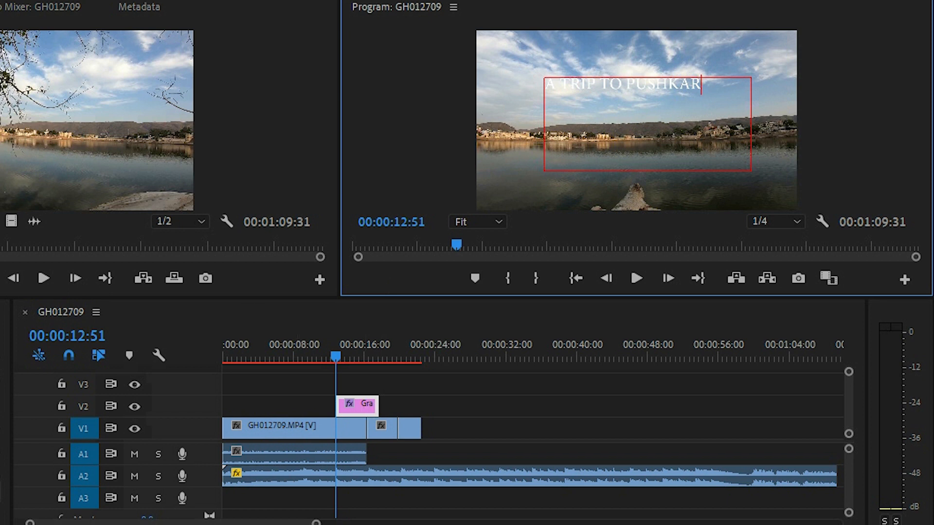
- Show the Essential Graphics panel and move the playhead over the title clip to 00:00:14:27
{"action": "left_click", "coordinate": [81, 0]}
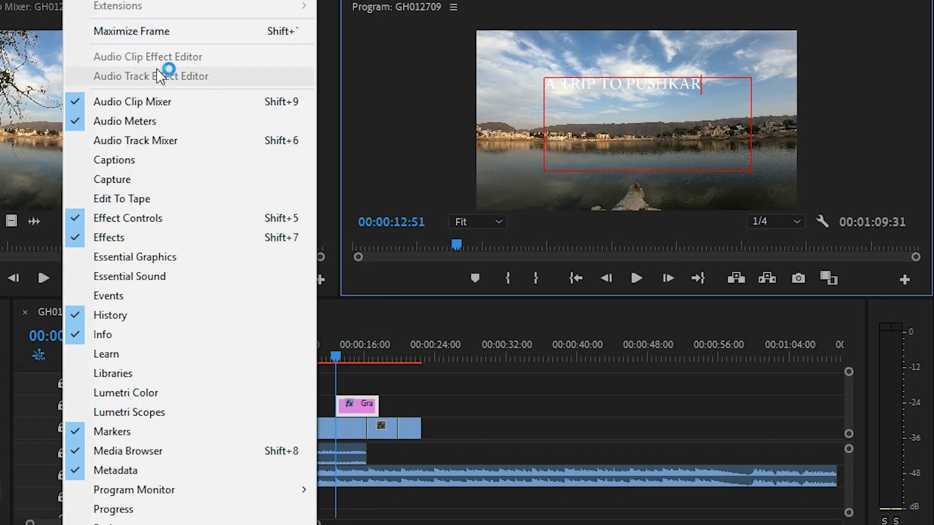
{"action": "left_click", "coordinate": [194, 256]}
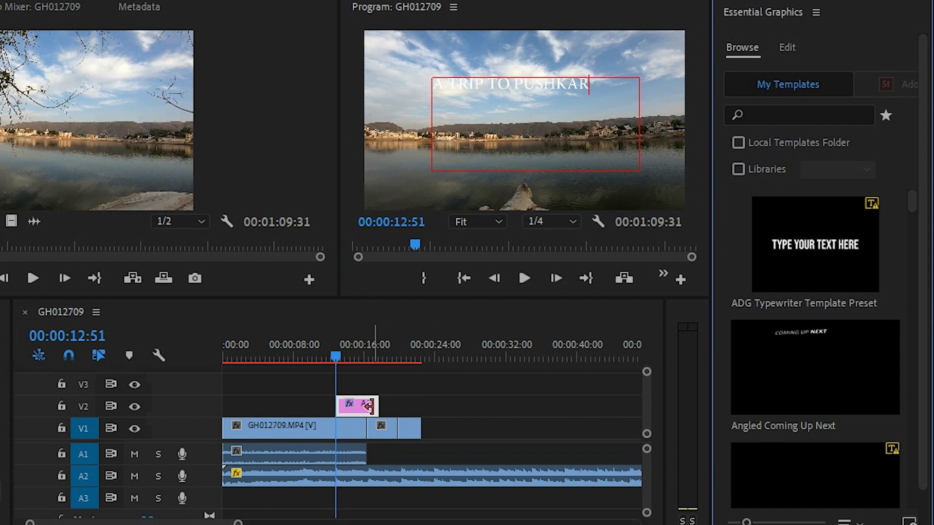
{"action": "left_click_drag", "start_coordinate": [329, 358], "coordinate": [350, 357]}
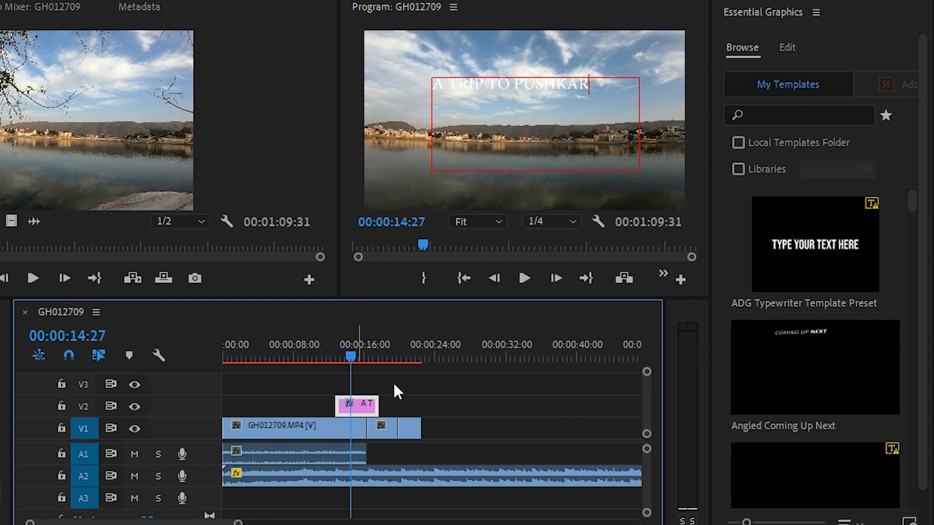
- Show the "A TRIP TO PUSHKAR" text's editing properties, widening the Essential Graphics and program monitor areas, and look through the available settings
{"action": "left_click", "coordinate": [790, 46]}
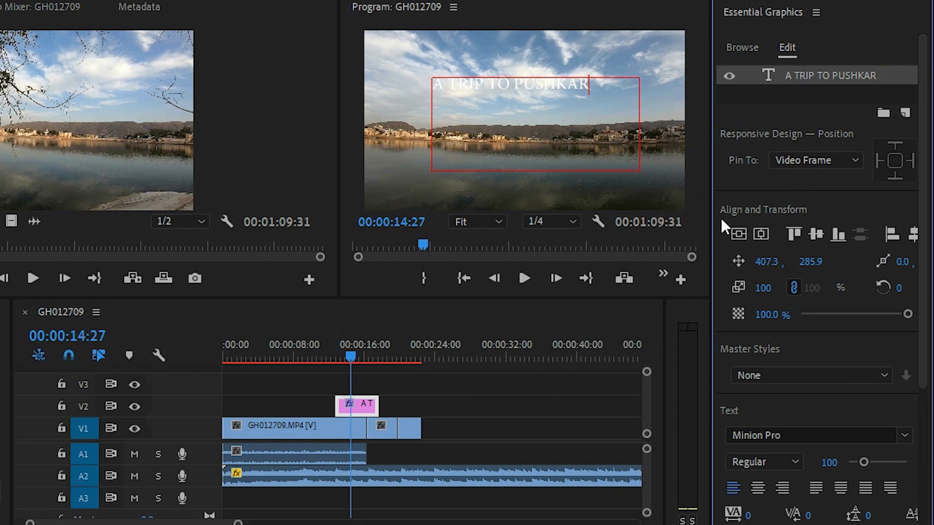
{"action": "left_click_drag", "start_coordinate": [708, 227], "coordinate": [675, 227]}
{"action": "left_click_drag", "start_coordinate": [340, 208], "coordinate": [205, 207]}
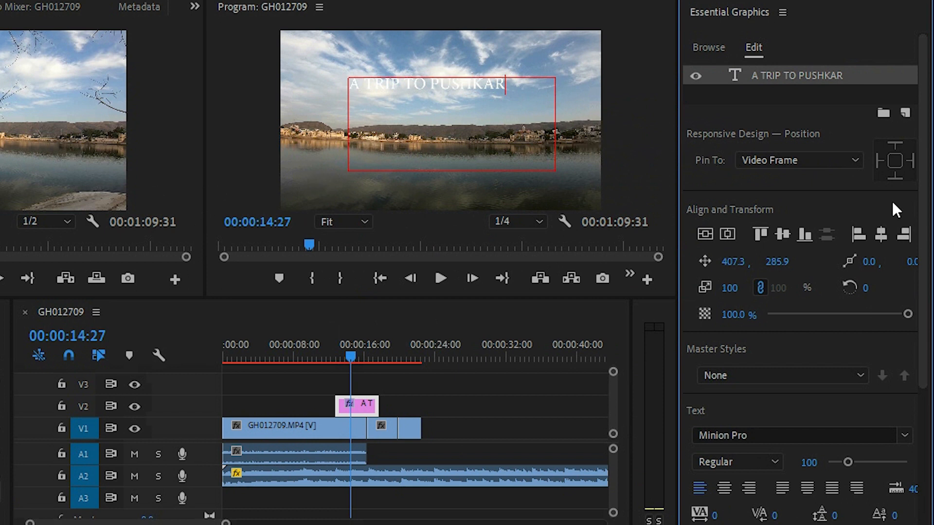
{"action": "scroll", "coordinate": [924, 262], "scroll_direction": "down", "scroll_amount": 2}
{"action": "scroll", "coordinate": [924, 262], "scroll_direction": "down", "scroll_amount": 3}
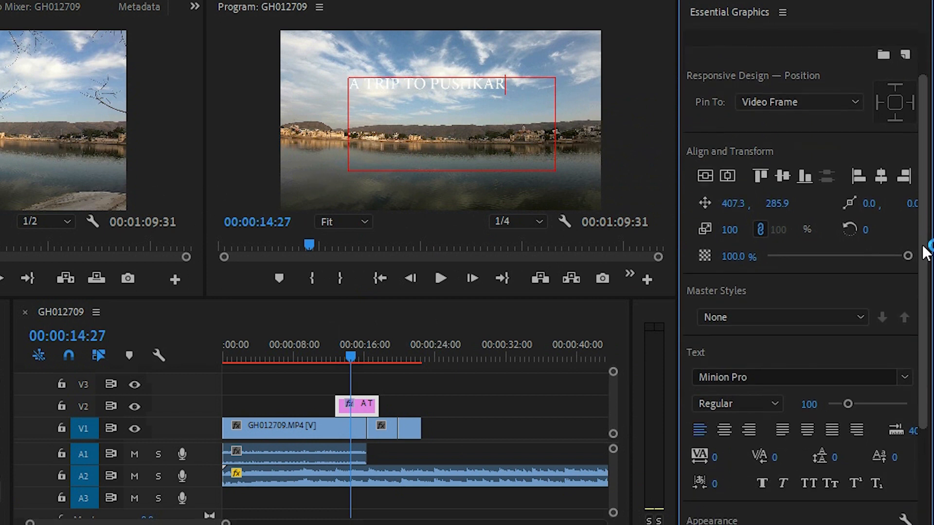
{"action": "scroll", "coordinate": [923, 246], "scroll_direction": "up", "scroll_amount": 5}
- Scale the "A TRIP TO PUSHKAR" text to 148 and move it down over the shoreline to about 281.3, 587.8
{"action": "left_click", "coordinate": [511, 79]}
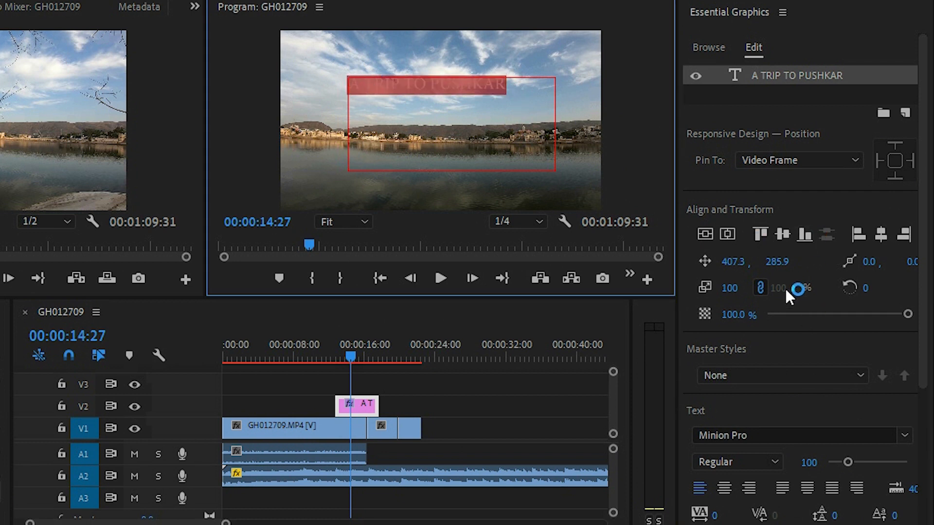
{"action": "left_click_drag", "start_coordinate": [730, 289], "coordinate": [754, 288]}
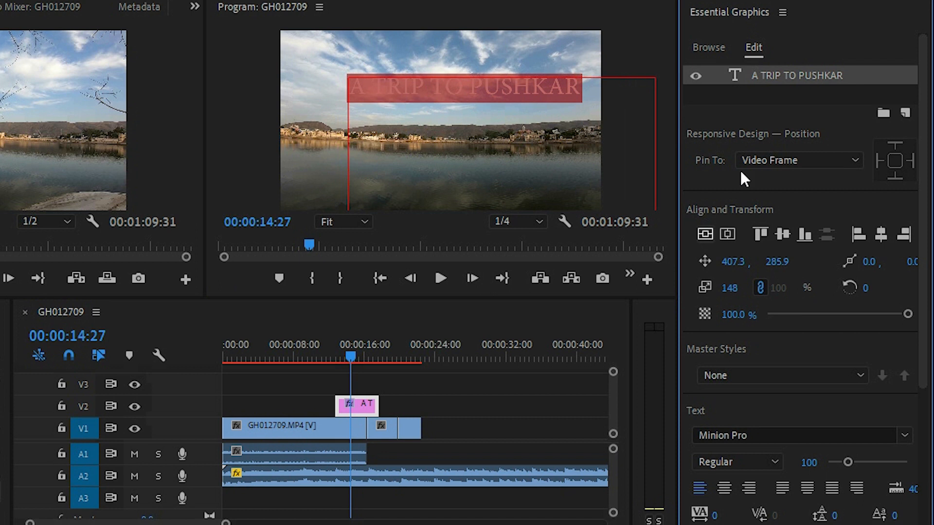
{"action": "left_click", "coordinate": [3, 340]}
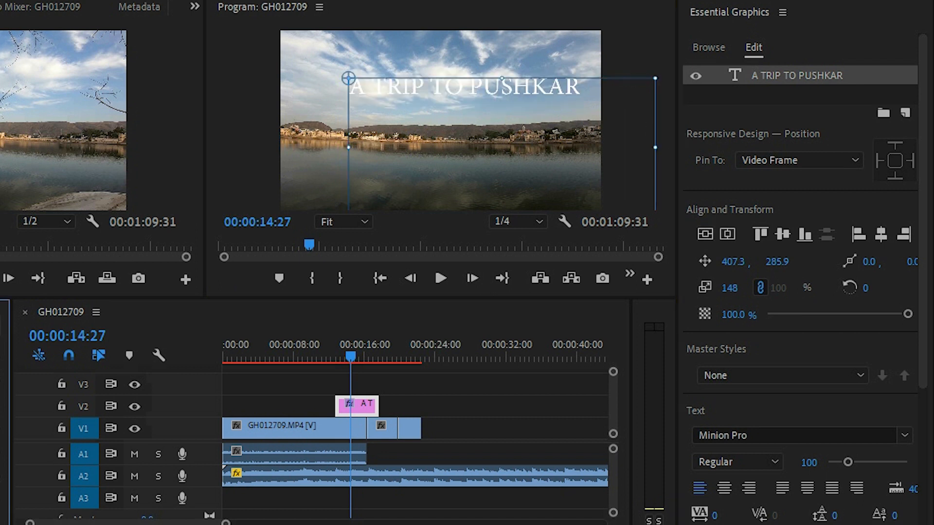
{"action": "left_click_drag", "start_coordinate": [441, 90], "coordinate": [427, 137]}
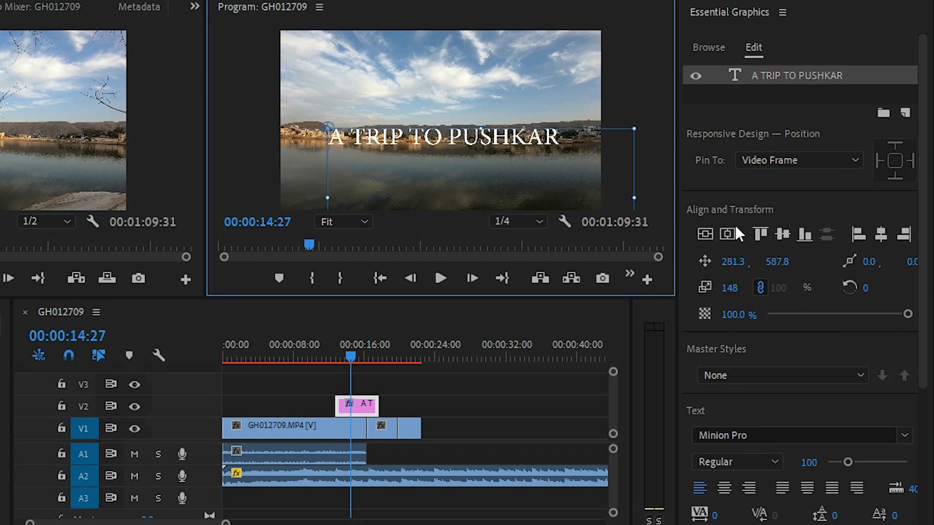
- Add a rectangle shape layer to the title graphic, move it to about 161, 514 and stretch it across the whole text
{"action": "left_click", "coordinate": [1, 440]}
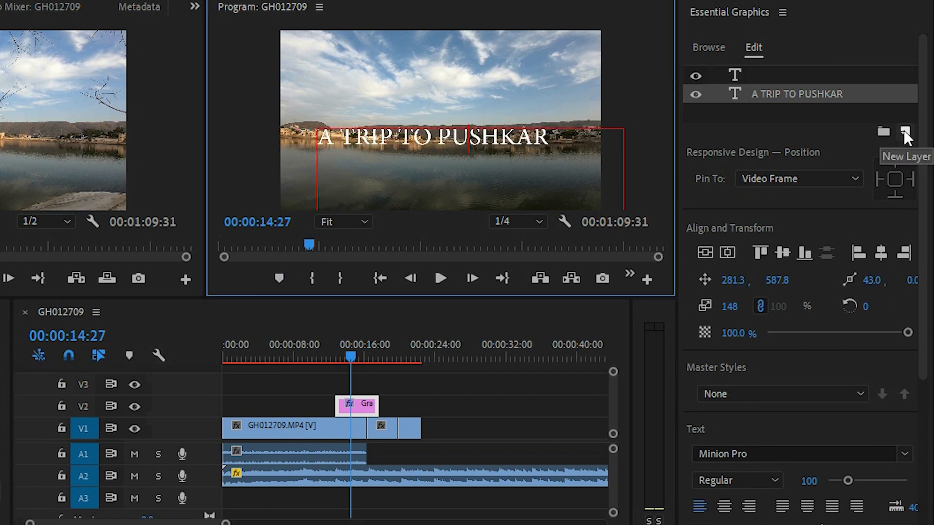
{"action": "left_click", "coordinate": [903, 130]}
{"action": "left_click", "coordinate": [877, 196]}
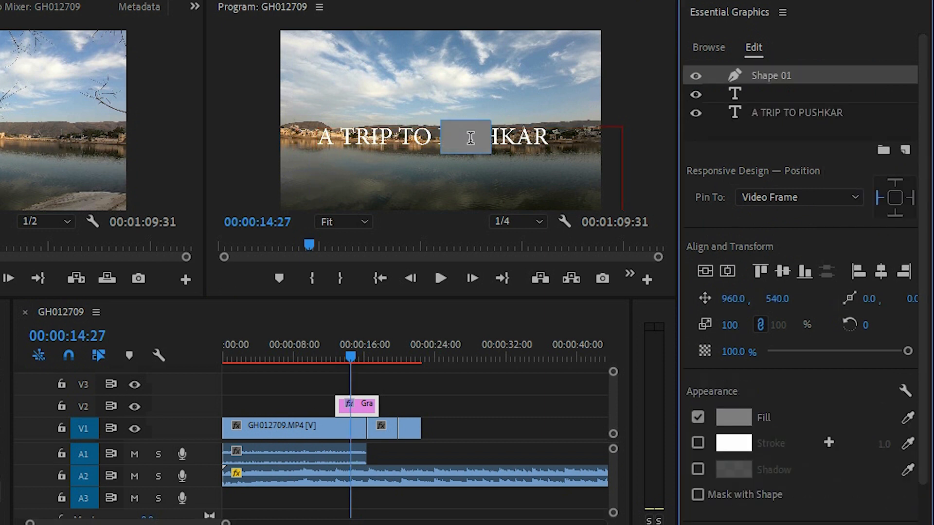
{"action": "left_click", "coordinate": [457, 145]}
{"action": "left_click_drag", "start_coordinate": [457, 140], "coordinate": [324, 136]}
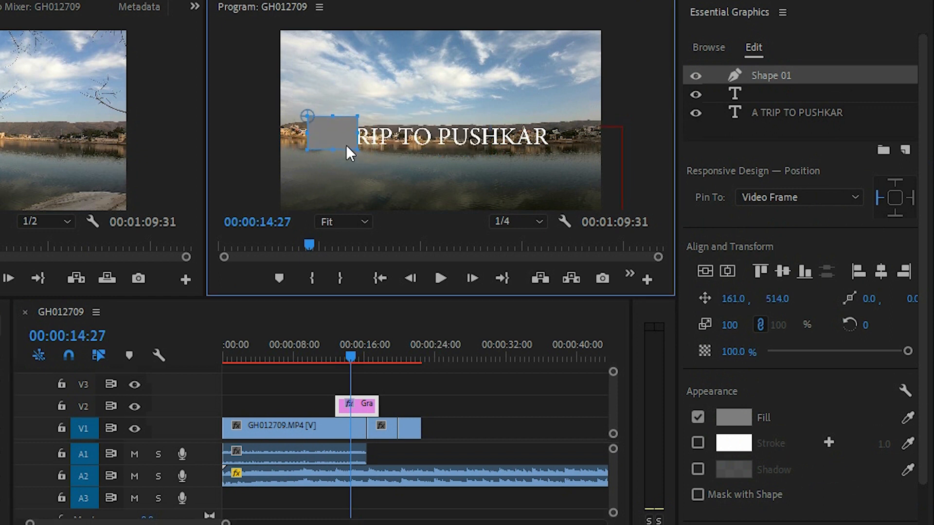
{"action": "left_click_drag", "start_coordinate": [531, 136], "coordinate": [577, 144]}
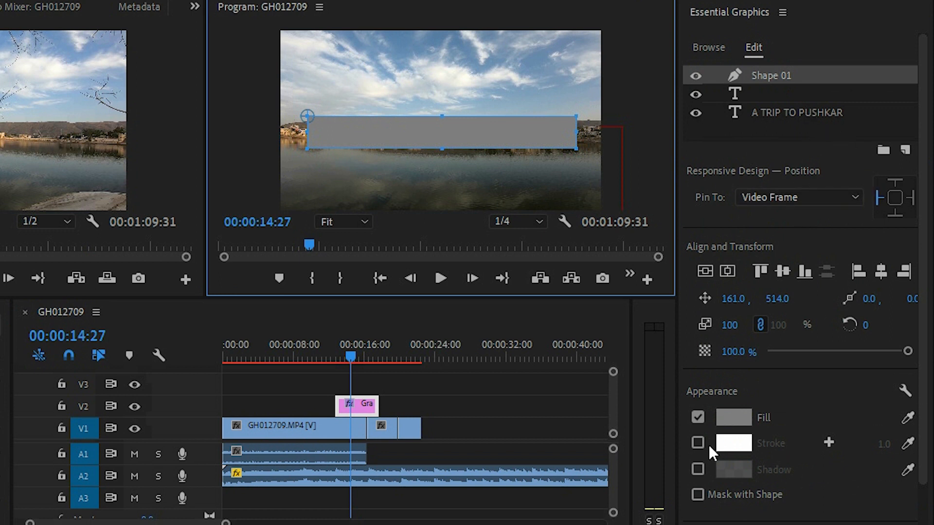
- Turn off the rectangle's fill, enable its white stroke and thicken the stroke to about 29
{"action": "left_click", "coordinate": [698, 421]}
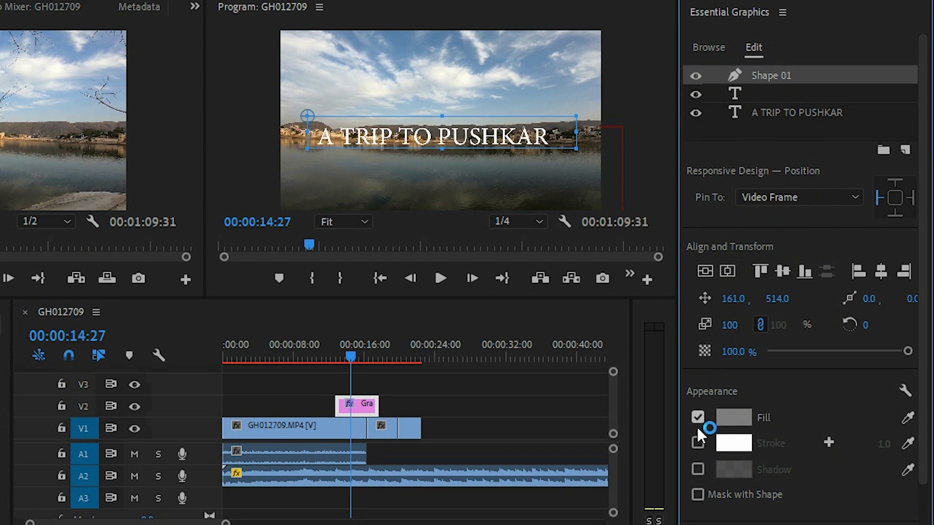
{"action": "left_click", "coordinate": [696, 439]}
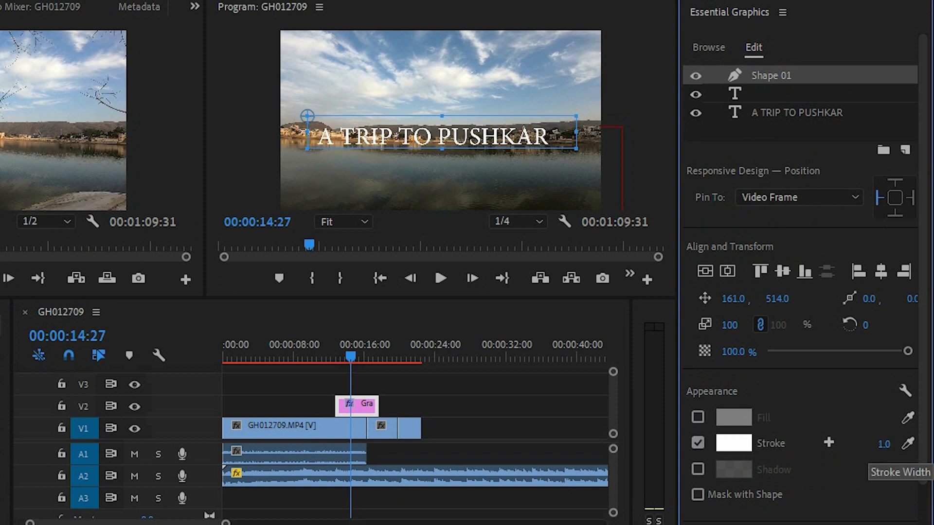
{"action": "left_click_drag", "start_coordinate": [884, 445], "coordinate": [932, 444]}
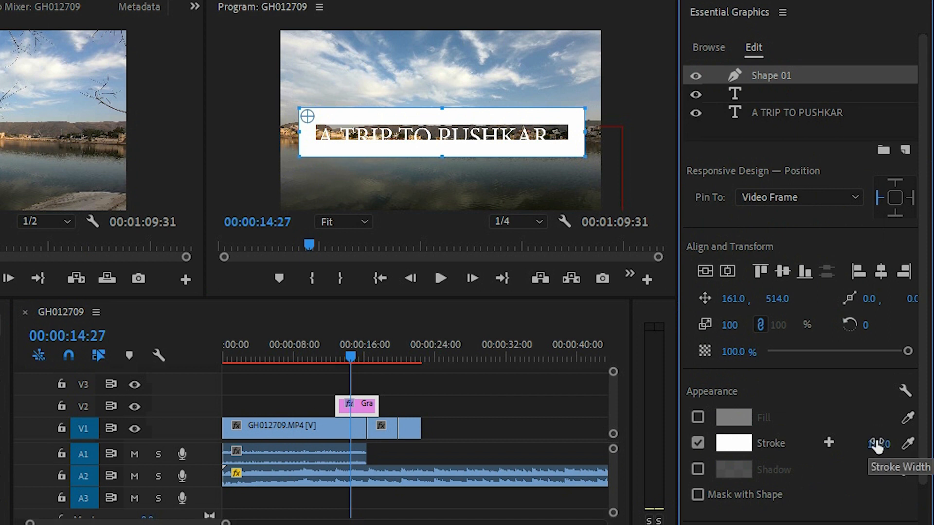
{"action": "left_click_drag", "start_coordinate": [877, 445], "coordinate": [863, 442]}
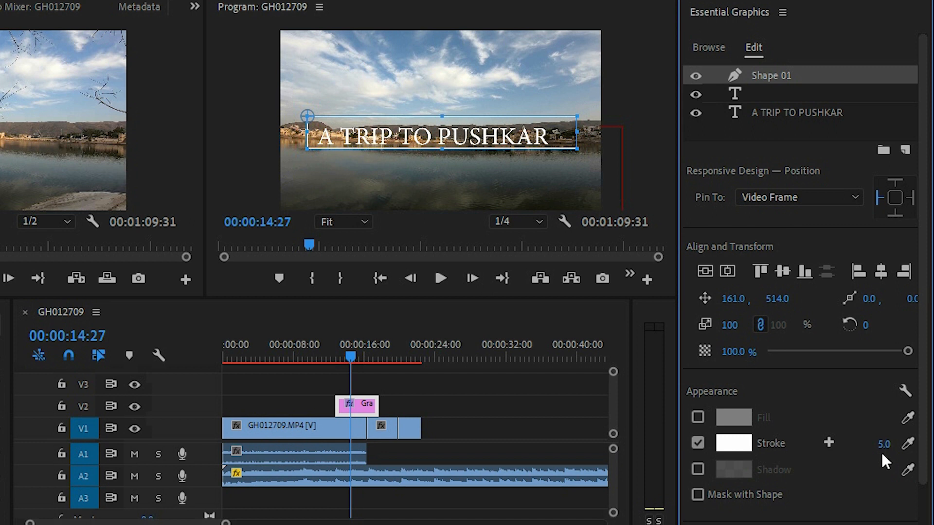
{"action": "left_click_drag", "start_coordinate": [866, 444], "coordinate": [888, 445]}
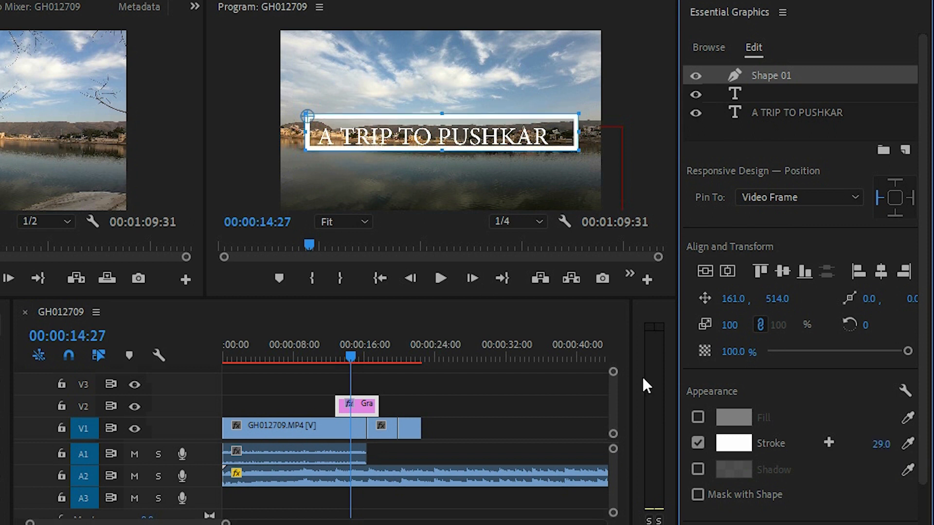
- Set the rectangle's stroke width to 15, move the frame to about 155, 530 around the text and deselect it
{"action": "left_click", "coordinate": [878, 442]}
{"action": "type", "text": "15"}
{"action": "key", "text": "Return"}
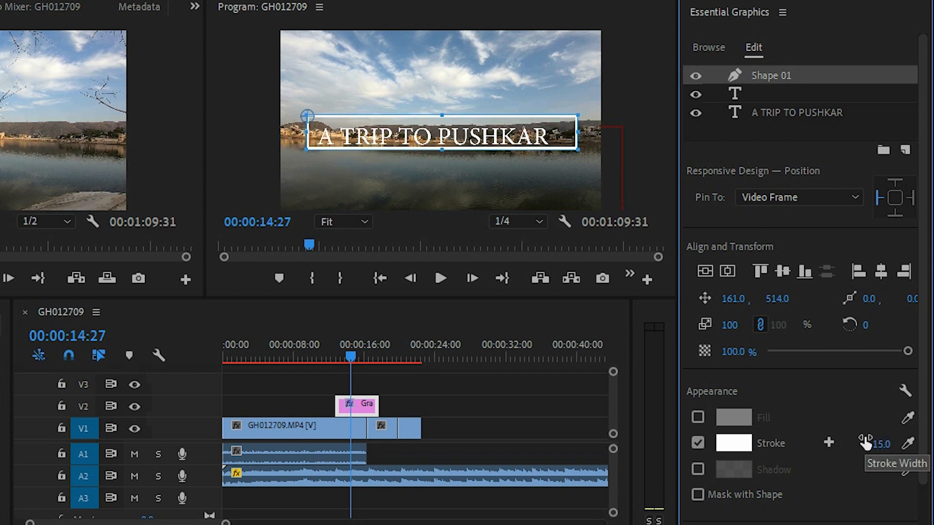
{"action": "left_click_drag", "start_coordinate": [490, 139], "coordinate": [488, 142]}
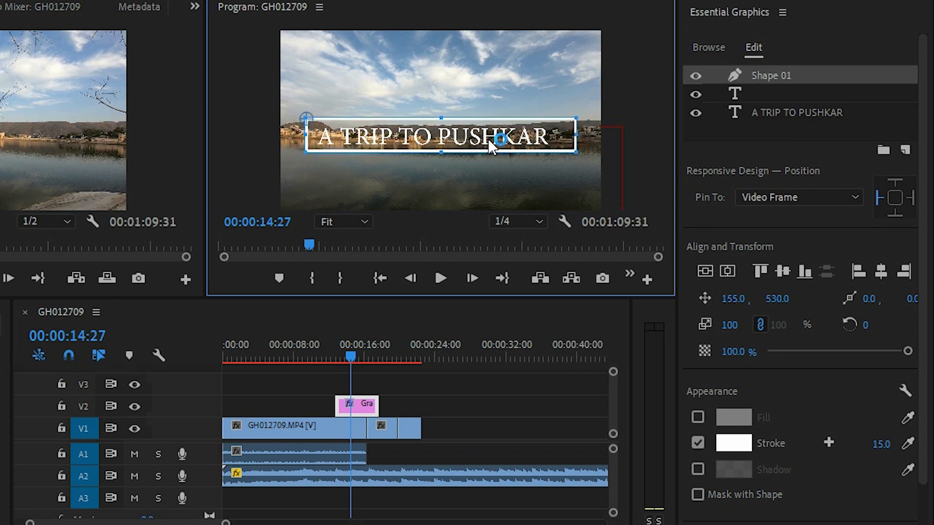
{"action": "left_click", "coordinate": [639, 100]}
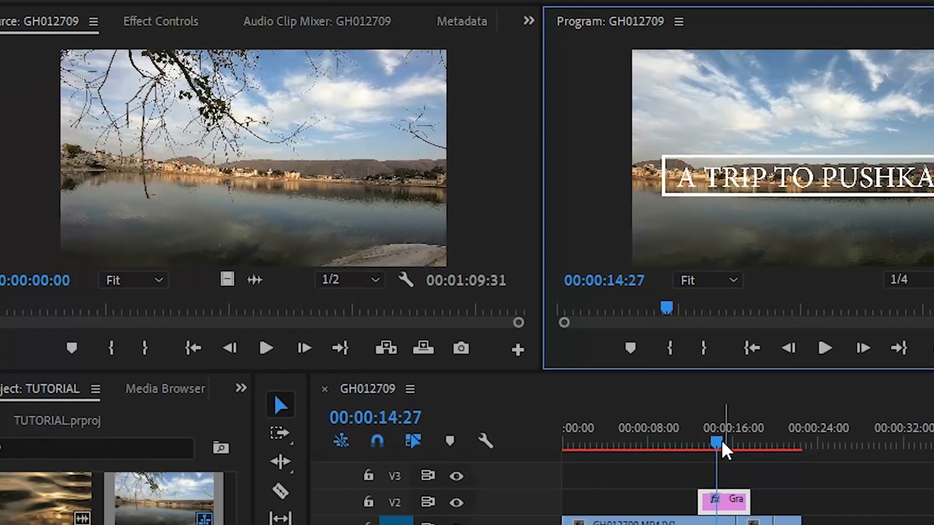
- Put the playhead at 00:00:13:45, expand the title graphic's Motion effect controls and enable keyframing for Position
{"action": "left_click_drag", "start_coordinate": [349, 356], "coordinate": [343, 356]}
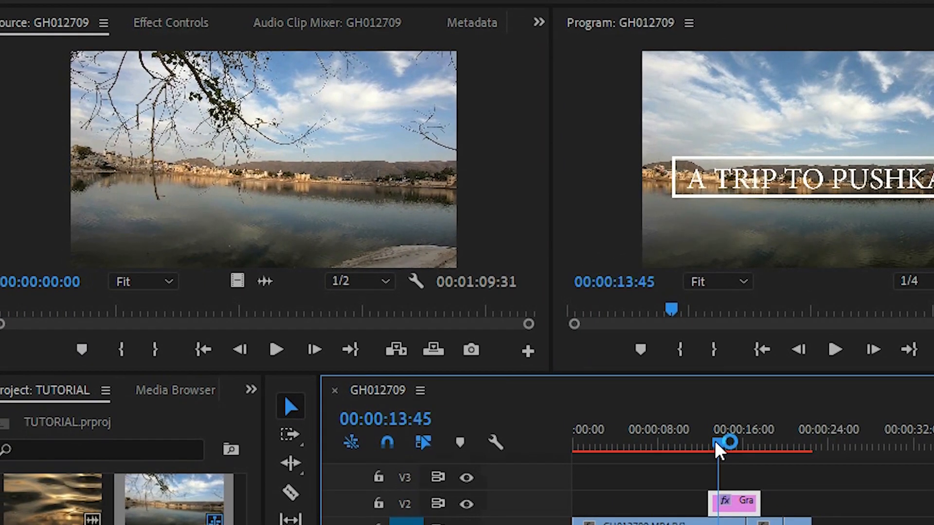
{"action": "left_click", "coordinate": [181, 28]}
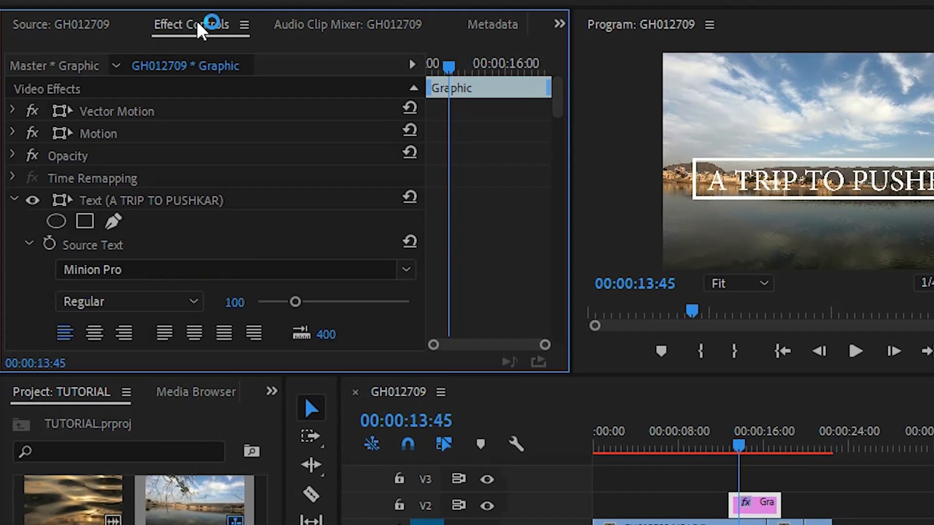
{"action": "left_click", "coordinate": [19, 191]}
{"action": "left_click", "coordinate": [14, 189]}
{"action": "left_click_drag", "start_coordinate": [560, 150], "coordinate": [574, 136]}
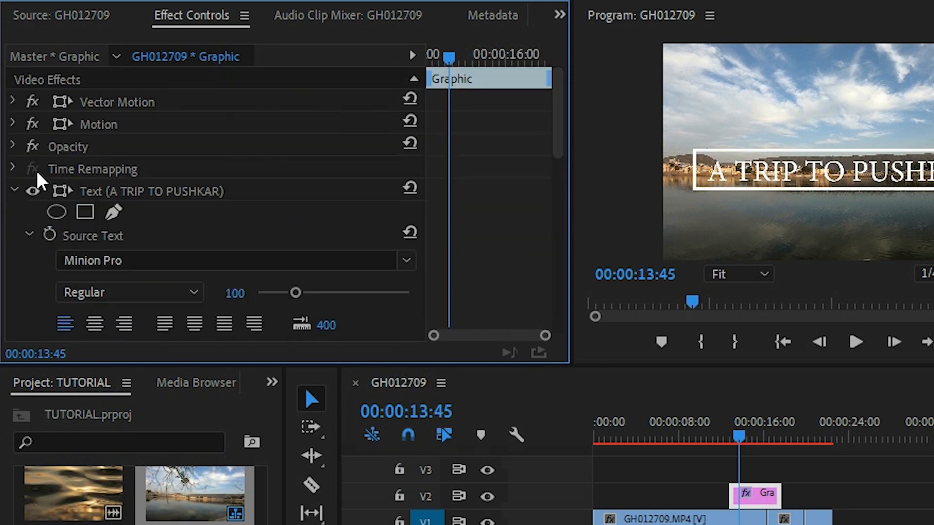
{"action": "left_click", "coordinate": [15, 189]}
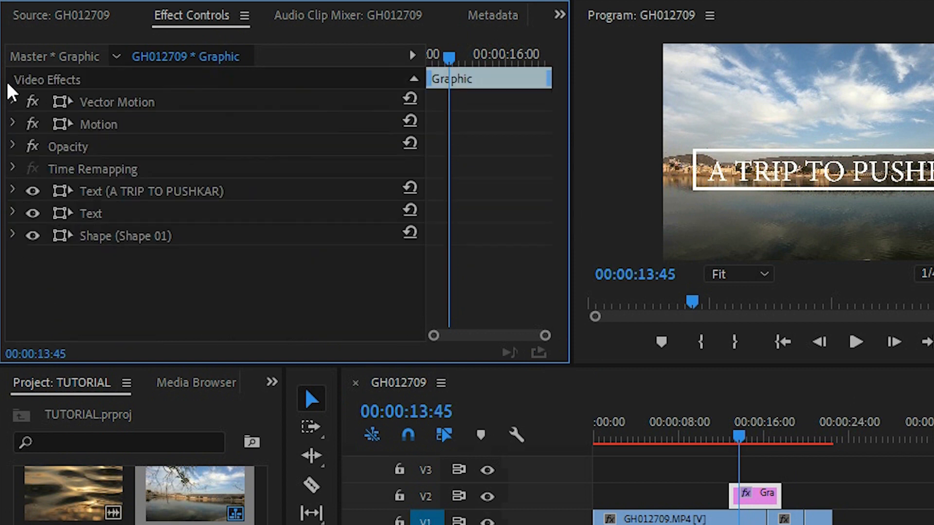
{"action": "left_click", "coordinate": [15, 125]}
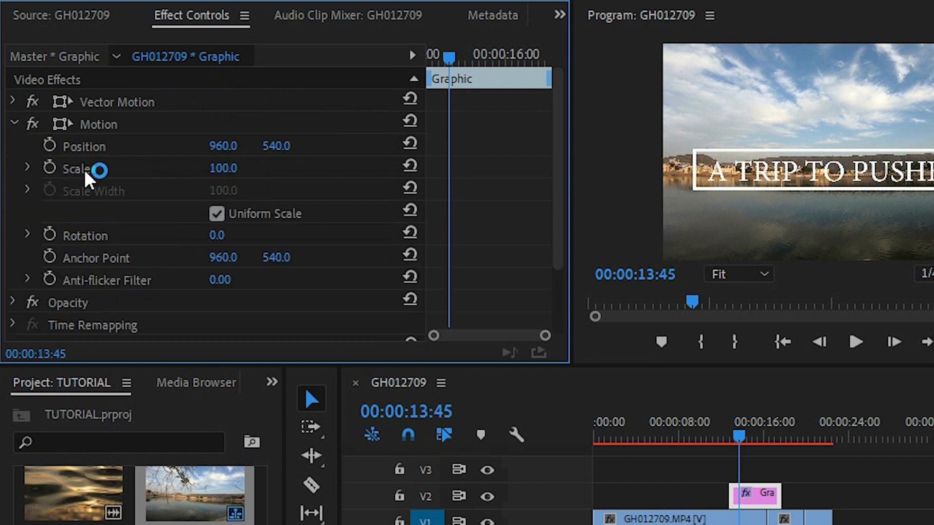
{"action": "left_click", "coordinate": [49, 146]}
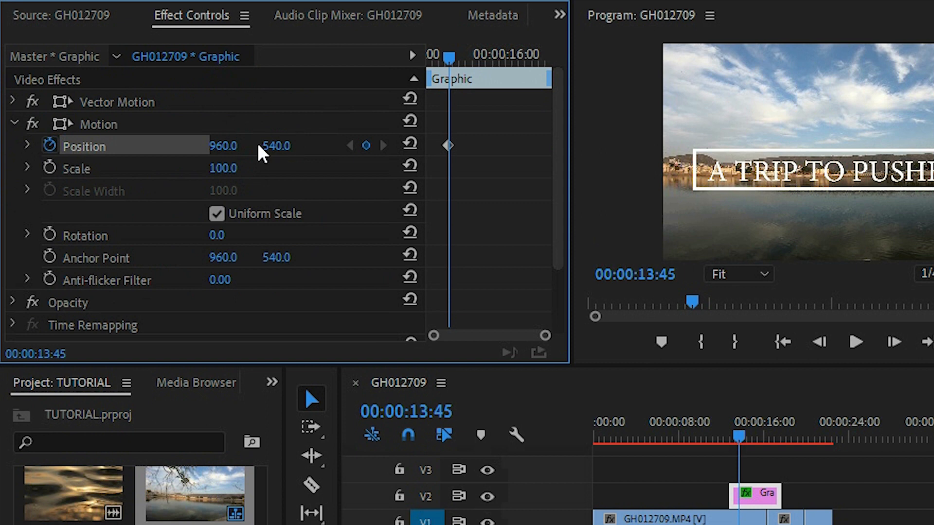
- Shift the Position keyframe to the start of the title graphic and bring the playhead to it at 00:00:12:51
{"action": "mouse_move", "coordinate": [448, 146]}
{"action": "left_mouse_down"}
{"action": "mouse_move", "coordinate": [463, 149]}
{"action": "mouse_move", "coordinate": [426, 153]}
{"action": "mouse_move", "coordinate": [463, 157]}
{"action": "mouse_move", "coordinate": [451, 160]}
{"action": "left_mouse_up"}
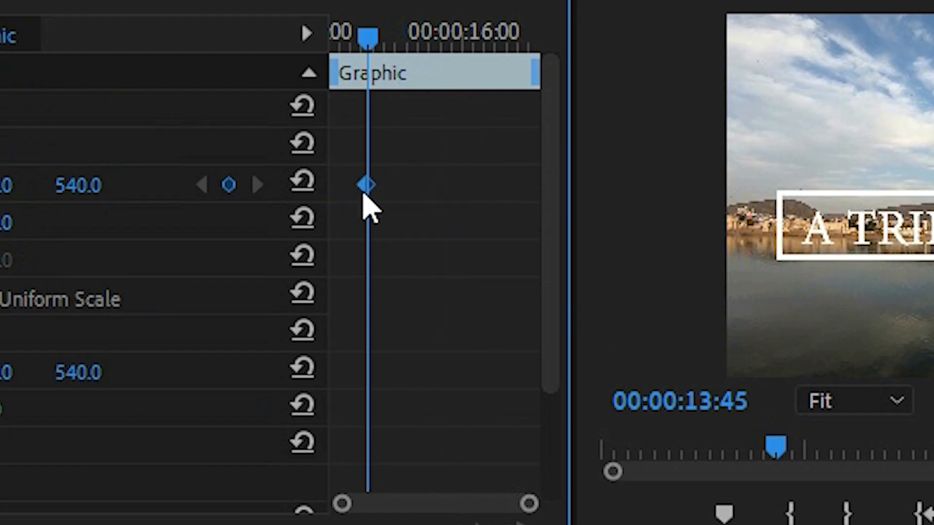
{"action": "left_click_drag", "start_coordinate": [364, 196], "coordinate": [329, 196]}
{"action": "left_click", "coordinate": [366, 42]}
{"action": "left_click_drag", "start_coordinate": [365, 43], "coordinate": [323, 46]}
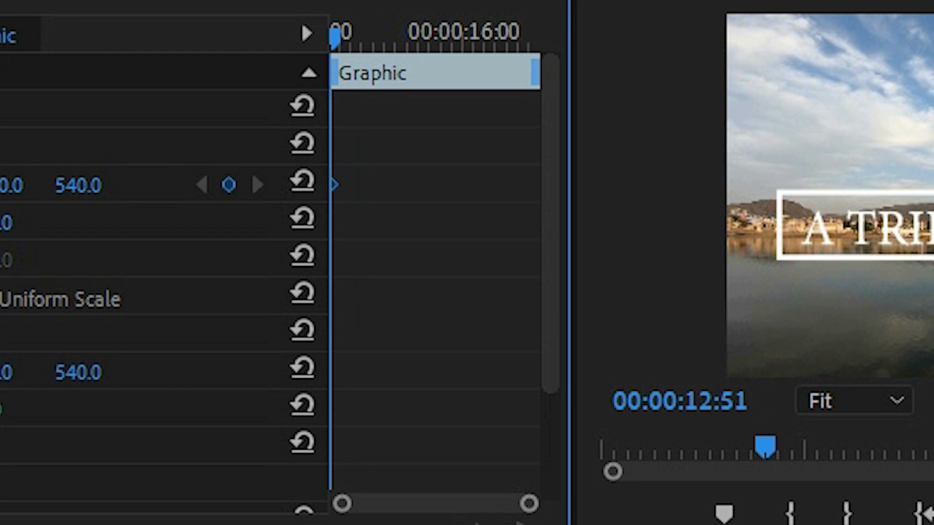
- Set the starting keyframe's horizontal position to 2761 to push the title out of the frame
{"action": "left_click_drag", "start_coordinate": [11, 187], "coordinate": [108, 187]}
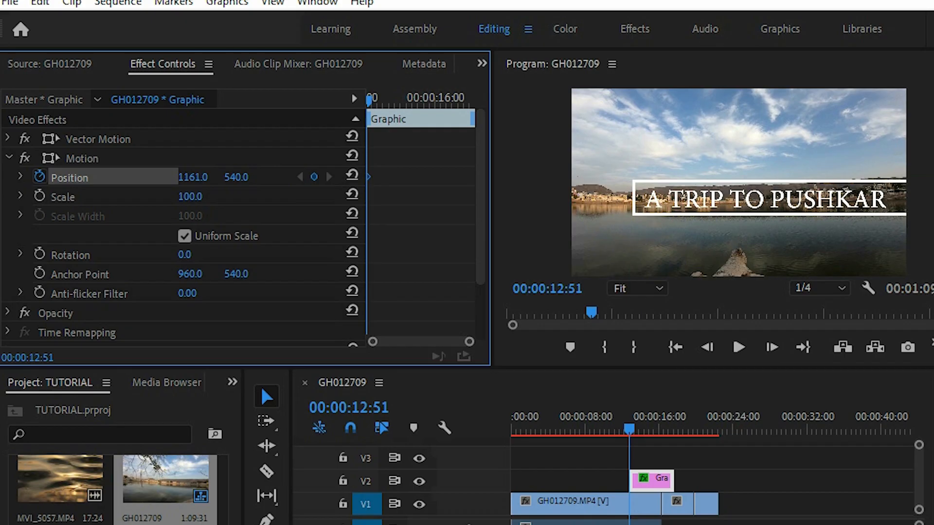
{"action": "left_click_drag", "start_coordinate": [193, 177], "coordinate": [786, 177]}
{"action": "left_click_drag", "start_coordinate": [199, 178], "coordinate": [258, 178]}
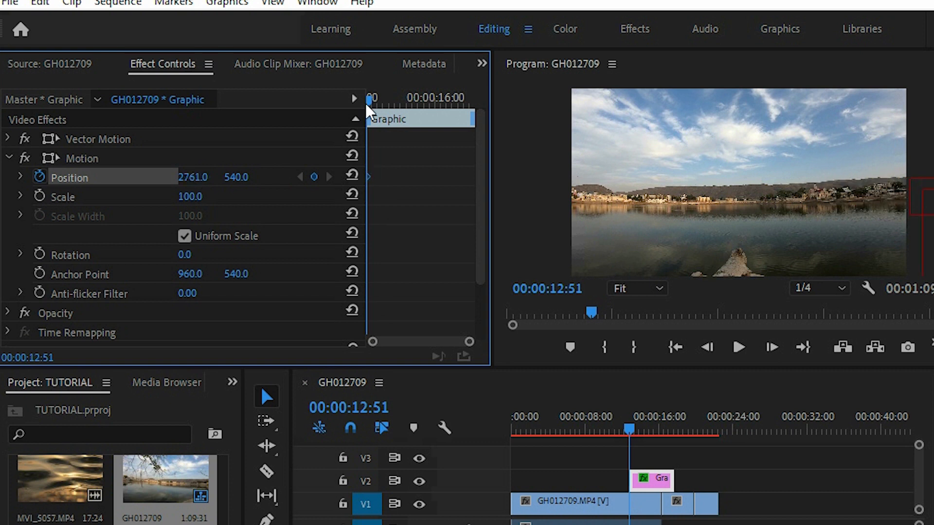
- Add a second Position keyframe at 00:00:13:52 with horizontal position 950, and scrub on to 00:00:15:03
{"action": "left_click_drag", "start_coordinate": [367, 103], "coordinate": [390, 109]}
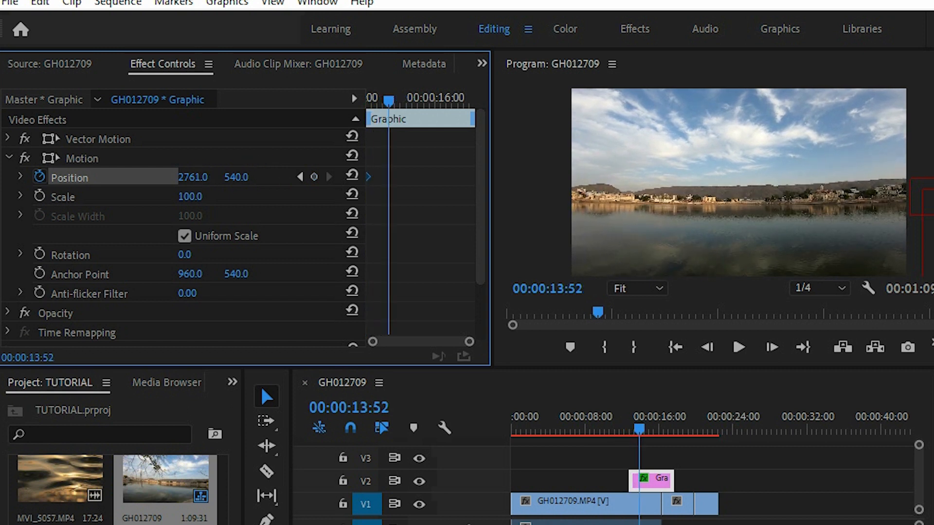
{"action": "mouse_move", "coordinate": [200, 178]}
{"action": "left_mouse_down"}
{"action": "mouse_move", "coordinate": [12, 179]}
{"action": "mouse_move", "coordinate": [229, 178]}
{"action": "mouse_move", "coordinate": [203, 178]}
{"action": "left_mouse_up"}
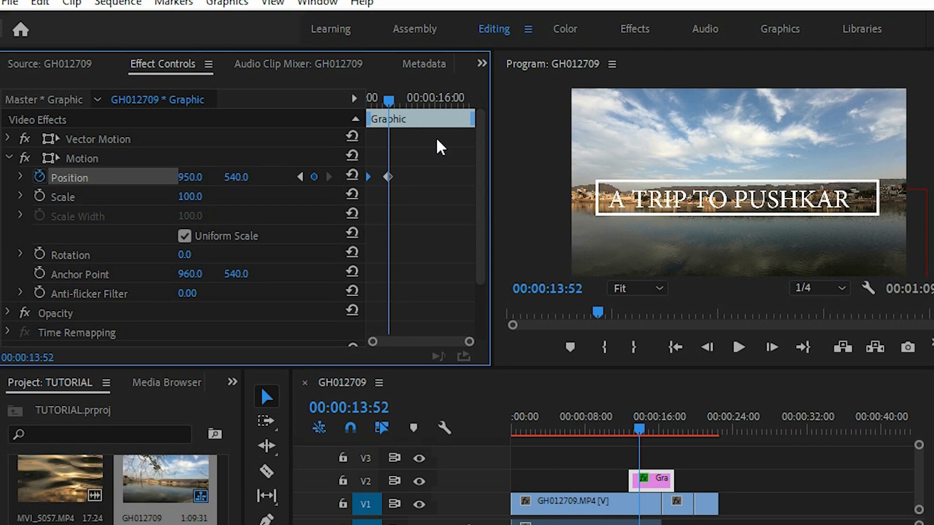
{"action": "left_click_drag", "start_coordinate": [389, 110], "coordinate": [415, 121]}
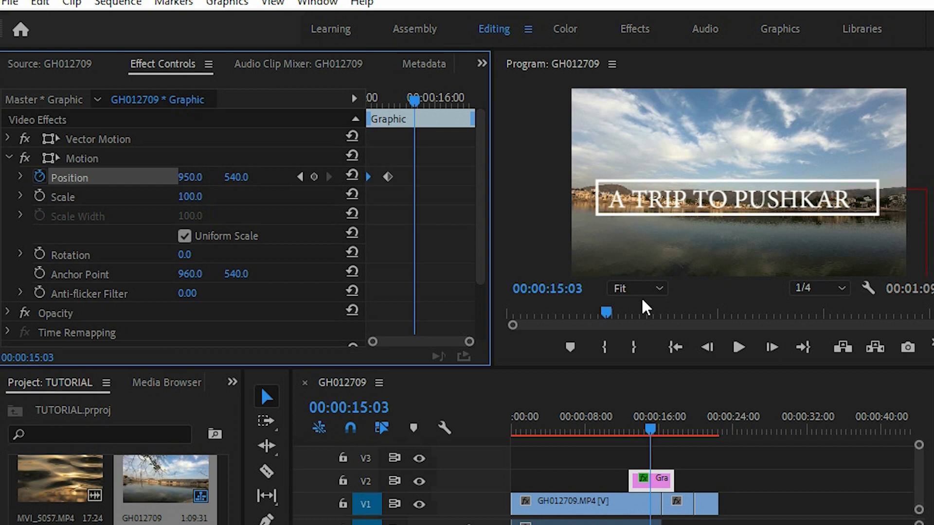
- Shift the title clip on V2 earlier to end at the first V1 clip's cut, and scrub ahead to 00:00:19:44
{"action": "left_click", "coordinate": [655, 482]}
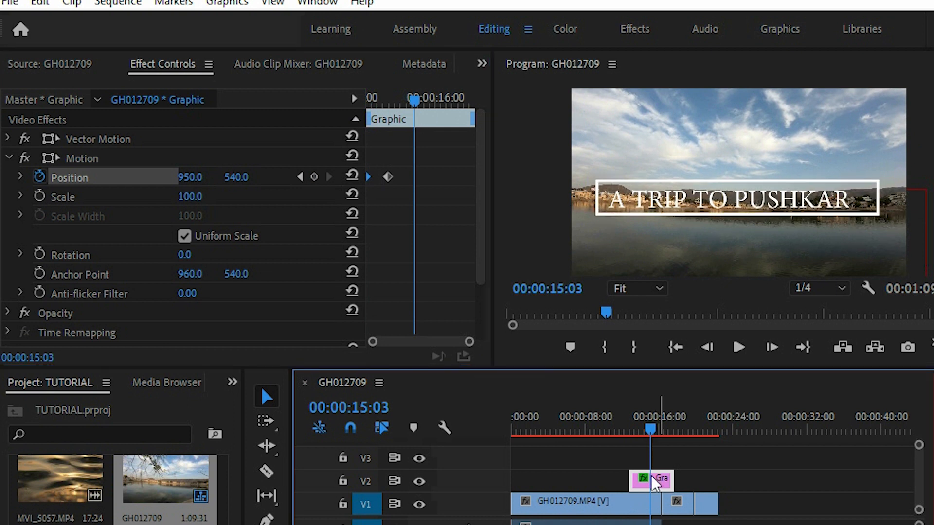
{"action": "left_click_drag", "start_coordinate": [655, 481], "coordinate": [643, 480]}
{"action": "left_click_drag", "start_coordinate": [653, 438], "coordinate": [699, 437]}
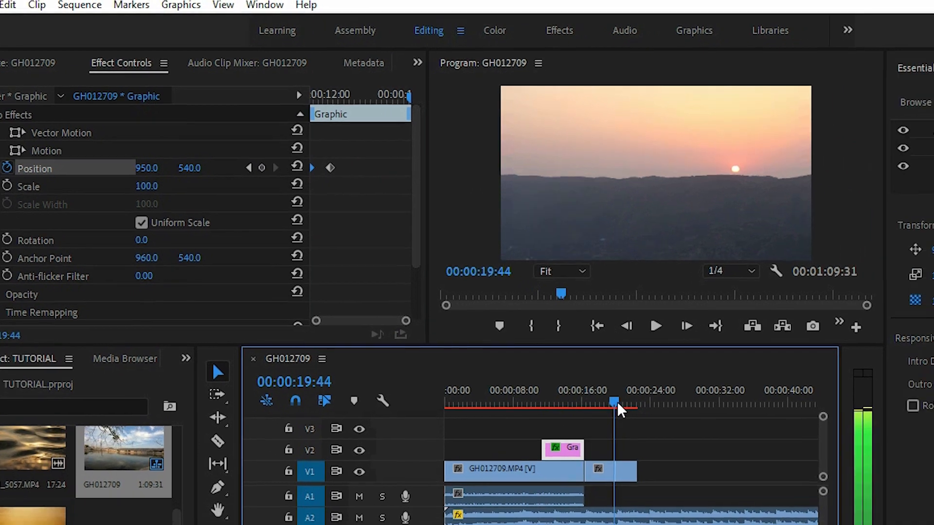
- Bring the playhead back to 00:00:09:40 and close the Essential Graphics panel
{"action": "left_click_drag", "start_coordinate": [618, 410], "coordinate": [605, 410]}
{"action": "left_click_drag", "start_coordinate": [485, 368], "coordinate": [416, 365]}
{"action": "left_click", "coordinate": [823, 67]}
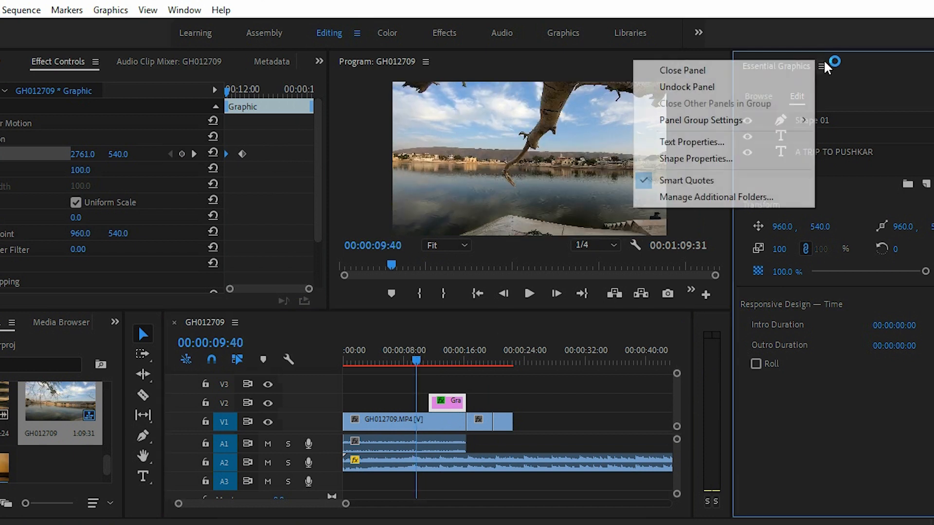
{"action": "left_click", "coordinate": [771, 71]}
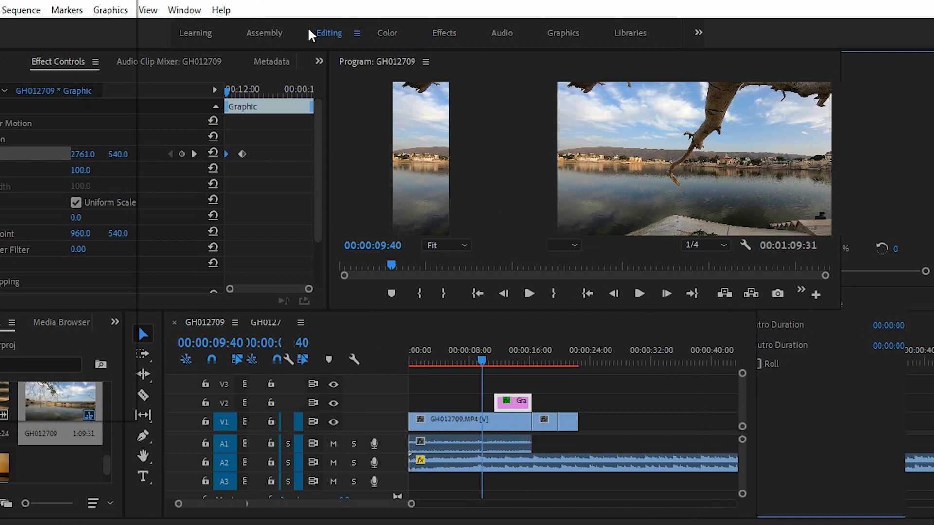
- Open Lumetri Color for the first clip on V1 and widen the program monitor
{"action": "left_click", "coordinate": [167, 13]}
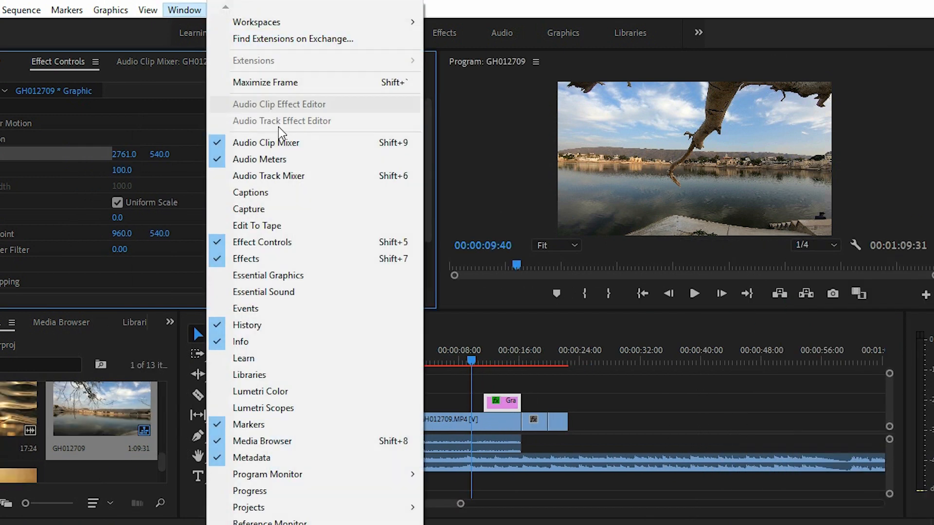
{"action": "left_click", "coordinate": [309, 387]}
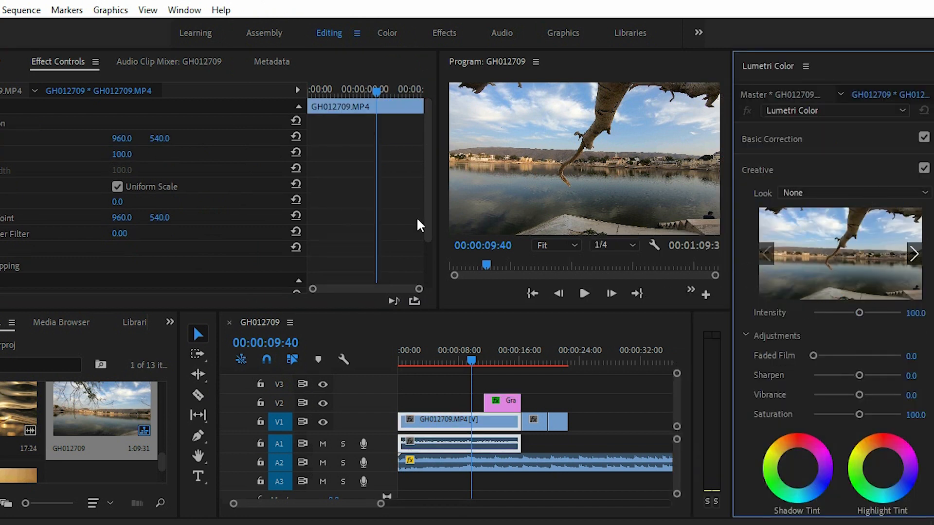
{"action": "left_click_drag", "start_coordinate": [437, 224], "coordinate": [173, 224]}
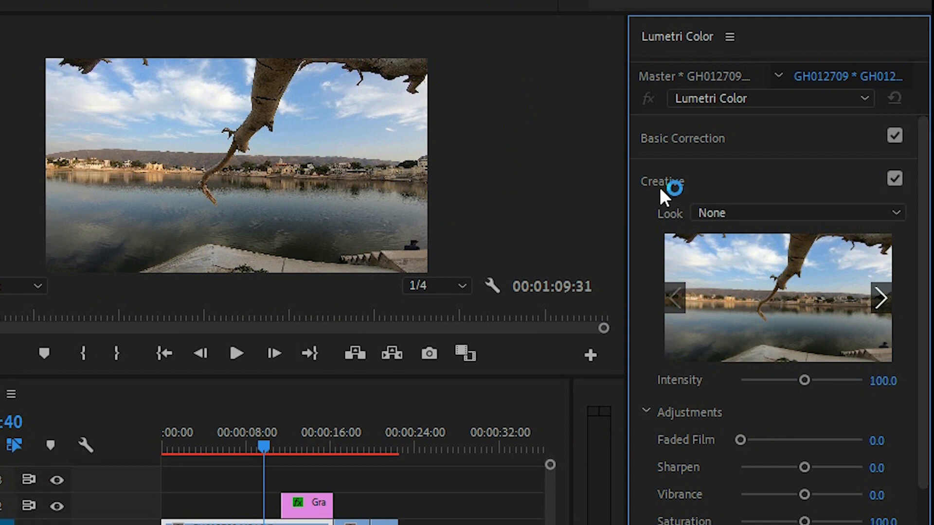
- Lower the first clip's exposure to -0.2 in Lumetri's Basic Correction
{"action": "left_click", "coordinate": [712, 184]}
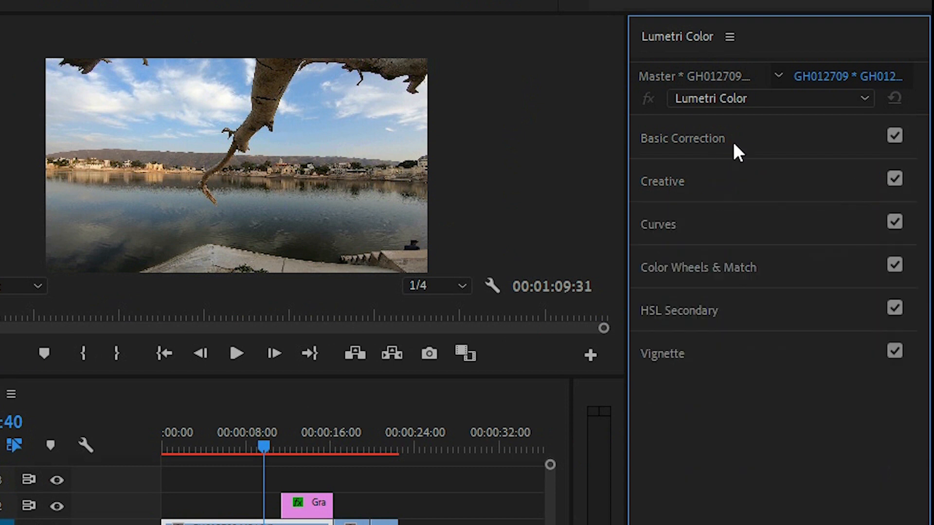
{"action": "left_click", "coordinate": [708, 142]}
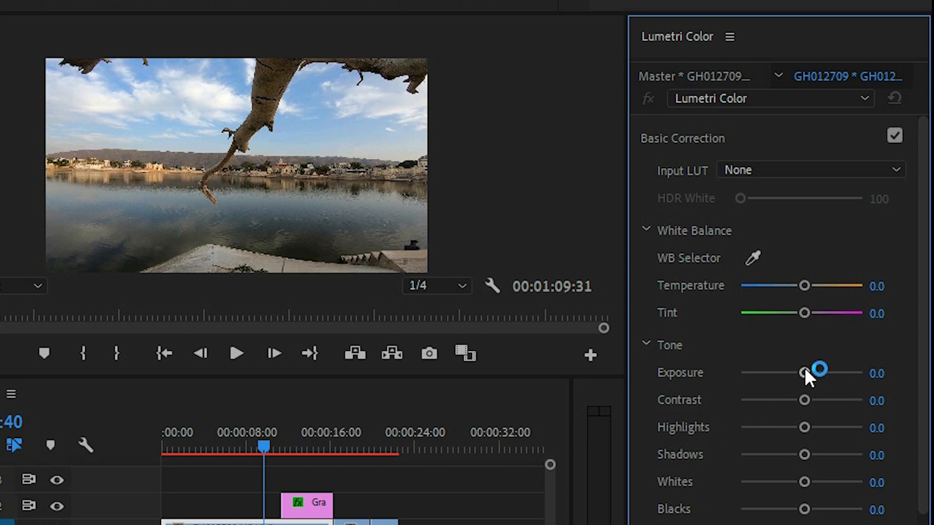
{"action": "mouse_move", "coordinate": [806, 371]}
{"action": "left_mouse_down"}
{"action": "mouse_move", "coordinate": [820, 372]}
{"action": "mouse_move", "coordinate": [798, 372]}
{"action": "left_mouse_up"}
{"action": "left_click_drag", "start_coordinate": [806, 399], "coordinate": [806, 399]}
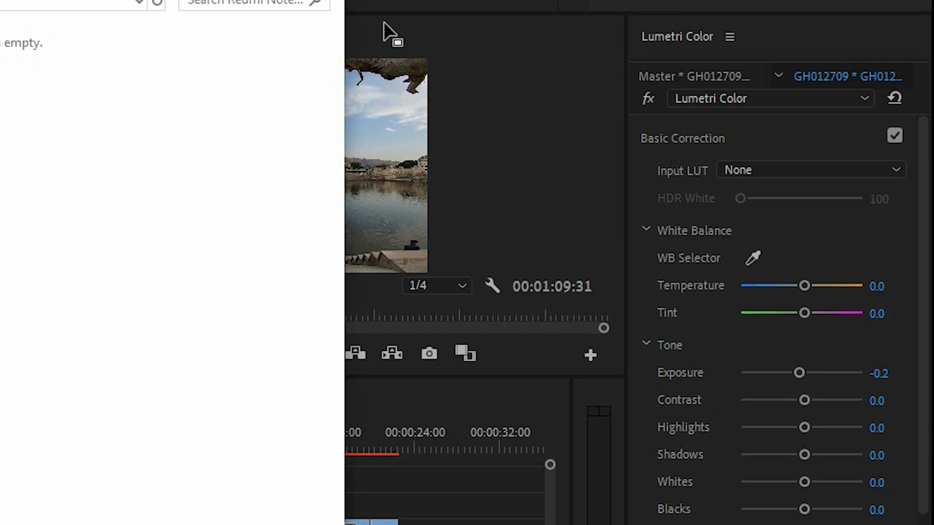
{"action": "left_click", "coordinate": [777, 296]}
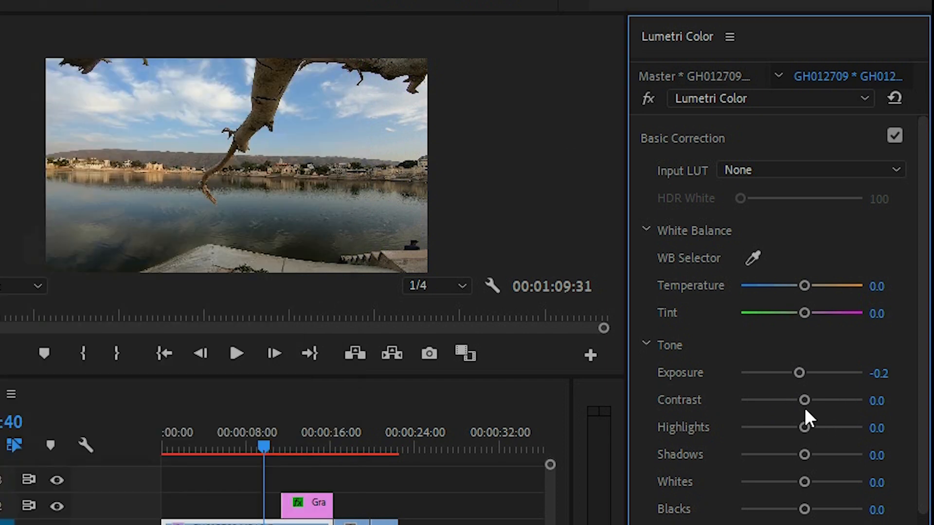
- Raise the clip's contrast to 23.1 and lower its shadows to -11.1
{"action": "left_click_drag", "start_coordinate": [803, 399], "coordinate": [816, 399]}
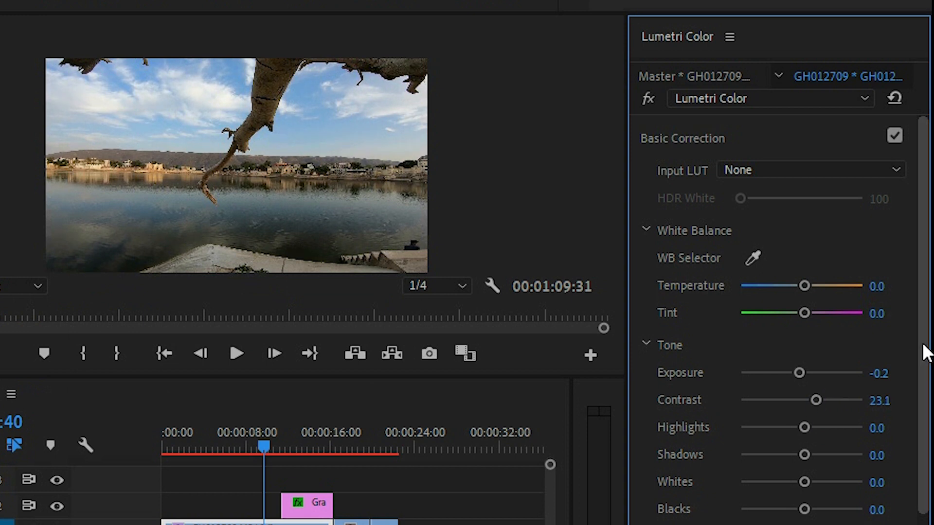
{"action": "scroll", "coordinate": [852, 349], "scroll_direction": "down", "scroll_amount": 3}
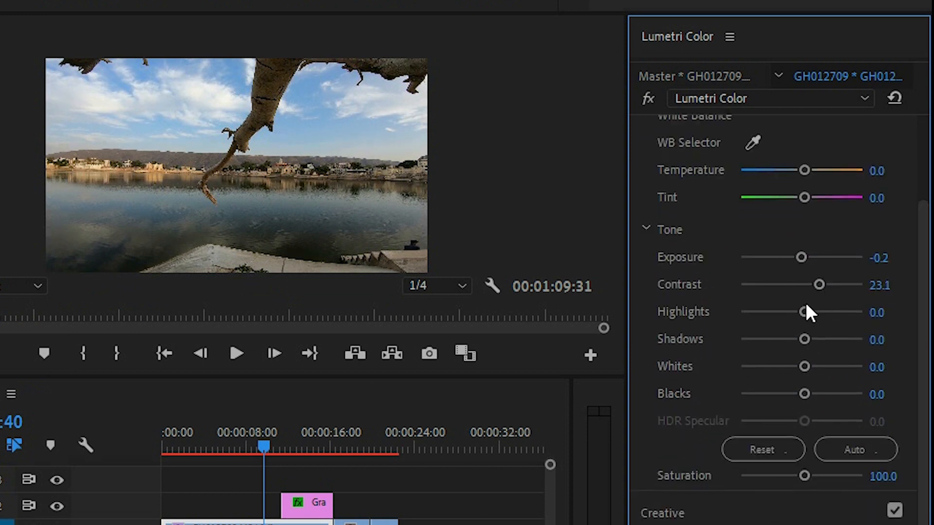
{"action": "left_click_drag", "start_coordinate": [804, 339], "coordinate": [794, 340]}
{"action": "left_click_drag", "start_coordinate": [926, 337], "coordinate": [925, 335]}
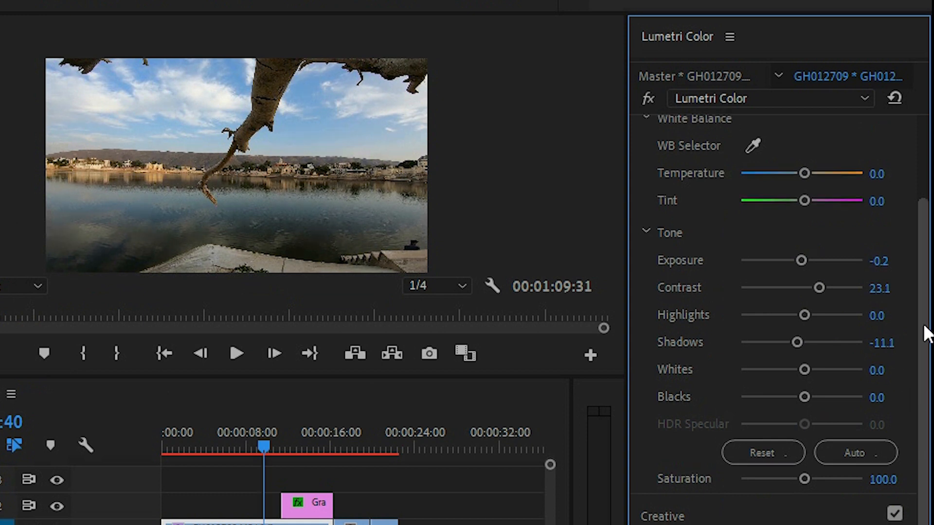
{"action": "scroll", "coordinate": [926, 333], "scroll_direction": "up", "scroll_amount": 3}
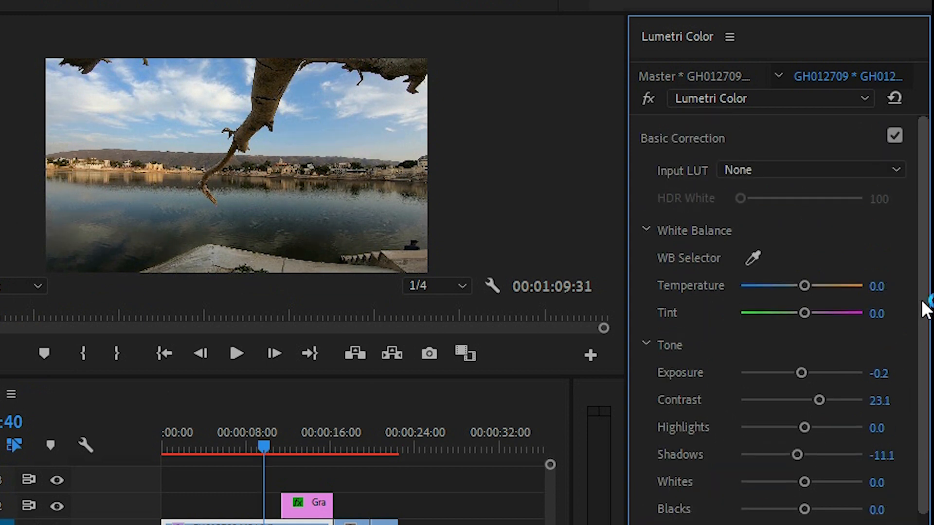
- Browse the Lumetri Creative looks and apply Cine-12-debarup to the clip
{"action": "left_click", "coordinate": [696, 138]}
{"action": "left_click", "coordinate": [696, 181]}
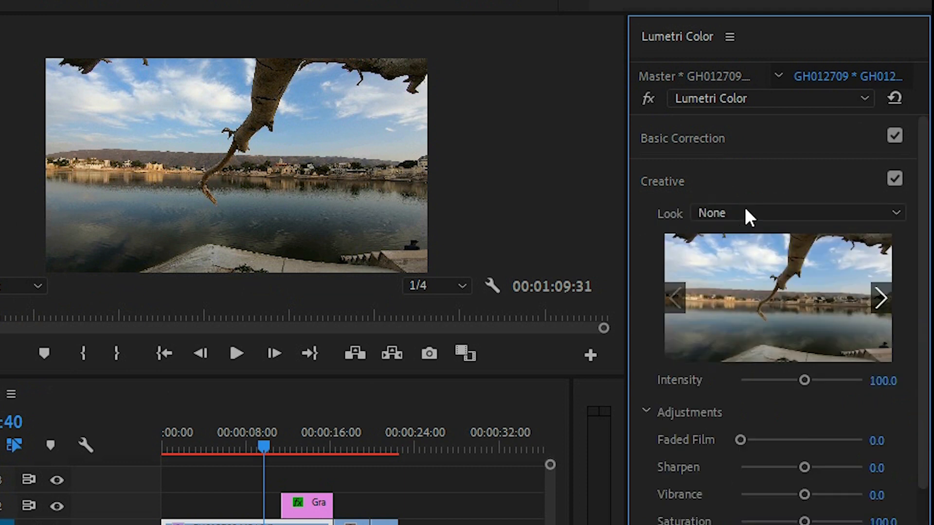
{"action": "left_click", "coordinate": [778, 214]}
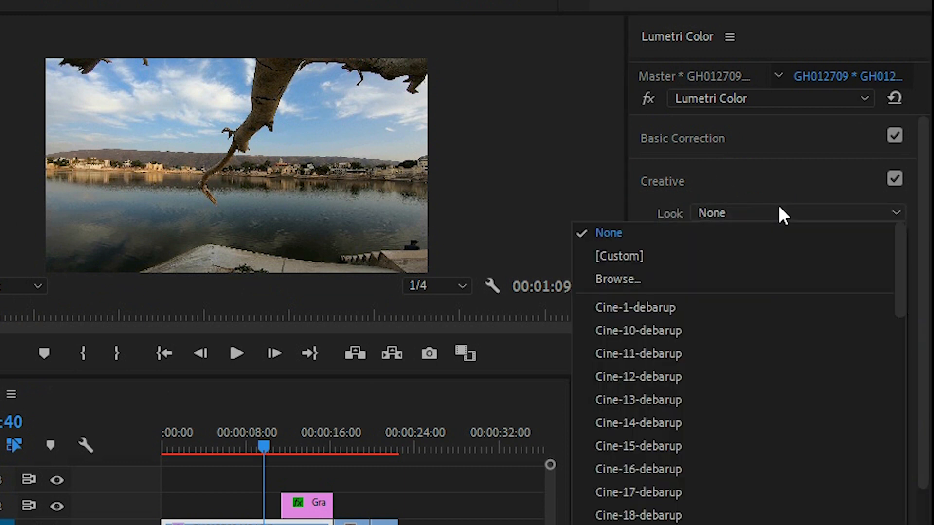
{"action": "left_click", "coordinate": [764, 227]}
{"action": "left_click", "coordinate": [778, 211]}
{"action": "scroll", "coordinate": [740, 370], "scroll_direction": "down", "scroll_amount": 10}
{"action": "scroll", "coordinate": [722, 420], "scroll_direction": "down", "scroll_amount": 5}
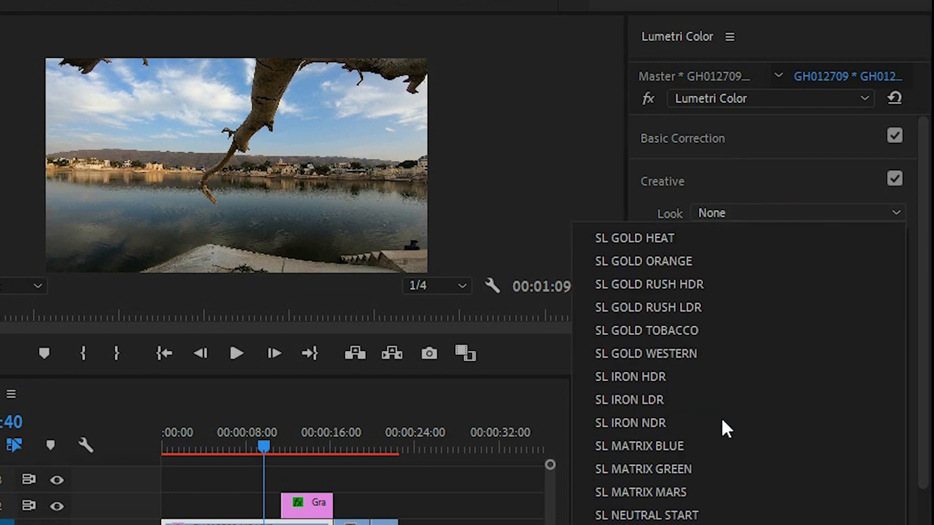
{"action": "scroll", "coordinate": [721, 419], "scroll_direction": "up", "scroll_amount": 15}
{"action": "left_click_drag", "start_coordinate": [898, 310], "coordinate": [899, 325]}
{"action": "left_click", "coordinate": [708, 287]}
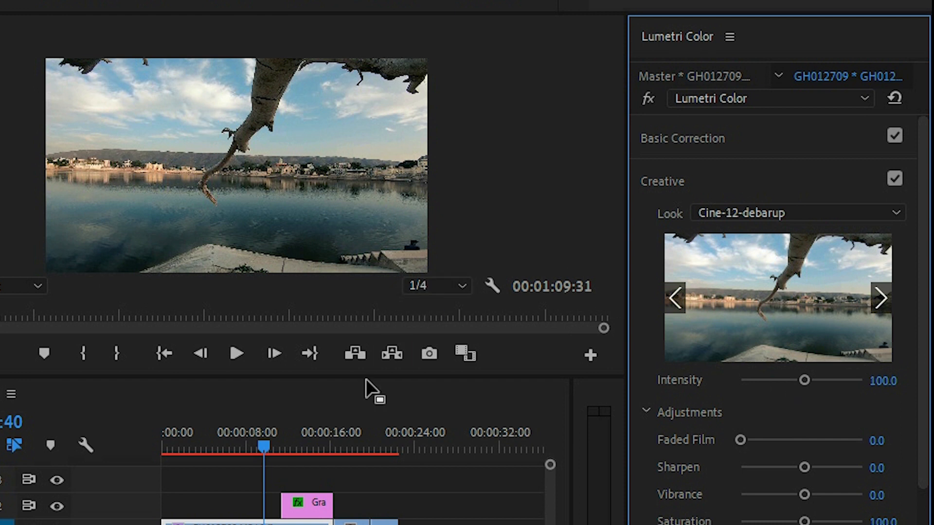
- Make the program monitor taller and reduce the creative look's intensity to 95.7
{"action": "left_click_drag", "start_coordinate": [367, 376], "coordinate": [381, 494]}
{"action": "left_click", "coordinate": [766, 310]}
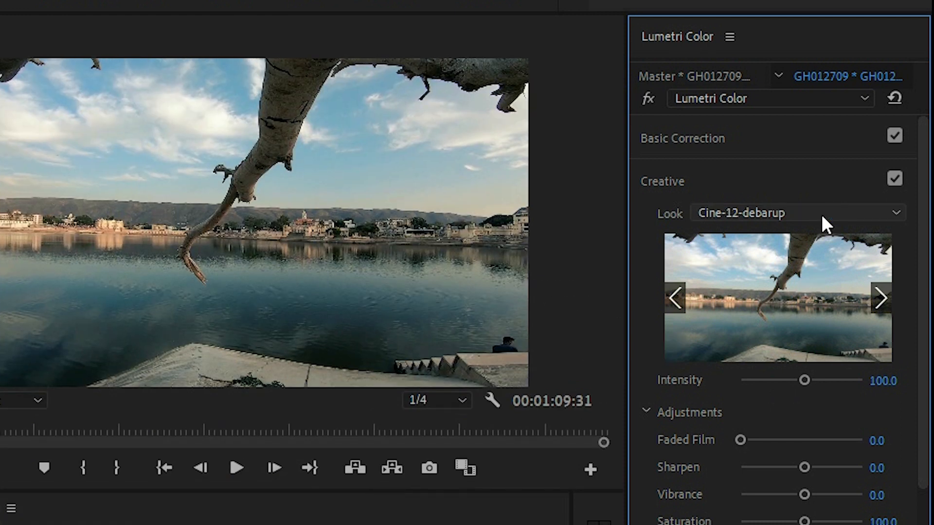
{"action": "mouse_move", "coordinate": [799, 384]}
{"action": "left_mouse_down"}
{"action": "mouse_move", "coordinate": [826, 386]}
{"action": "mouse_move", "coordinate": [766, 394]}
{"action": "mouse_move", "coordinate": [799, 380]}
{"action": "left_mouse_up"}
- Switch the creative look to Cine-18-debarup and lower its intensity to 83.8
{"action": "left_click", "coordinate": [796, 223]}
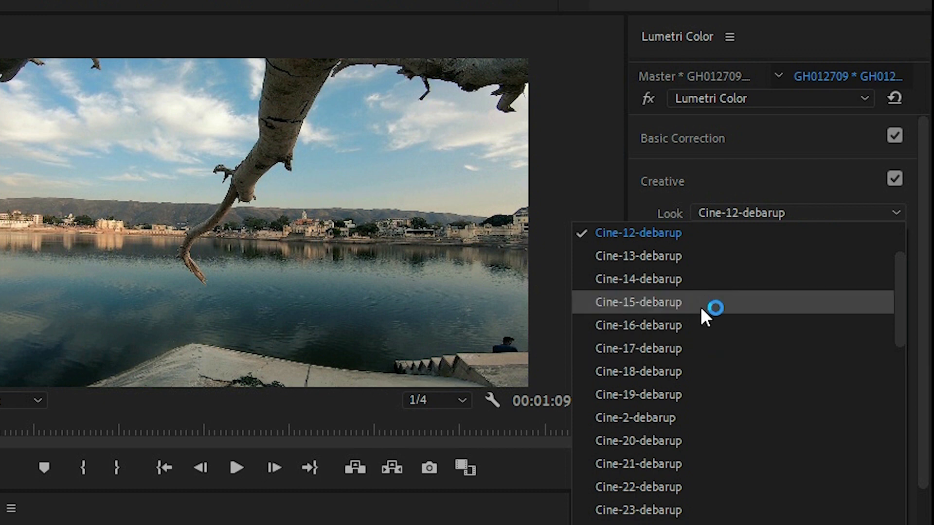
{"action": "left_click", "coordinate": [699, 322]}
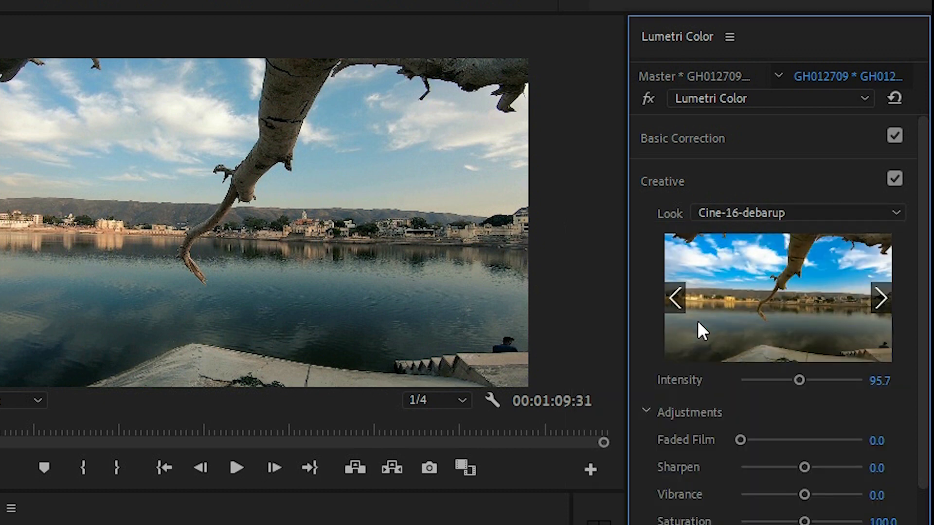
{"action": "left_click", "coordinate": [762, 212]}
{"action": "left_click", "coordinate": [727, 280]}
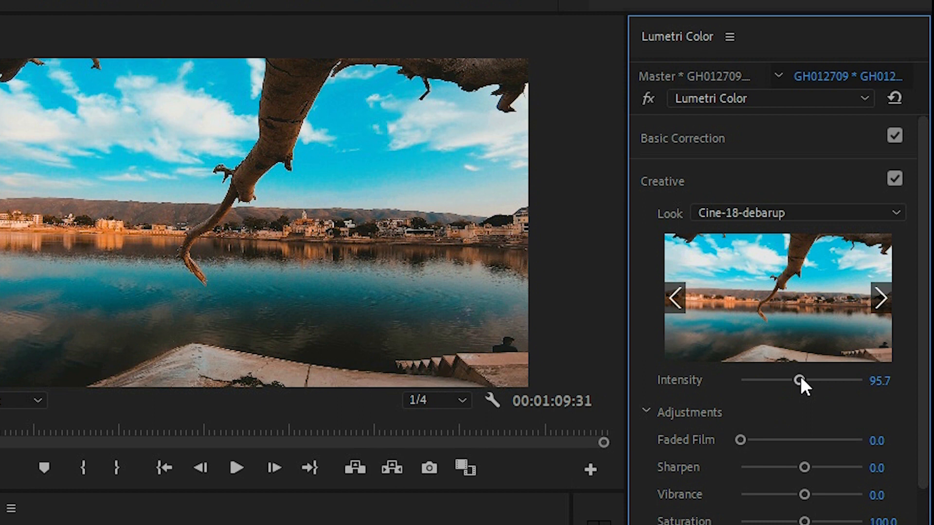
{"action": "left_click_drag", "start_coordinate": [801, 379], "coordinate": [792, 379]}
- Shift the clip's Shadow Tint slightly toward orange-red in the Creative adjustments
{"action": "scroll", "coordinate": [923, 367], "scroll_direction": "down", "scroll_amount": 3}
{"action": "left_click", "coordinate": [730, 412]}
{"action": "left_click_drag", "start_coordinate": [718, 408], "coordinate": [713, 397]}
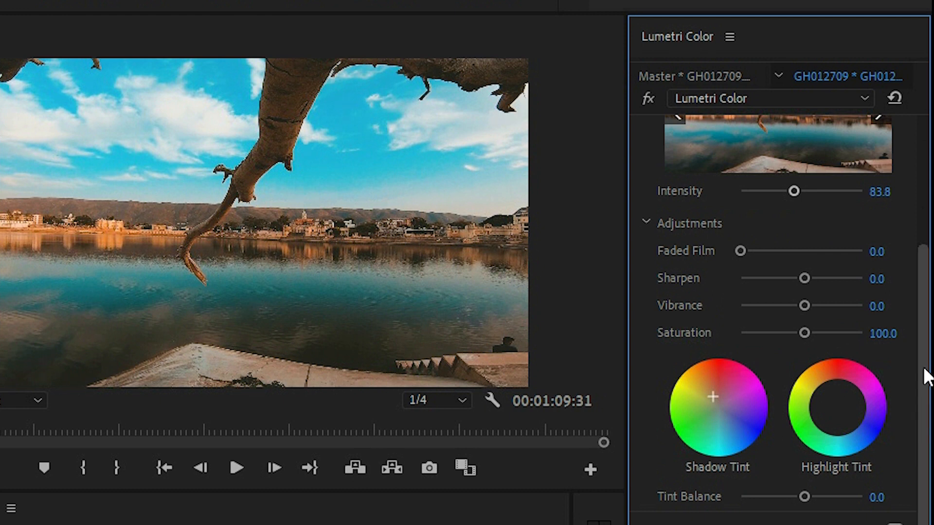
{"action": "scroll", "coordinate": [926, 377], "scroll_direction": "up", "scroll_amount": 4}
{"action": "scroll", "coordinate": [928, 297], "scroll_direction": "up", "scroll_amount": 1}
- Shape the white RGB curve into a gentle S by lowering the shadows and raising the highlights
{"action": "left_click", "coordinate": [748, 191]}
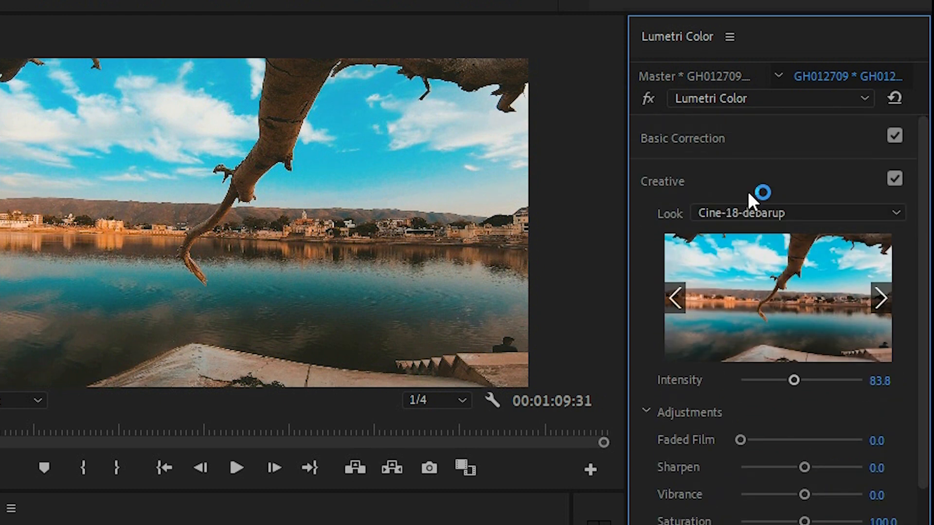
{"action": "left_click", "coordinate": [744, 223]}
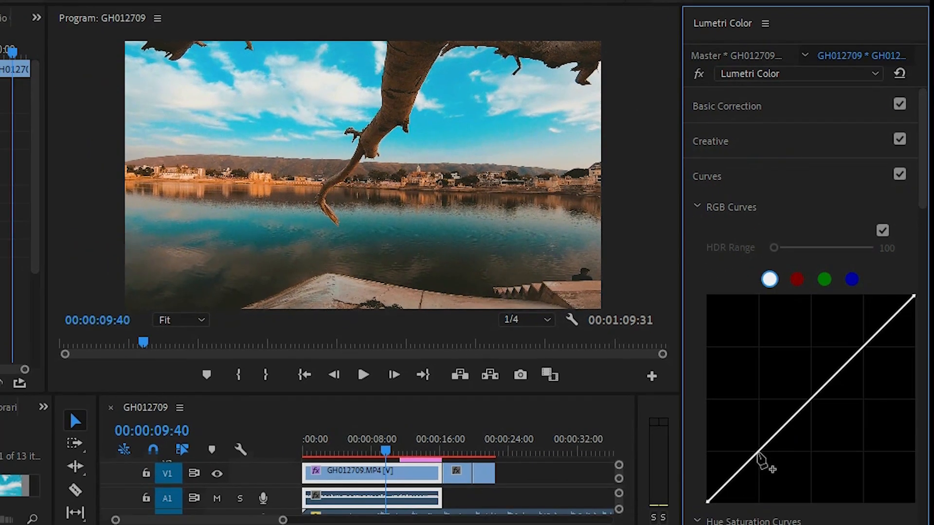
{"action": "left_click_drag", "start_coordinate": [760, 457], "coordinate": [763, 462]}
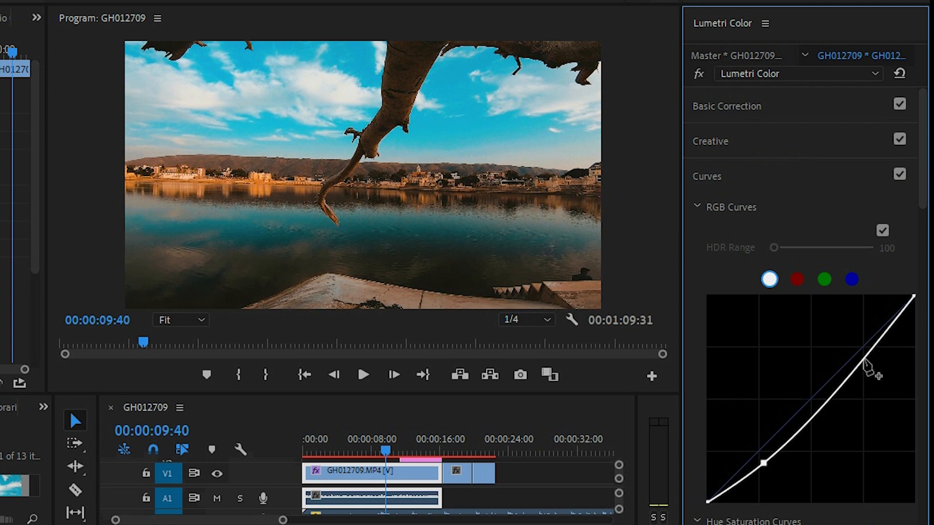
{"action": "left_click_drag", "start_coordinate": [862, 361], "coordinate": [860, 348]}
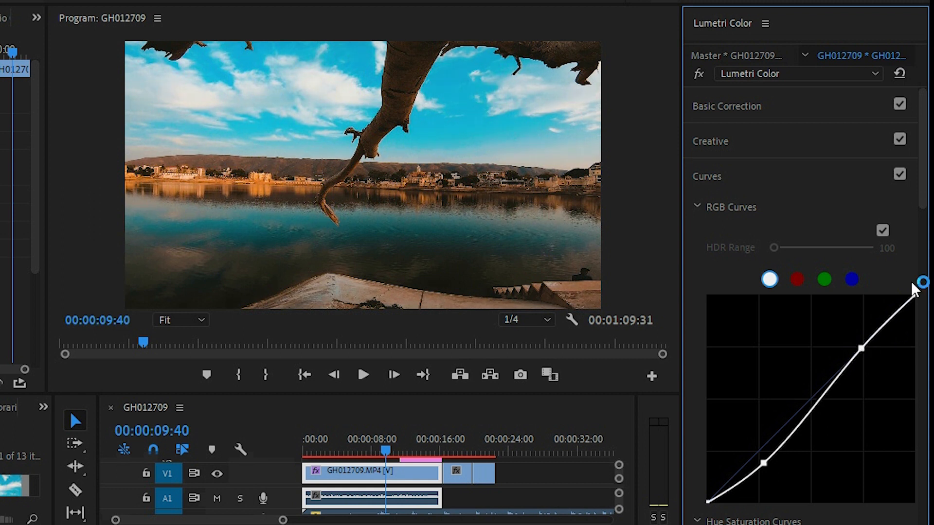
{"action": "scroll", "coordinate": [925, 204], "scroll_direction": "down", "scroll_amount": 5}
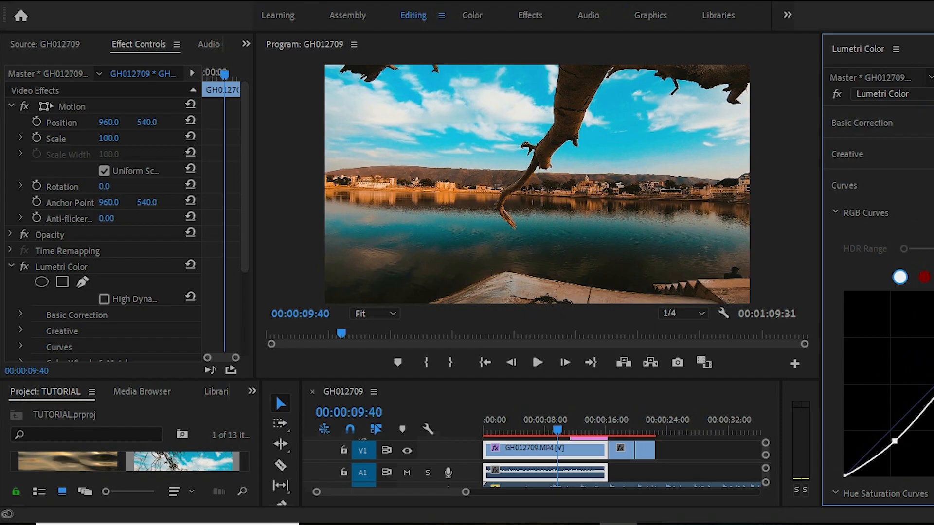
- Move the playhead to the first clip's cut at 00:00:16:09 and display the Dissolve video transitions in Effects
{"action": "left_click_drag", "start_coordinate": [558, 431], "coordinate": [586, 434]}
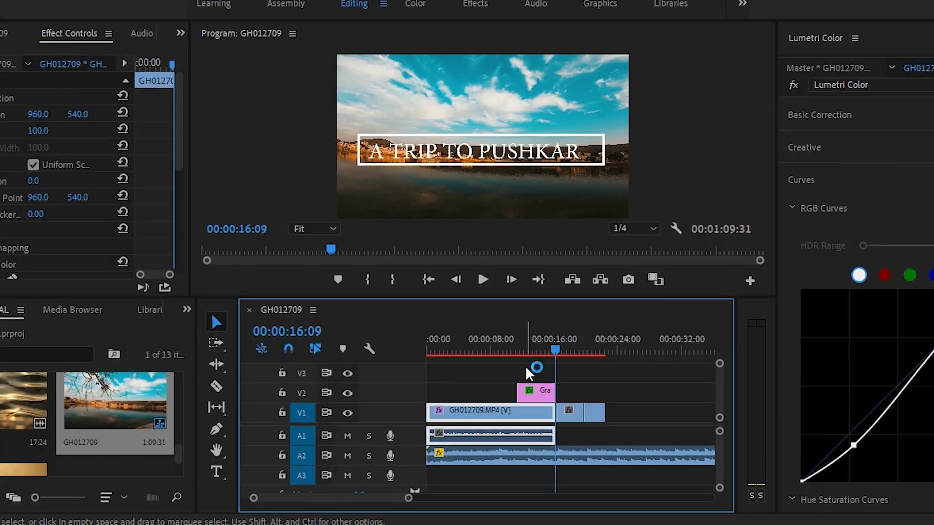
{"action": "left_click", "coordinate": [187, 309]}
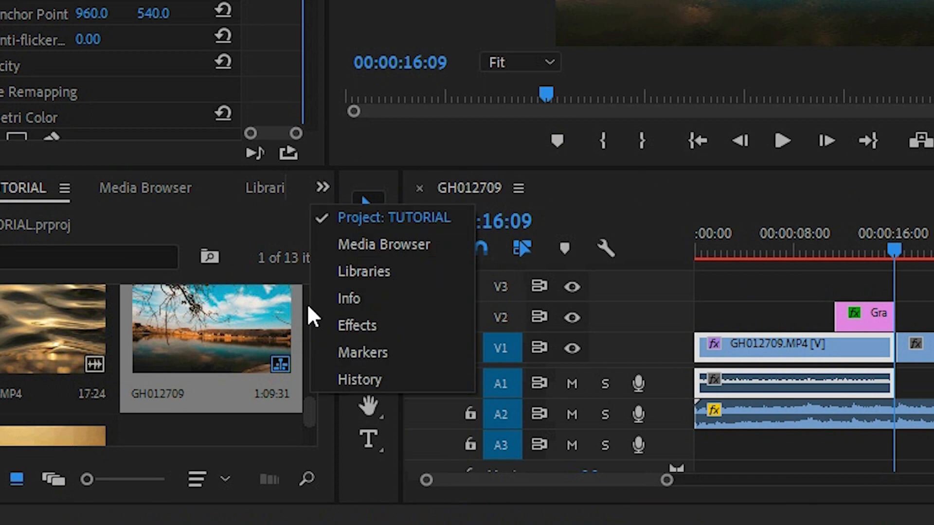
{"action": "left_click", "coordinate": [389, 334]}
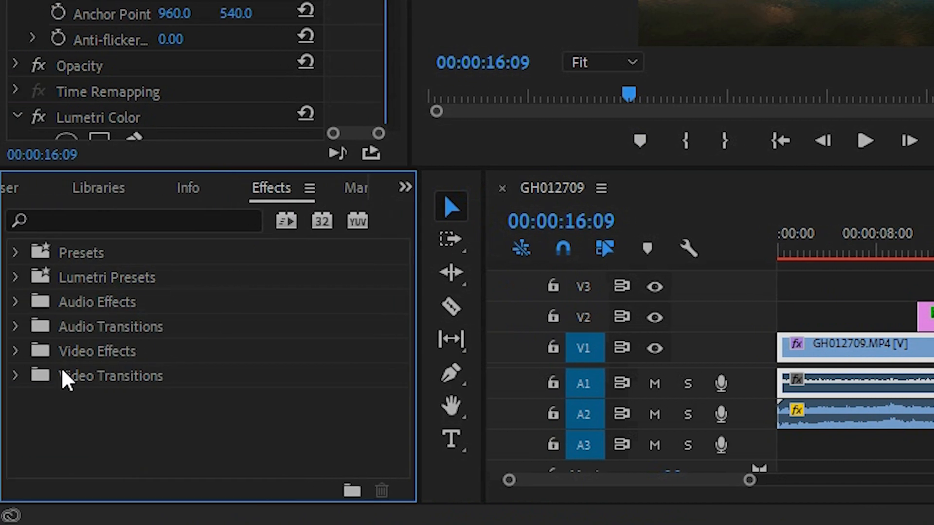
{"action": "left_click", "coordinate": [17, 377]}
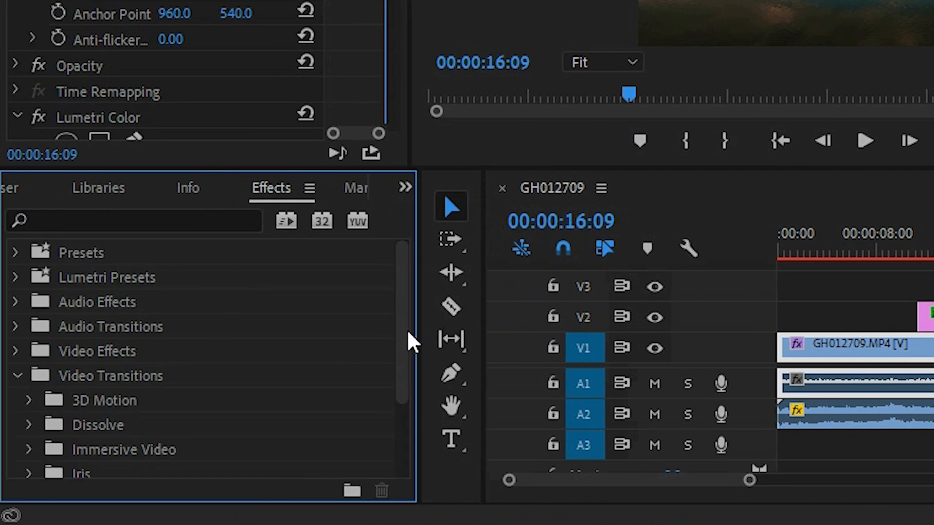
{"action": "left_click_drag", "start_coordinate": [403, 329], "coordinate": [407, 396]}
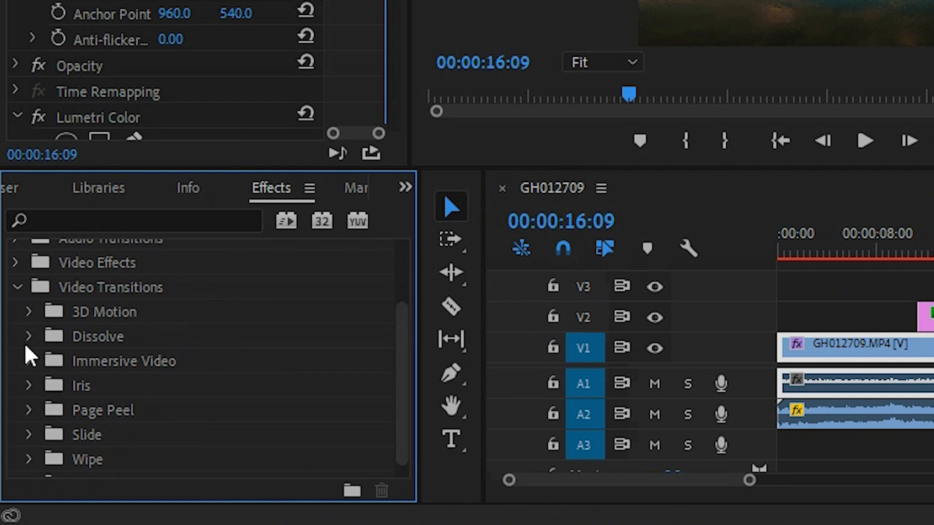
{"action": "left_click", "coordinate": [29, 339]}
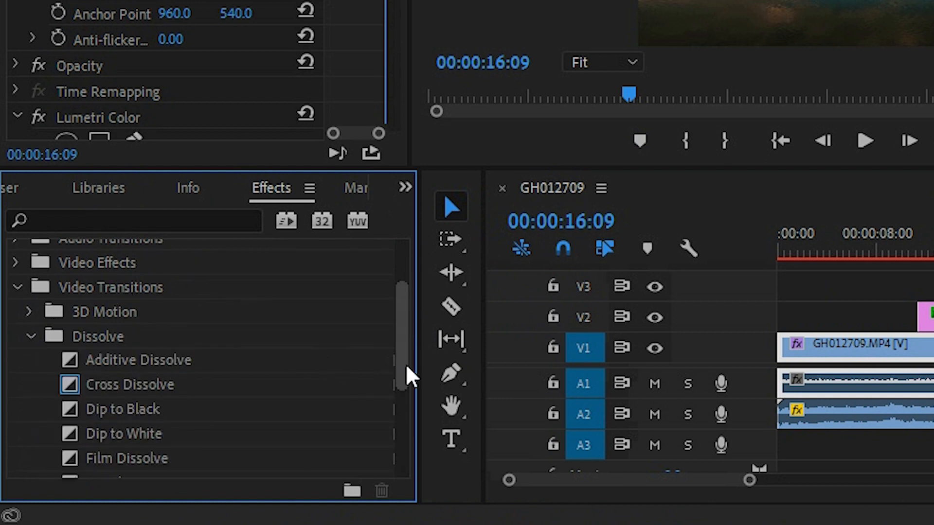
- Set Cross Dissolve as the default video transition
{"action": "left_click_drag", "start_coordinate": [409, 377], "coordinate": [406, 400]}
{"action": "right_click", "coordinate": [270, 323]}
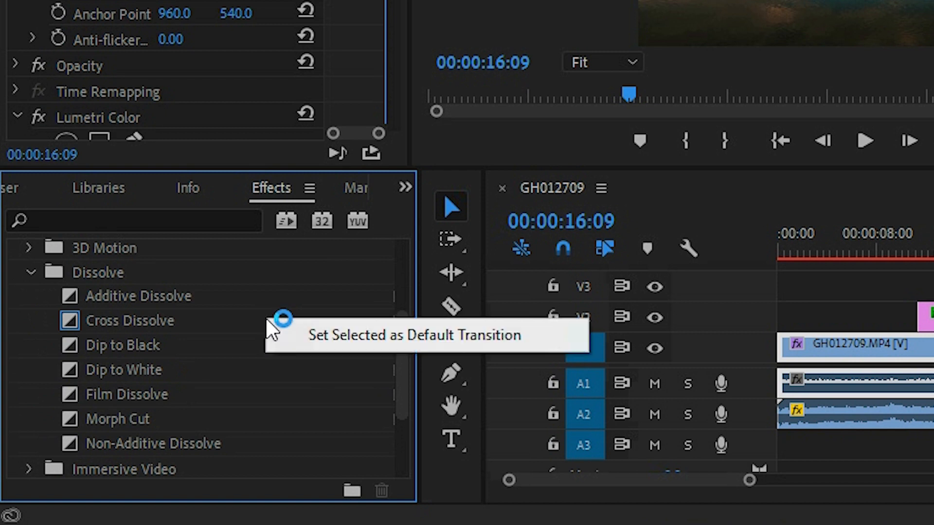
{"action": "right_click", "coordinate": [254, 321]}
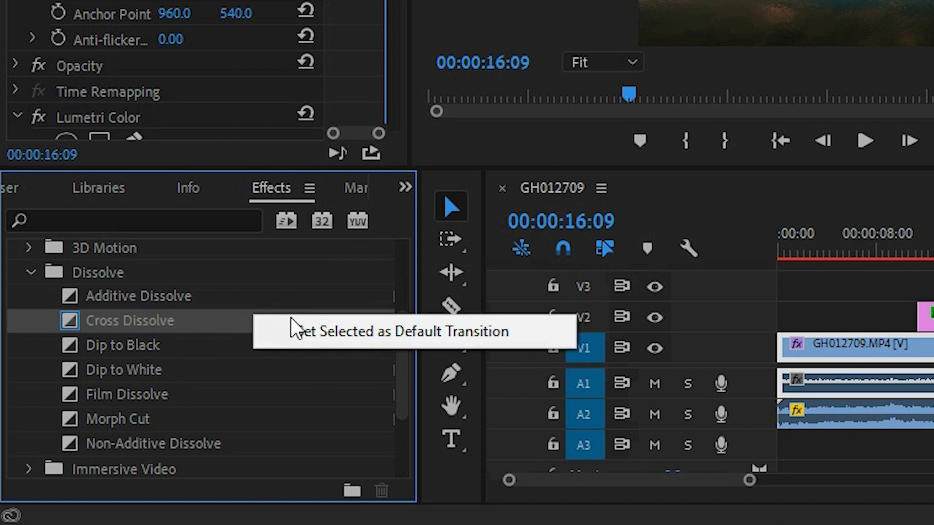
{"action": "left_click", "coordinate": [313, 333]}
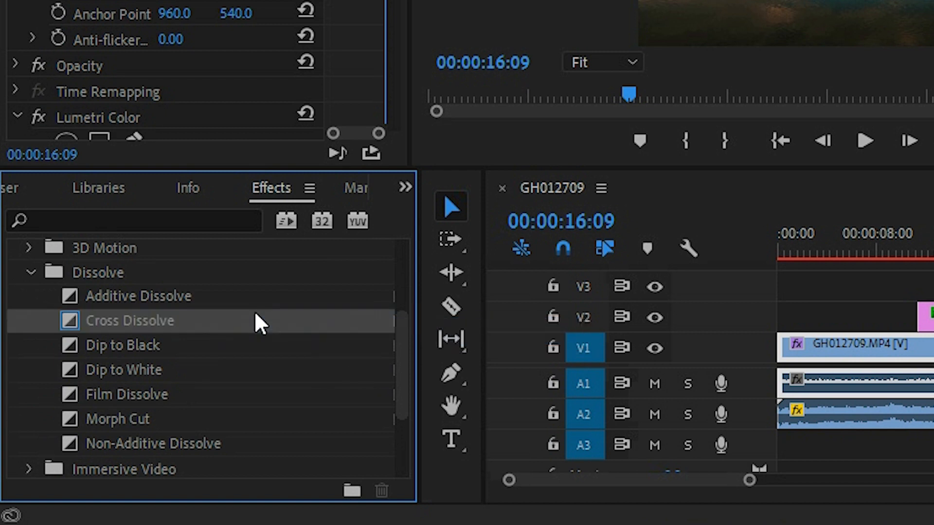
- Apply Cross Dissolve at the V1 cut between GH012709.MP4 and MVI_4730.MP4
{"action": "left_click_drag", "start_coordinate": [255, 320], "coordinate": [357, 333]}
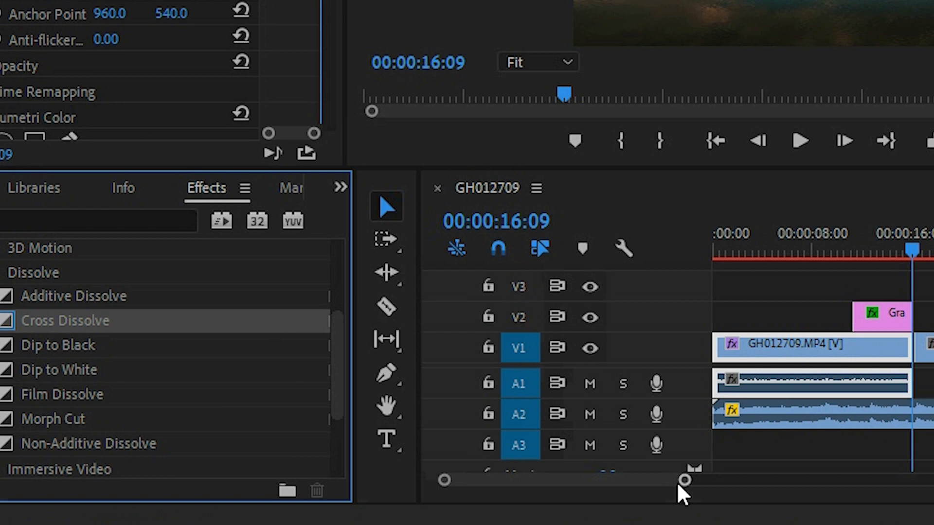
{"action": "left_click_drag", "start_coordinate": [684, 480], "coordinate": [596, 480]}
{"action": "left_click_drag", "start_coordinate": [485, 479], "coordinate": [492, 479]}
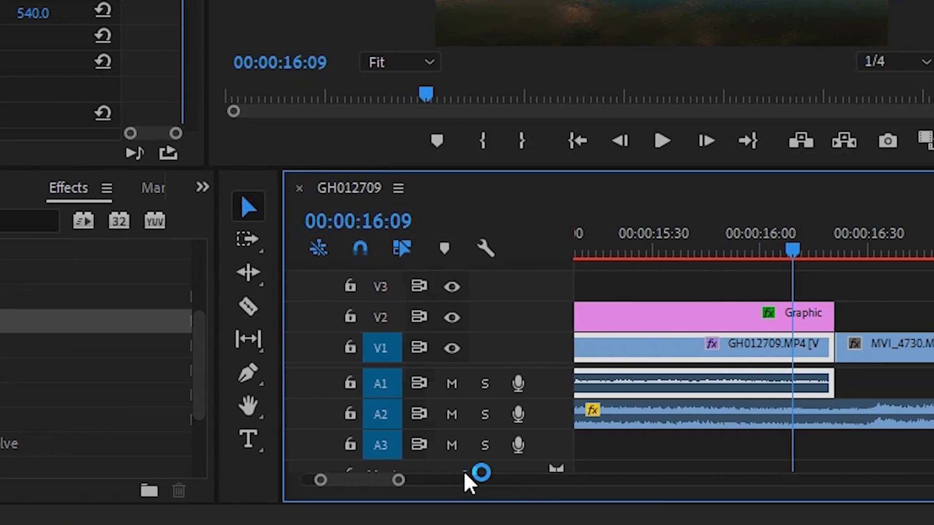
{"action": "left_click_drag", "start_coordinate": [68, 328], "coordinate": [756, 348]}
{"action": "left_click_drag", "start_coordinate": [647, 352], "coordinate": [650, 358]}
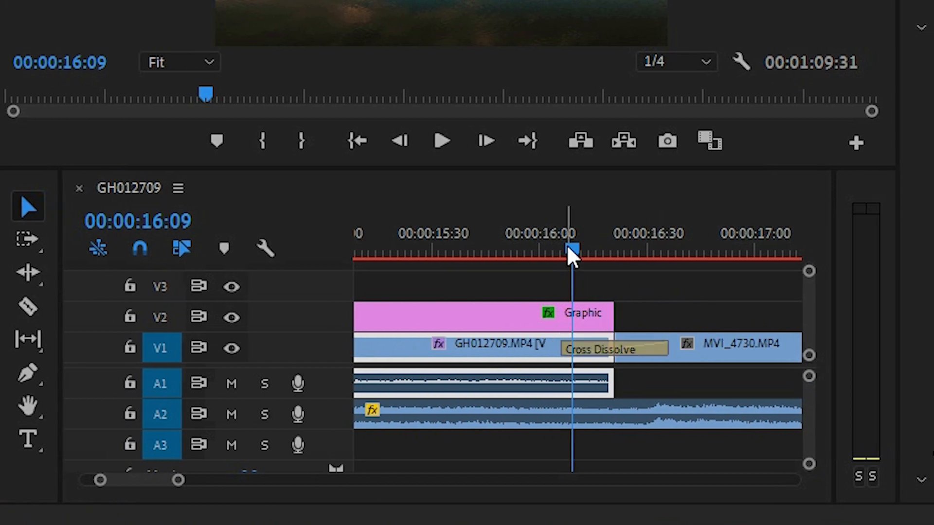
- Examine the V1 Cross Dissolve frame by frame, moving forward from 00:00:16:09 past the end of the transition
{"action": "left_click", "coordinate": [569, 249]}
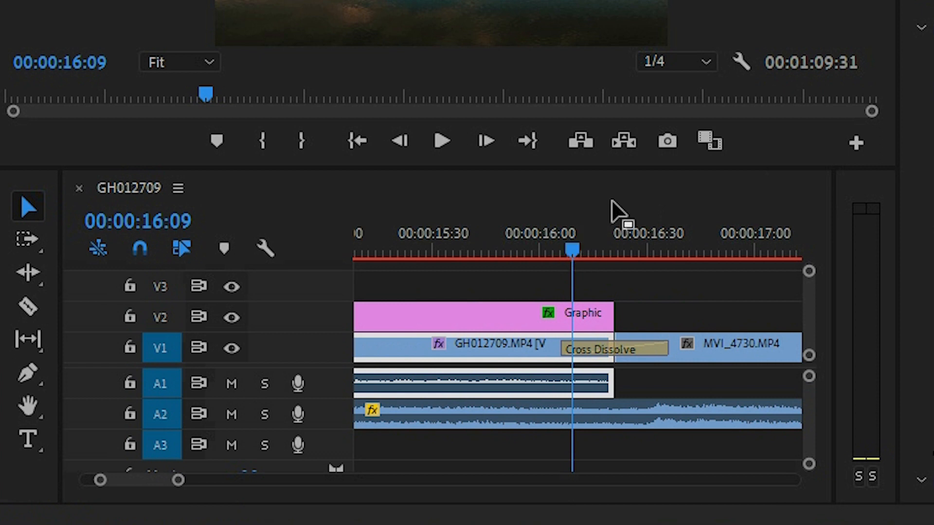
{"action": "key", "text": "Right"}
{"action": "key", "text": "Right"}
{"action": "key", "text": "Right"}
{"action": "key", "text": "Right"}
{"action": "key", "text": "Right"}
{"action": "key", "text": "Right"}
{"action": "key", "text": "Right"}
{"action": "key", "text": "Right"}
{"action": "key", "text": "Right"}
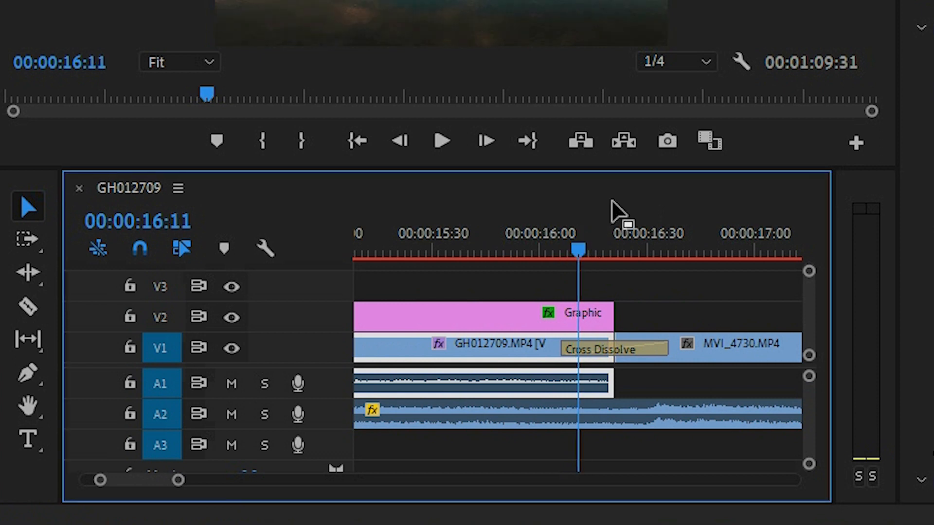
{"action": "key", "text": "Right"}
{"action": "key", "text": "Right"}
{"action": "key", "text": "Right"}
{"action": "key", "text": "Right"}
{"action": "key", "text": "Right"}
{"action": "key", "text": "Right"}
{"action": "key", "text": "Right"}
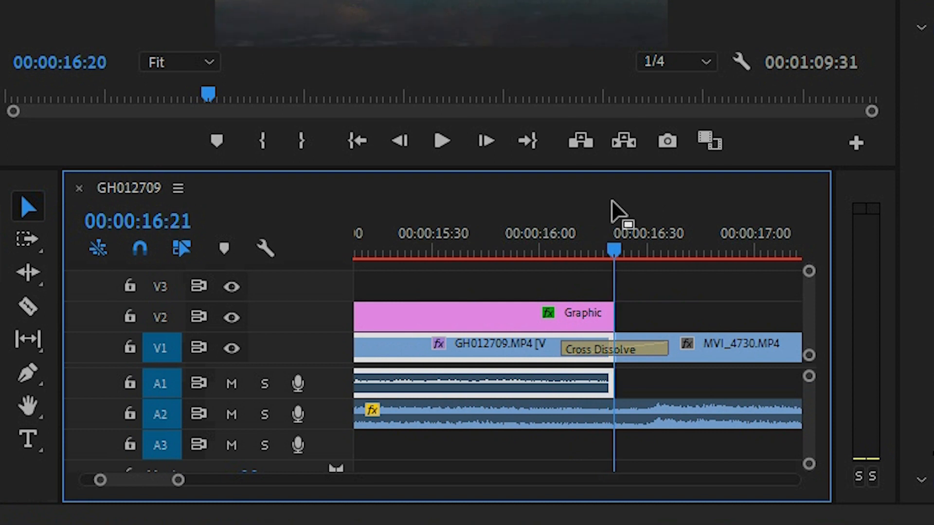
{"action": "key", "text": "Right"}
{"action": "key", "text": "Right"}
{"action": "key", "text": "Right"}
{"action": "key", "text": "Right"}
{"action": "key", "text": "Right"}
{"action": "key", "text": "Right"}
{"action": "key", "text": "Right"}
{"action": "key", "text": "Right"}
{"action": "key", "text": "Right"}
{"action": "key", "text": "Right"}
{"action": "key", "text": "Right"}
{"action": "key", "text": "Right"}
{"action": "key", "text": "Right"}
{"action": "key", "text": "Right"}
{"action": "key", "text": "Right"}
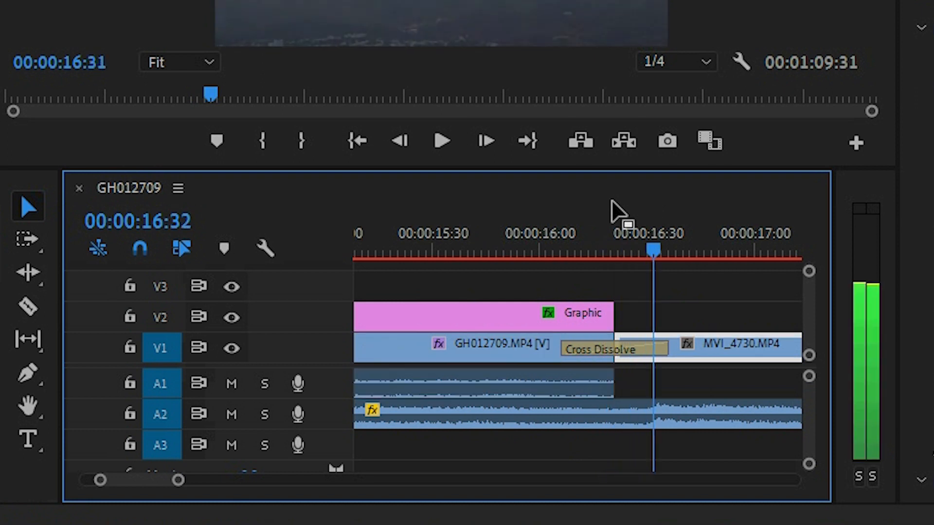
{"action": "key", "text": "Right"}
{"action": "key", "text": "Right"}
{"action": "key", "text": "Right"}
{"action": "key", "text": "Right"}
{"action": "key", "text": "Right"}
{"action": "key", "text": "Right"}
{"action": "key", "text": "Right"}
{"action": "key", "text": "Right"}
{"action": "key", "text": "Right"}
{"action": "key", "text": "Right"}
{"action": "key", "text": "Right"}
{"action": "key", "text": "Right"}
{"action": "key", "text": "Right"}
{"action": "key", "text": "Right"}
{"action": "key", "text": "Right"}
{"action": "key", "text": "Right"}
{"action": "key", "text": "Right"}
{"action": "key", "text": "Right"}
{"action": "key", "text": "Right"}
{"action": "key", "text": "Right"}
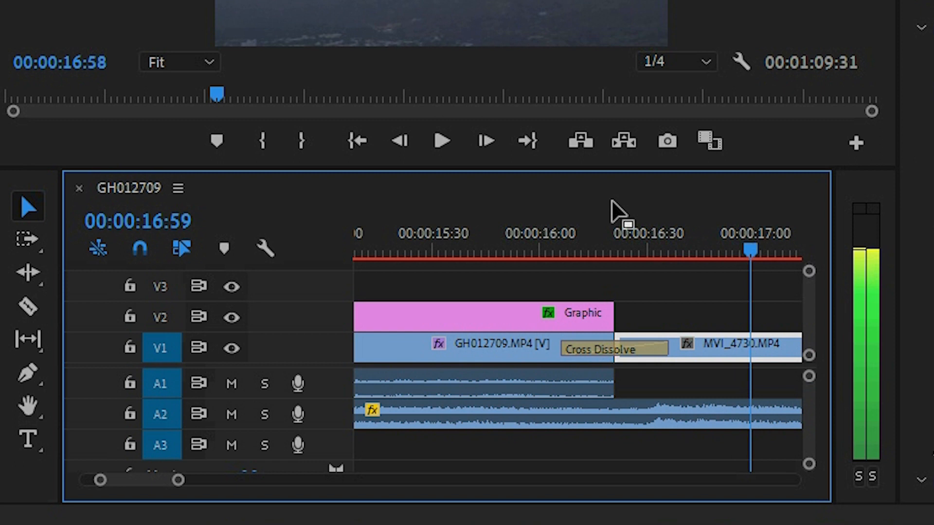
- Step the playhead back frame by frame through the V1 Cross Dissolve to check the blend between both clips and the title
{"action": "key", "text": "Left"}
{"action": "key", "text": "Left"}
{"action": "key", "text": "Left"}
{"action": "key", "text": "Left"}
{"action": "key", "text": "Left"}
{"action": "key", "text": "Left"}
{"action": "key", "text": "Left"}
{"action": "key", "text": "Left"}
{"action": "key", "text": "Left"}
{"action": "key", "text": "Left"}
{"action": "key", "text": "Left"}
{"action": "key", "text": "Left"}
{"action": "key", "text": "Left"}
{"action": "key", "text": "Left"}
{"action": "key", "text": "Left"}
{"action": "key", "text": "Left"}
{"action": "key", "text": "Left"}
{"action": "key", "text": "Left"}
{"action": "key", "text": "Left"}
{"action": "key", "text": "Left"}
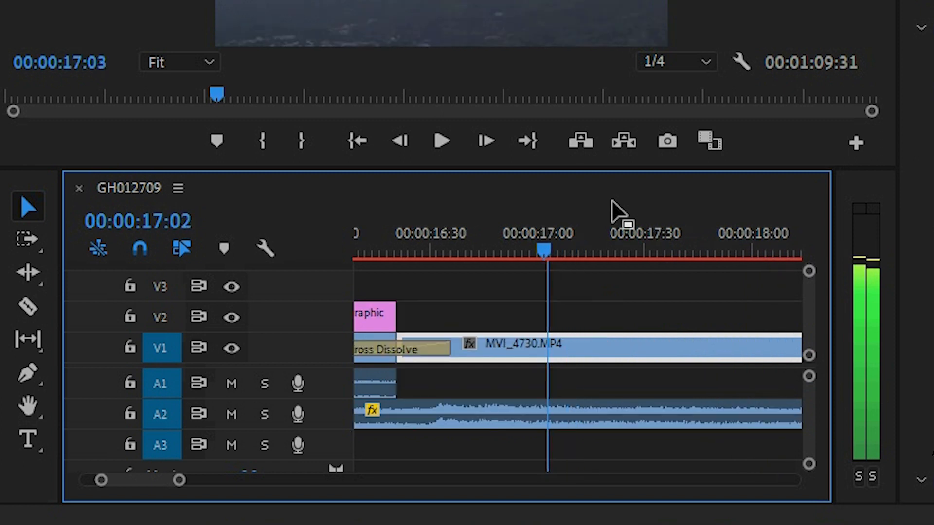
{"action": "key", "text": "Left"}
{"action": "key", "text": "Left"}
{"action": "key", "text": "Left"}
{"action": "key", "text": "Left"}
{"action": "key", "text": "Left"}
{"action": "key", "text": "Left"}
{"action": "key", "text": "Left"}
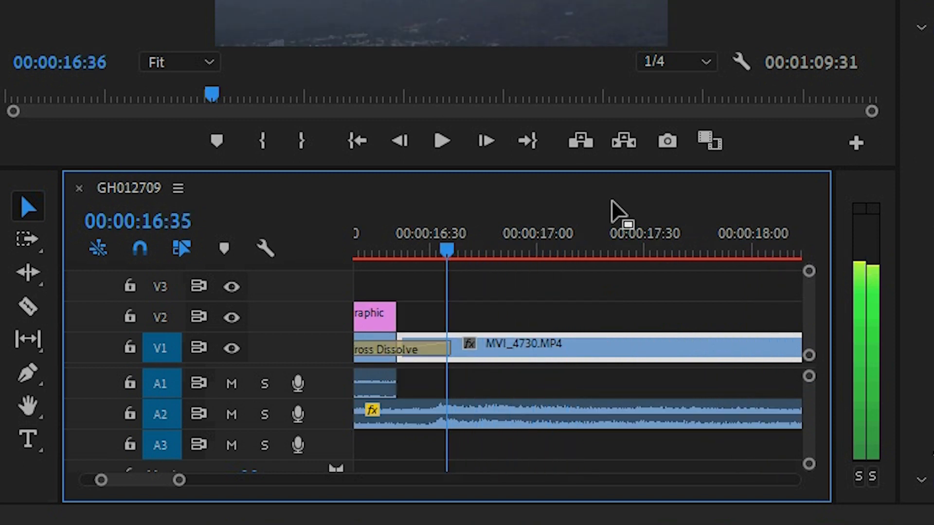
{"action": "key", "text": "Left"}
{"action": "key", "text": "Left"}
{"action": "key", "text": "Left"}
{"action": "key", "text": "Left"}
{"action": "key", "text": "Left"}
{"action": "key", "text": "Left"}
{"action": "key", "text": "Left"}
{"action": "key", "text": "Left"}
{"action": "key", "text": "Left"}
{"action": "key", "text": "Left"}
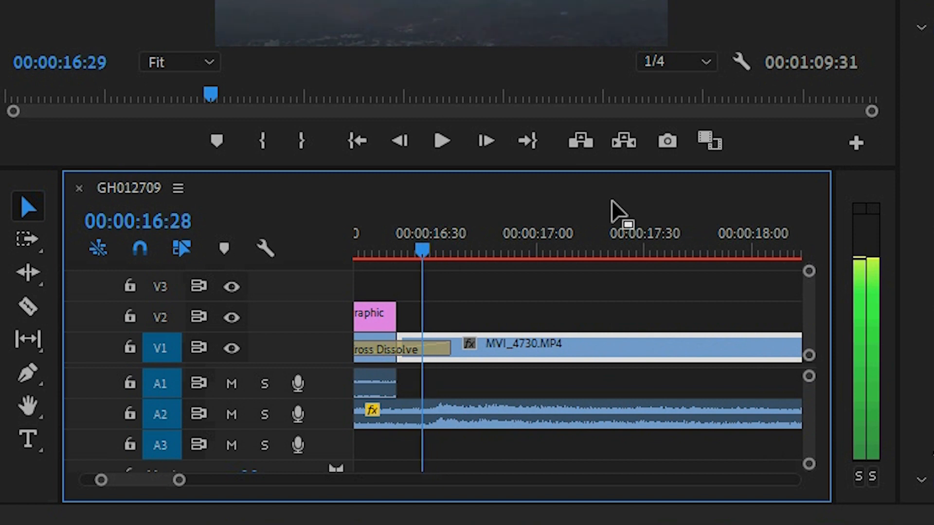
{"action": "key", "text": "Left"}
{"action": "key", "text": "Left"}
{"action": "key", "text": "Left"}
{"action": "key", "text": "Left"}
{"action": "key", "text": "Left"}
{"action": "key", "text": "Left"}
{"action": "key", "text": "Left"}
{"action": "key", "text": "Left"}
{"action": "key", "text": "Left"}
{"action": "key", "text": "Left"}
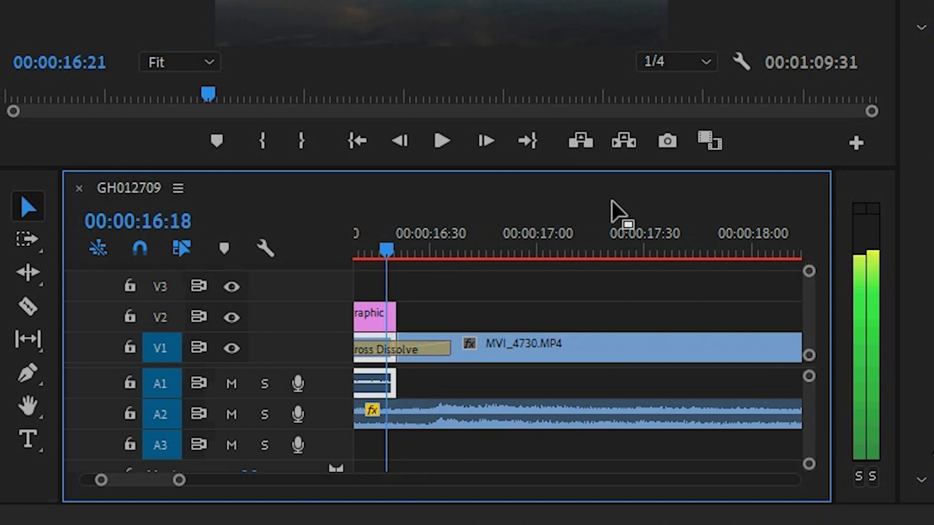
{"action": "key", "text": "Left"}
{"action": "key", "text": "Left"}
{"action": "key", "text": "Left"}
{"action": "key", "text": "Left"}
{"action": "key", "text": "Left"}
{"action": "key", "text": "Left"}
{"action": "key", "text": "Left"}
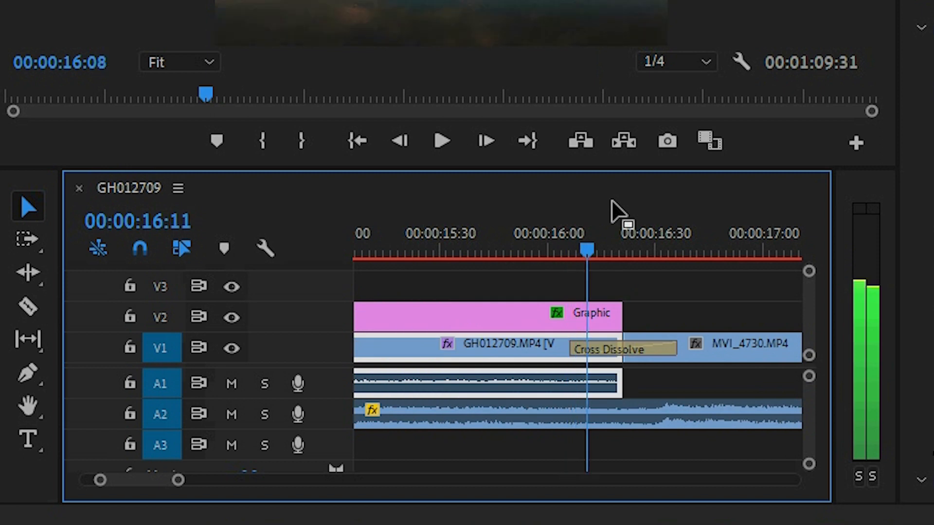
{"action": "key", "text": "Right"}
{"action": "key", "text": "Right"}
{"action": "key", "text": "Right"}
{"action": "key", "text": "Left"}
{"action": "key", "text": "Left"}
{"action": "key", "text": "Left"}
{"action": "key", "text": "Left"}
{"action": "key", "text": "Left"}
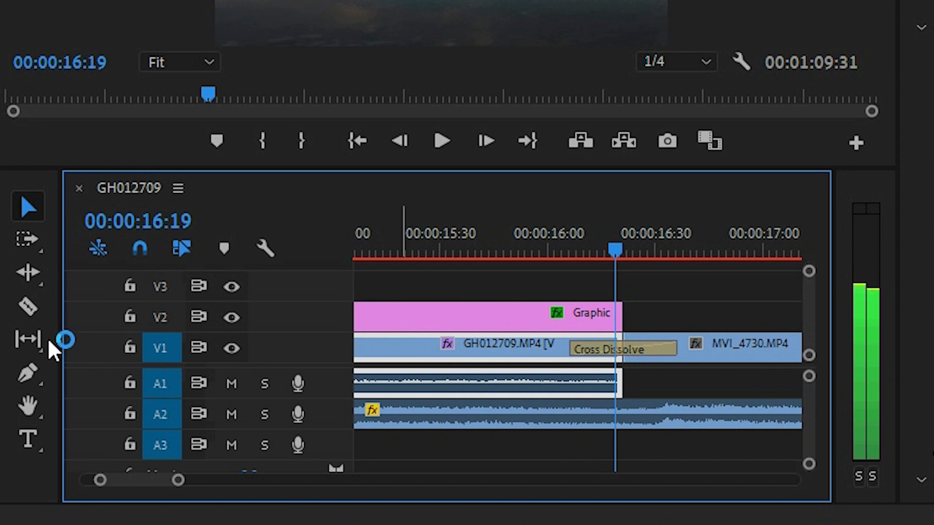
- Apply Cross Dissolve to the end of the title graphic on V2
{"action": "left_click_drag", "start_coordinate": [729, 313], "coordinate": [615, 319]}
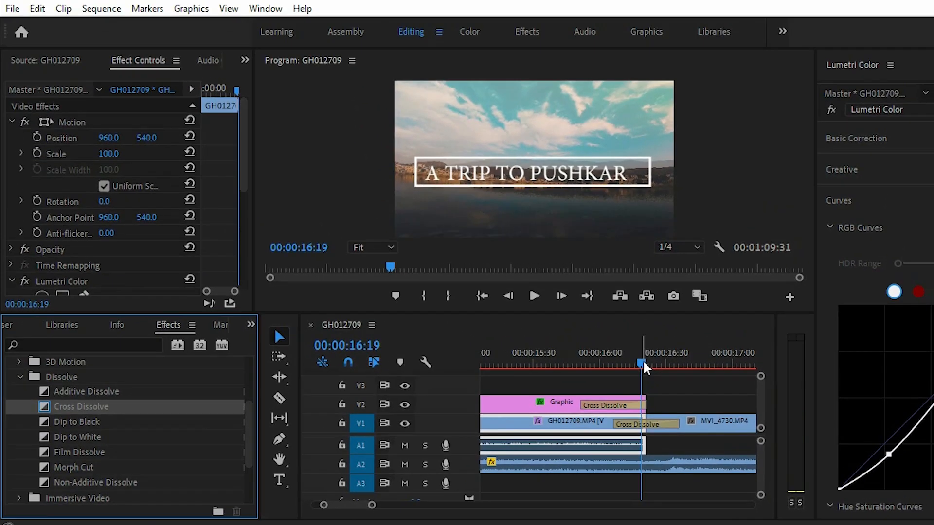
- Examine the title graphic's Cross Dissolve on V2 frame by frame, from 00:00:15:50 until just past the end of the title
{"action": "left_click_drag", "start_coordinate": [646, 368], "coordinate": [577, 371]}
{"action": "key", "text": "Right"}
{"action": "key", "text": "Right"}
{"action": "key", "text": "Right"}
{"action": "key", "text": "Right"}
{"action": "key", "text": "Right"}
{"action": "key", "text": "Right"}
{"action": "key", "text": "Right"}
{"action": "key", "text": "Right"}
{"action": "key", "text": "Right"}
{"action": "key", "text": "Right"}
{"action": "key", "text": "Right"}
{"action": "key", "text": "Right"}
{"action": "key", "text": "Right"}
{"action": "key", "text": "Right"}
{"action": "key", "text": "Right"}
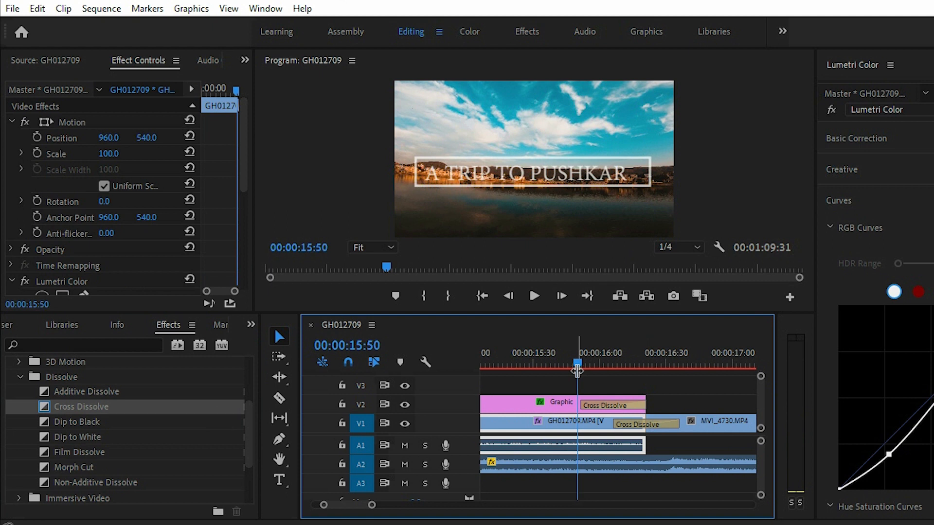
{"action": "key", "text": "Right"}
{"action": "key", "text": "Right"}
{"action": "key", "text": "Right"}
{"action": "key", "text": "Right"}
{"action": "key", "text": "Right"}
{"action": "key", "text": "Right"}
{"action": "key", "text": "Right"}
{"action": "key", "text": "Right"}
{"action": "key", "text": "Right"}
{"action": "key", "text": "Right"}
{"action": "key", "text": "Right"}
{"action": "key", "text": "Right"}
{"action": "key", "text": "Right"}
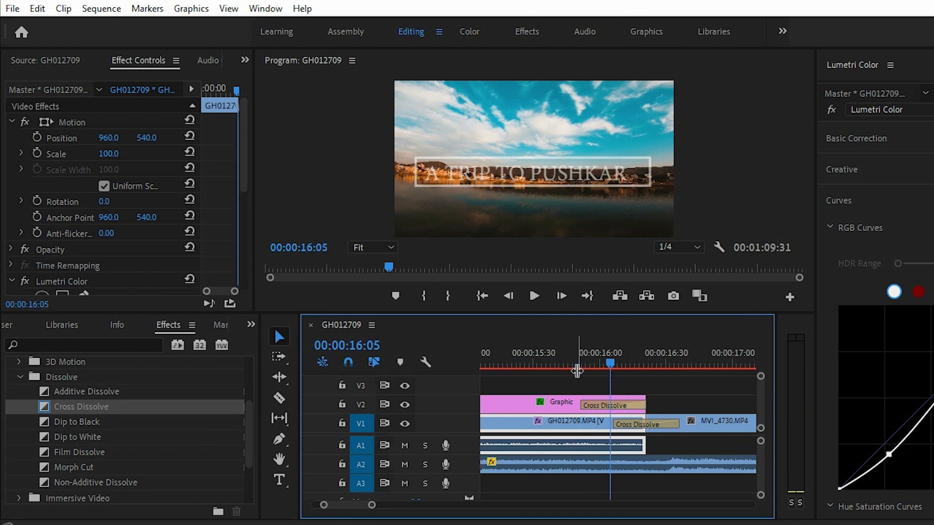
{"action": "key", "text": "Right"}
{"action": "key", "text": "Right"}
{"action": "key", "text": "Right"}
{"action": "key", "text": "Right"}
{"action": "key", "text": "Right"}
{"action": "key", "text": "Right"}
{"action": "key", "text": "Right"}
{"action": "key", "text": "Right"}
{"action": "key", "text": "Right"}
{"action": "key", "text": "Right"}
{"action": "key", "text": "Right"}
{"action": "key", "text": "Right"}
{"action": "key", "text": "Right"}
{"action": "key", "text": "Right"}
{"action": "key", "text": "Right"}
{"action": "key", "text": "Right"}
{"action": "key", "text": "Right"}
{"action": "key", "text": "Right"}
{"action": "key", "text": "Right"}
{"action": "key", "text": "Right"}
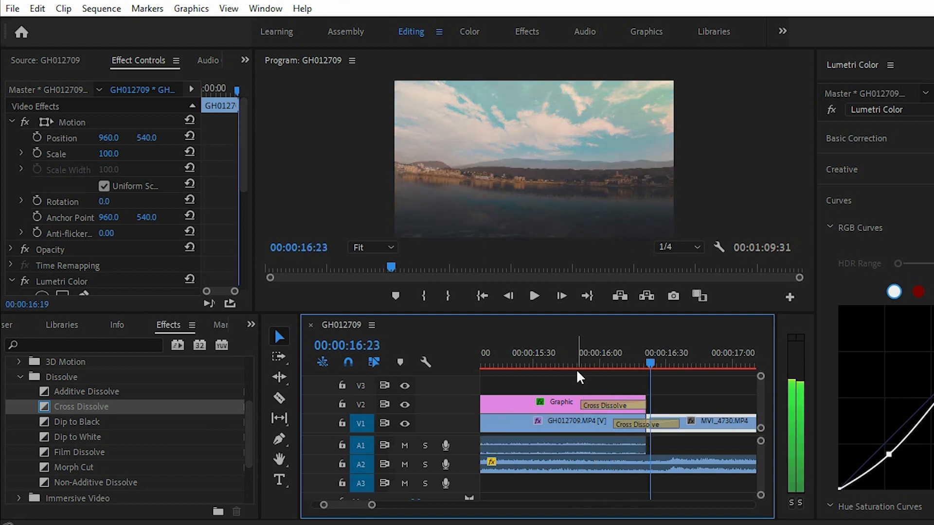
- Review the rest of the V1 Cross Dissolve and the MVI_4730.MP4 clip, advancing past the following cut to 00:00:20:03
{"action": "key", "text": "Right"}
{"action": "key", "text": "Right"}
{"action": "key", "text": "Right"}
{"action": "key", "text": "Right"}
{"action": "key", "text": "Right"}
{"action": "key", "text": "Right"}
{"action": "key", "text": "Right"}
{"action": "key", "text": "Right"}
{"action": "key", "text": "Right"}
{"action": "key", "text": "Right"}
{"action": "key", "text": "Right"}
{"action": "key", "text": "Right"}
{"action": "key", "text": "Right"}
{"action": "key", "text": "Right"}
{"action": "key", "text": "Right"}
{"action": "key", "text": "Right"}
{"action": "key", "text": "Right"}
{"action": "key", "text": "Right"}
{"action": "key", "text": "Right"}
{"action": "key", "text": "Right"}
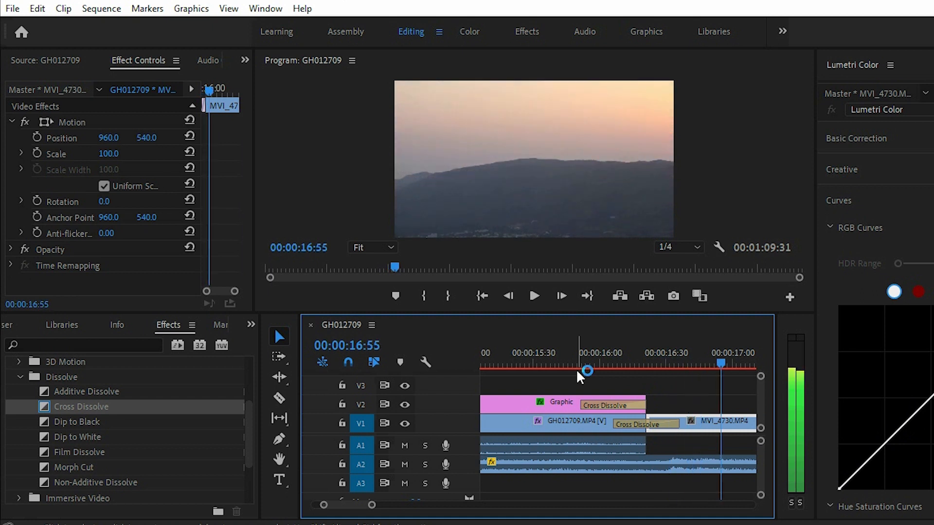
{"action": "key", "text": "Right"}
{"action": "key", "text": "Right"}
{"action": "key", "text": "Right"}
{"action": "key", "text": "Right"}
{"action": "key", "text": "Right"}
{"action": "key", "text": "Right"}
{"action": "key", "text": "Right"}
{"action": "key", "text": "Right"}
{"action": "key", "text": "Right"}
{"action": "key", "text": "Right"}
{"action": "key", "text": "Right"}
{"action": "key", "text": "Right"}
{"action": "key", "text": "Right"}
{"action": "key", "text": "Right"}
{"action": "key", "text": "Right"}
{"action": "key", "text": "Right"}
{"action": "key", "text": "Right"}
{"action": "key", "text": "Right"}
{"action": "key", "text": "Right"}
{"action": "key", "text": "Right"}
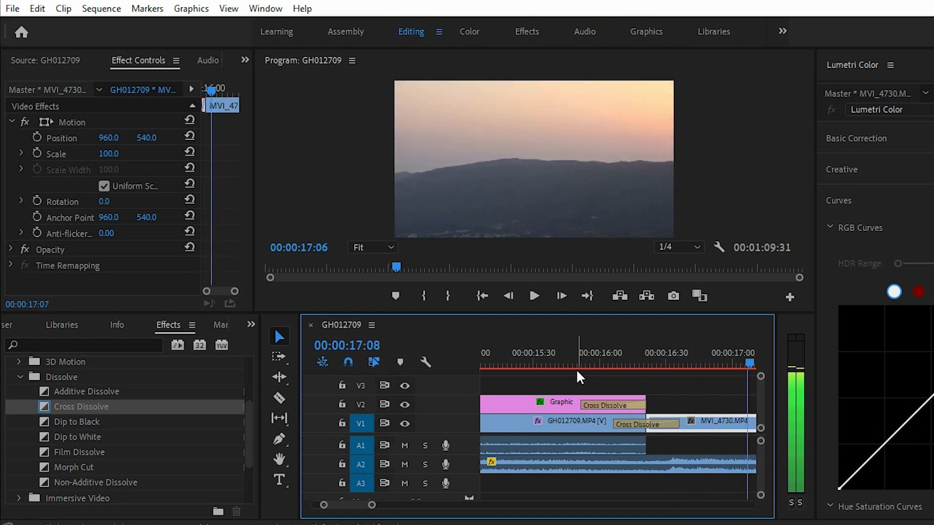
{"action": "key", "text": "Right"}
{"action": "key", "text": "Right"}
{"action": "key", "text": "Right"}
{"action": "key", "text": "Right"}
{"action": "key", "text": "Right"}
{"action": "key", "text": "Right"}
{"action": "key", "text": "Right"}
{"action": "key", "text": "Right"}
{"action": "key", "text": "Right"}
{"action": "key", "text": "Right"}
{"action": "key", "text": "Right"}
{"action": "key", "text": "Right"}
{"action": "key", "text": "Right"}
{"action": "key", "text": "Right"}
{"action": "key", "text": "Right"}
{"action": "key", "text": "Right"}
{"action": "key", "text": "Right"}
{"action": "key", "text": "Right"}
{"action": "key", "text": "Right"}
{"action": "key", "text": "Right"}
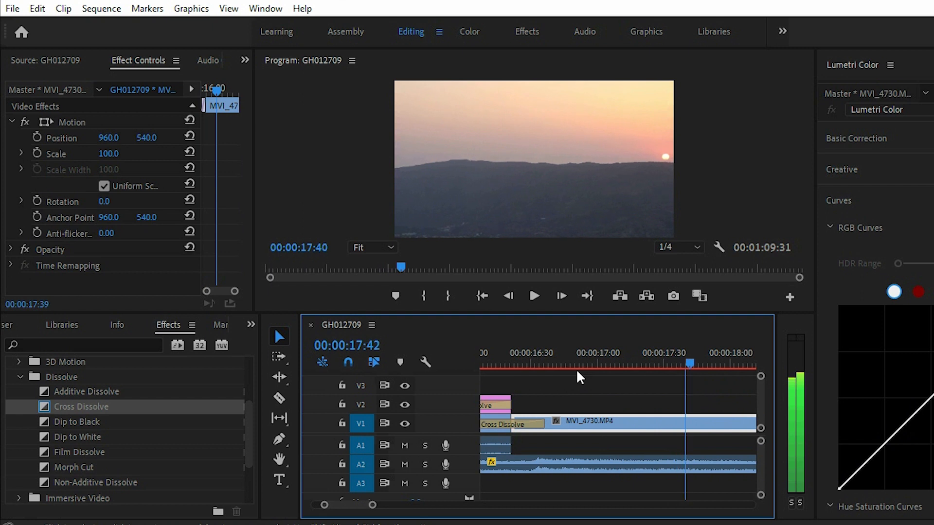
{"action": "key", "text": "Right"}
{"action": "key", "text": "Right"}
{"action": "key", "text": "Right"}
{"action": "key", "text": "Right"}
{"action": "key", "text": "Right"}
{"action": "key", "text": "Right"}
{"action": "key", "text": "Right"}
{"action": "key", "text": "Right"}
{"action": "key", "text": "Right"}
{"action": "key", "text": "Right"}
{"action": "key", "text": "Right"}
{"action": "key", "text": "Right"}
{"action": "key", "text": "Right"}
{"action": "key", "text": "Right"}
{"action": "key", "text": "Right"}
{"action": "key", "text": "Right"}
{"action": "key", "text": "Right"}
{"action": "key", "text": "Right"}
{"action": "key", "text": "Right"}
{"action": "key", "text": "Right"}
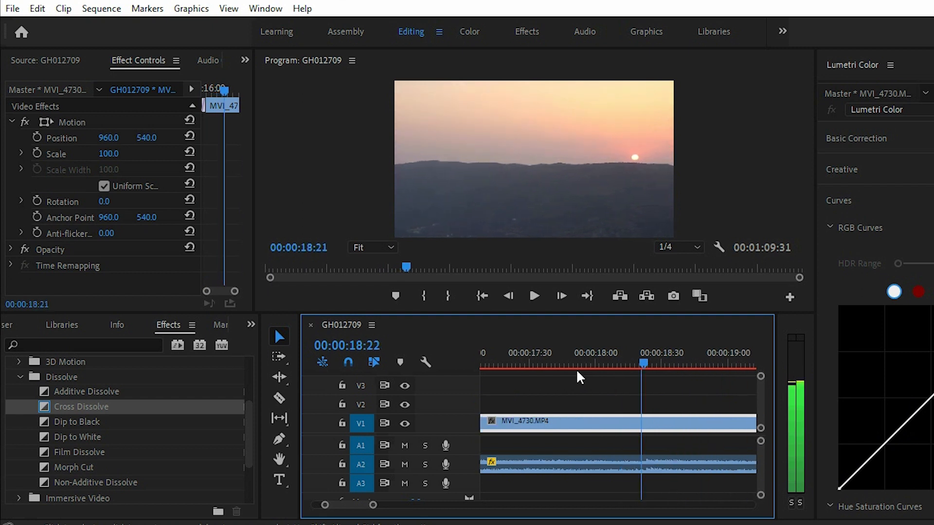
{"action": "key", "text": "Right"}
{"action": "key", "text": "Right"}
{"action": "key", "text": "Right"}
{"action": "key", "text": "Right"}
{"action": "key", "text": "Right"}
{"action": "key", "text": "Right"}
{"action": "key", "text": "Right"}
{"action": "key", "text": "Right"}
{"action": "key", "text": "Right"}
{"action": "key", "text": "Right"}
{"action": "key", "text": "Right"}
{"action": "key", "text": "Right"}
{"action": "key", "text": "Right"}
{"action": "key", "text": "Right"}
{"action": "key", "text": "Right"}
{"action": "key", "text": "Right"}
{"action": "key", "text": "Right"}
{"action": "key", "text": "Right"}
{"action": "key", "text": "Right"}
{"action": "key", "text": "Right"}
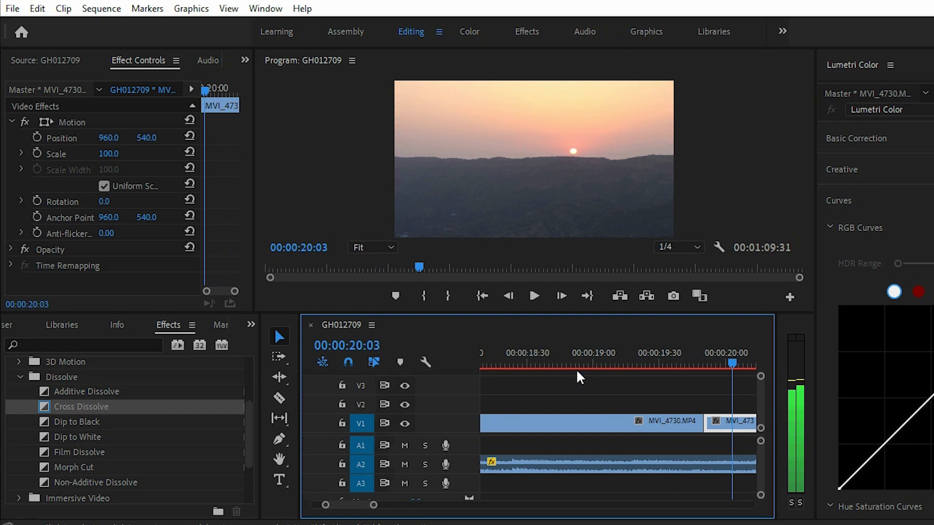
- Apply Film Dissolve at the V1 cut after MVI_4730.MP4, just before 00:00:20:00, and move the playhead to the next edit point at 00:00:22:32
{"action": "left_click_drag", "start_coordinate": [142, 452], "coordinate": [716, 430]}
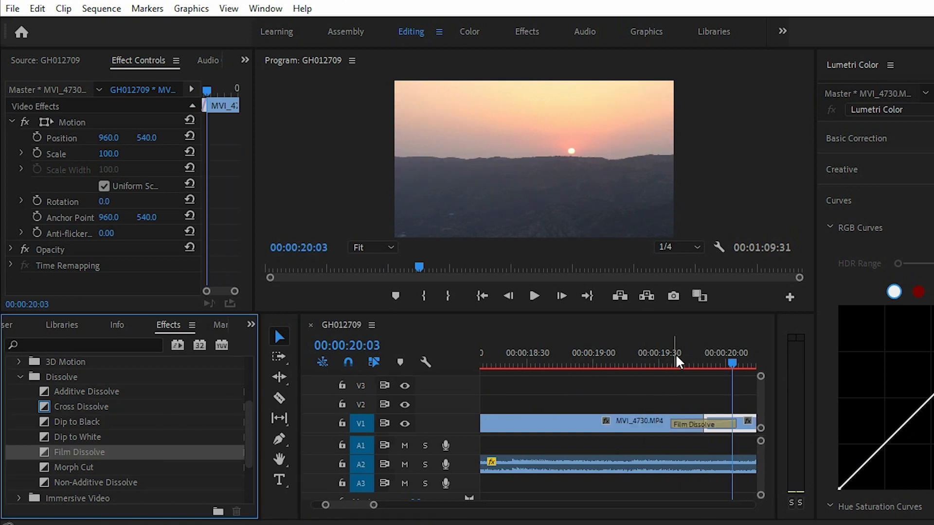
{"action": "left_click_drag", "start_coordinate": [733, 362], "coordinate": [726, 366]}
{"action": "key", "text": "Down"}
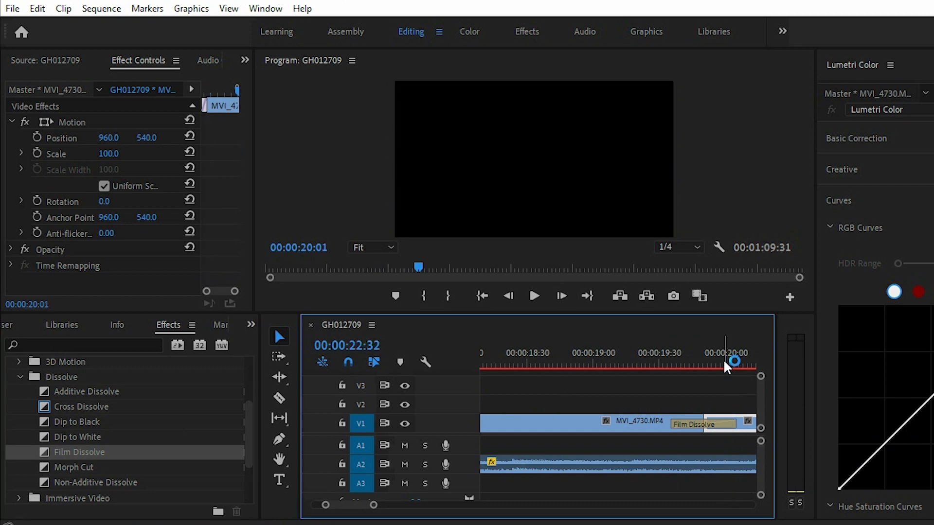
- Examine the V1 Film Dissolve in reverse, moving the playhead back from 00:00:22:32 into the transition at 00:00:19:59
{"action": "key", "text": "Left"}
{"action": "key", "text": "Left"}
{"action": "key", "text": "Left"}
{"action": "key", "text": "Left"}
{"action": "key", "text": "Left"}
{"action": "key", "text": "Left"}
{"action": "key", "text": "Left"}
{"action": "key", "text": "Left"}
{"action": "key", "text": "Left"}
{"action": "key", "text": "Left"}
{"action": "key", "text": "Left"}
{"action": "key", "text": "Left"}
{"action": "key", "text": "j"}
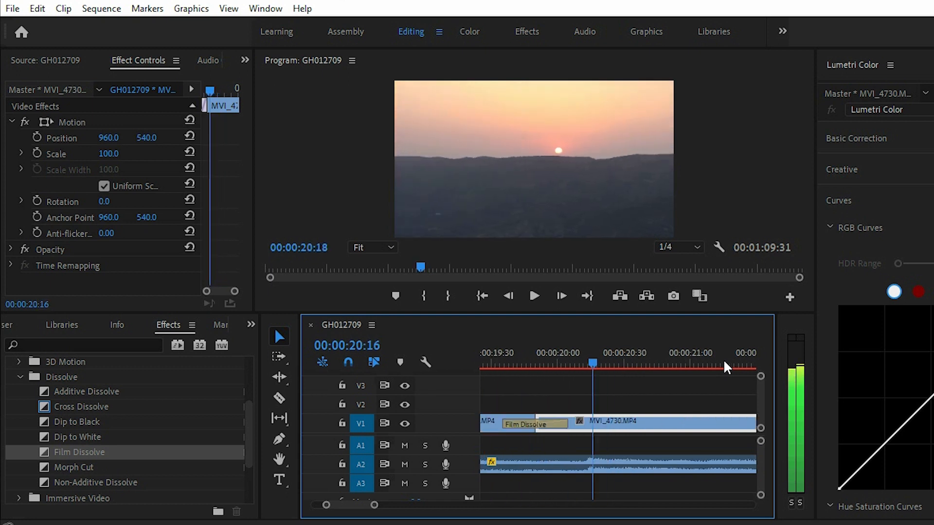
{"action": "key", "text": "Left"}
{"action": "key", "text": "Left"}
{"action": "key", "text": "Left"}
{"action": "key", "text": "Left"}
{"action": "key", "text": "Left"}
{"action": "key", "text": "Left"}
{"action": "key", "text": "Left"}
{"action": "key", "text": "Left"}
{"action": "key", "text": "Left"}
{"action": "key", "text": "Left"}
{"action": "key", "text": "Left"}
{"action": "key", "text": "Left"}
{"action": "key", "text": "Left"}
{"action": "key", "text": "Left"}
{"action": "key", "text": "Left"}
{"action": "key", "text": "Left"}
{"action": "key", "text": "Left"}
{"action": "key", "text": "Left"}
{"action": "key", "text": "Left"}
{"action": "key", "text": "Left"}
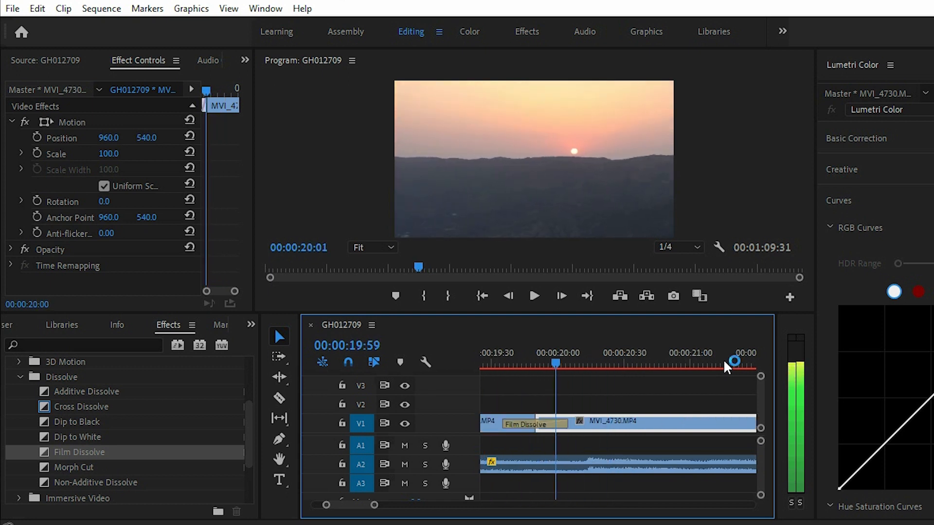
- Review the V1 Film Dissolve forward frame by frame, from its beginning at about 00:00:19:38 to just past its end at 00:00:20:16
{"action": "key", "text": "Right"}
{"action": "key", "text": "Right"}
{"action": "key", "text": "Right"}
{"action": "key", "text": "Right"}
{"action": "key", "text": "Right"}
{"action": "key", "text": "Right"}
{"action": "key", "text": "Right"}
{"action": "key", "text": "Right"}
{"action": "key", "text": "Right"}
{"action": "key", "text": "Right"}
{"action": "key", "text": "Right"}
{"action": "key", "text": "Right"}
{"action": "key", "text": "Right"}
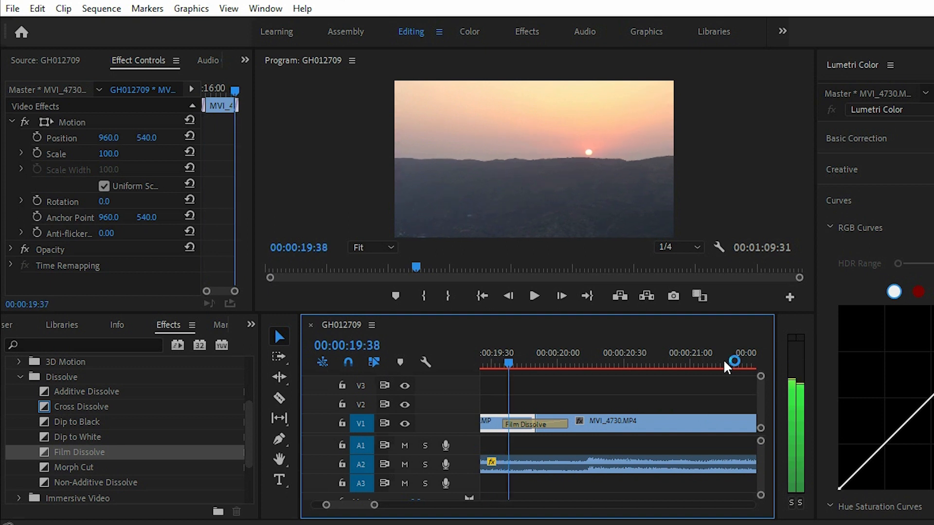
{"action": "key", "text": "Right"}
{"action": "key", "text": "Right"}
{"action": "key", "text": "Right"}
{"action": "key", "text": "Right"}
{"action": "key", "text": "Right"}
{"action": "key", "text": "Right"}
{"action": "key", "text": "Right"}
{"action": "key", "text": "Right"}
{"action": "key", "text": "Right"}
{"action": "key", "text": "Right"}
{"action": "key", "text": "Right"}
{"action": "key", "text": "Right"}
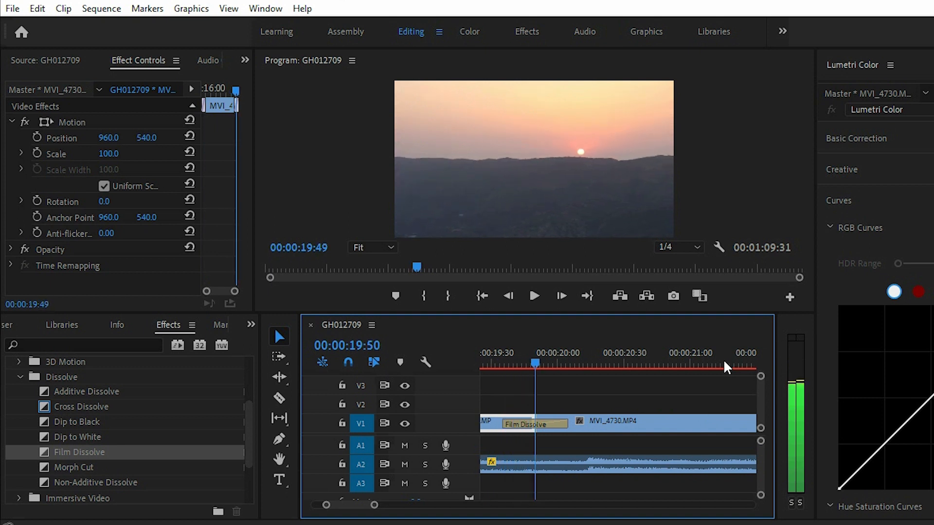
{"action": "key", "text": "Right"}
{"action": "key", "text": "Right"}
{"action": "key", "text": "Right"}
{"action": "key", "text": "Right"}
{"action": "key", "text": "Right"}
{"action": "key", "text": "Right"}
{"action": "key", "text": "Right"}
{"action": "key", "text": "Right"}
{"action": "key", "text": "Right"}
{"action": "key", "text": "Right"}
{"action": "key", "text": "Right"}
{"action": "key", "text": "Right"}
{"action": "key", "text": "Right"}
{"action": "key", "text": "Right"}
{"action": "key", "text": "Right"}
{"action": "key", "text": "Right"}
{"action": "key", "text": "Right"}
{"action": "key", "text": "Right"}
{"action": "key", "text": "Right"}
{"action": "key", "text": "Right"}
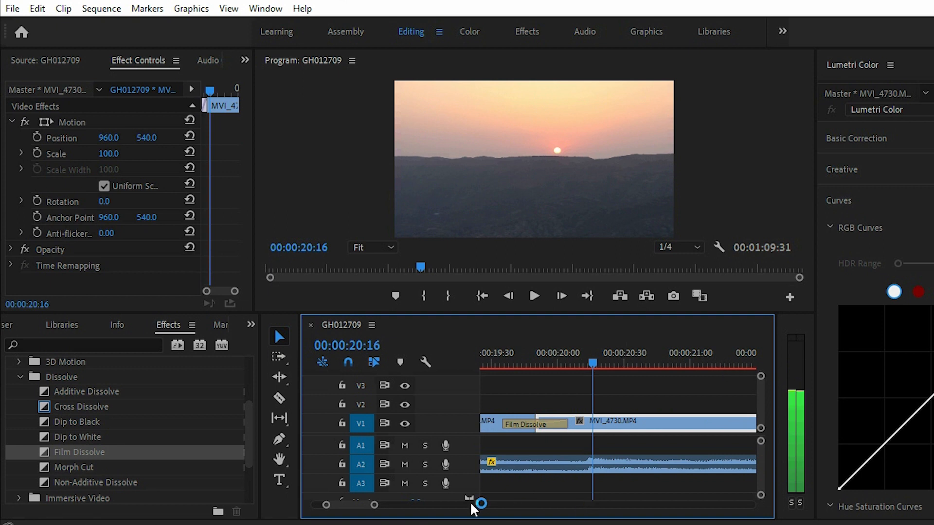
- Show all the clips in the timeline, park the playhead on the title at 00:00:12:53, and open the media export settings
{"action": "left_click_drag", "start_coordinate": [374, 505], "coordinate": [485, 504]}
{"action": "left_click_drag", "start_coordinate": [587, 365], "coordinate": [548, 364]}
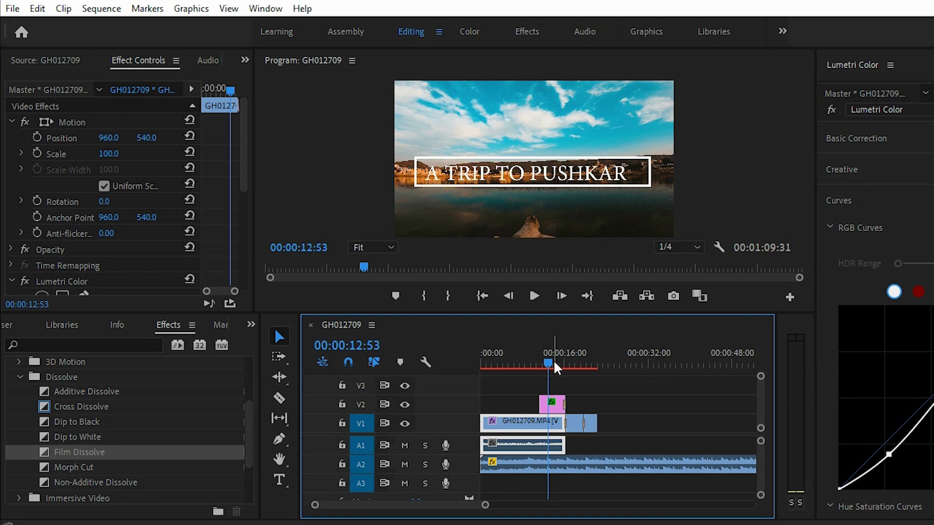
{"action": "key", "text": "ctrl+m"}
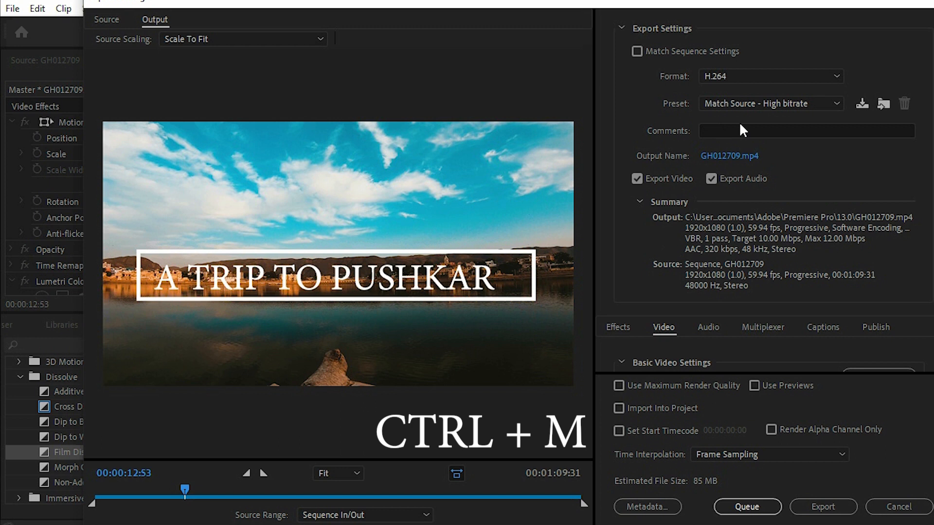
- Try shortening the export range by moving its out point earlier, and return the out point to the end of the sequence
{"action": "left_click_drag", "start_coordinate": [585, 506], "coordinate": [408, 498]}
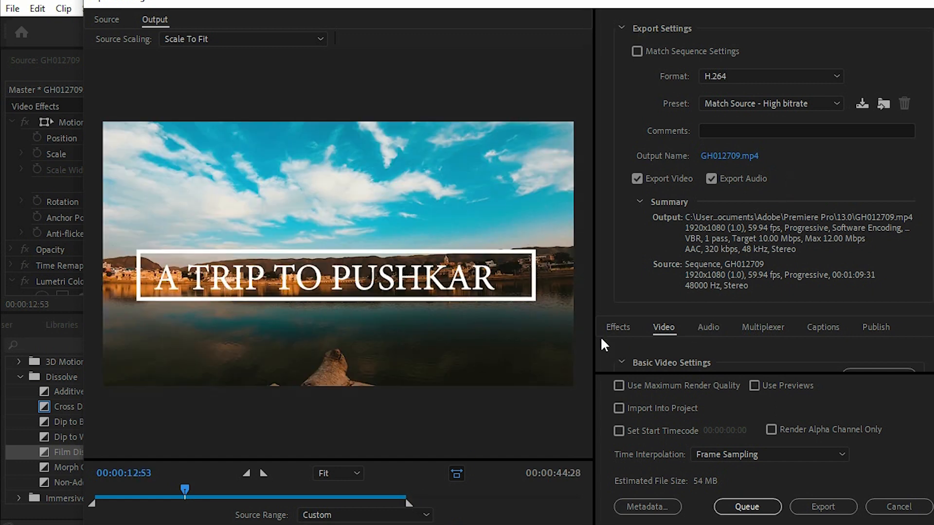
{"action": "left_click_drag", "start_coordinate": [425, 501], "coordinate": [465, 499]}
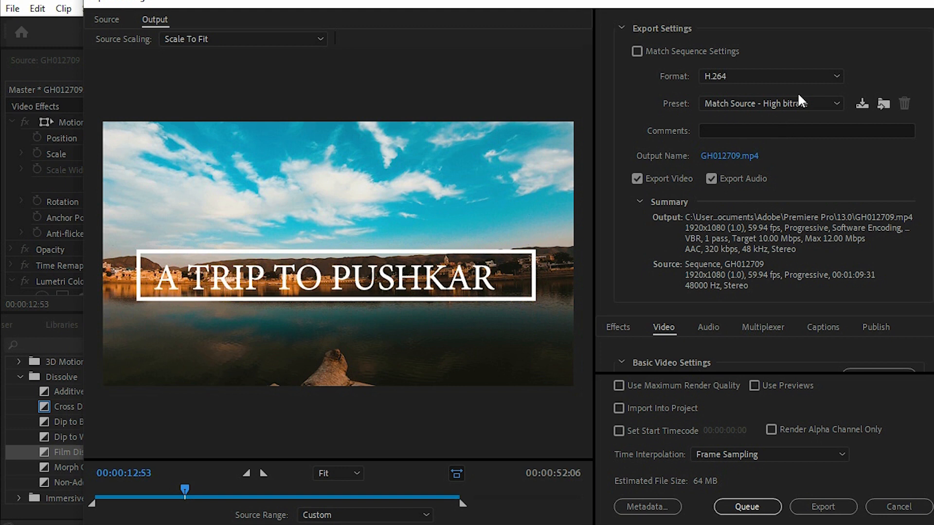
{"action": "left_click_drag", "start_coordinate": [470, 494], "coordinate": [608, 492]}
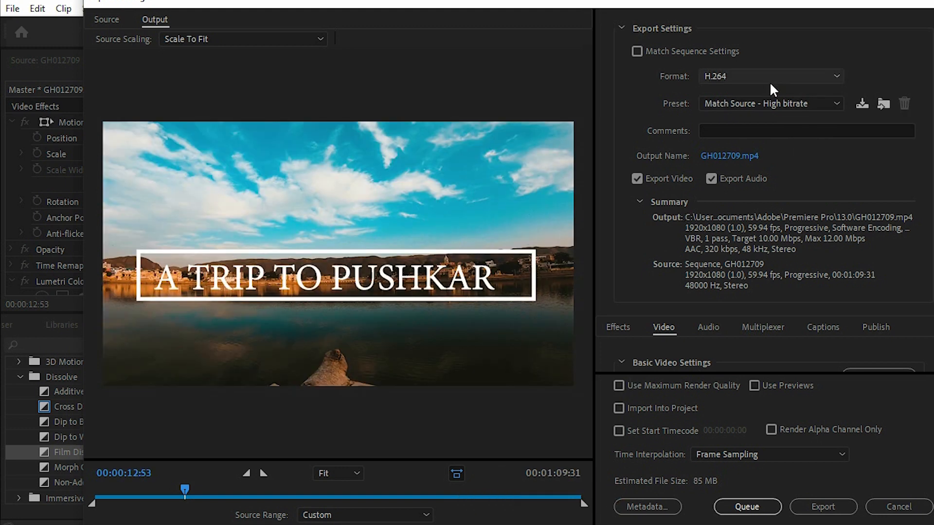
- Set the export format to H.264 with the YouTube 1080p Full HD preset
{"action": "left_click", "coordinate": [800, 72]}
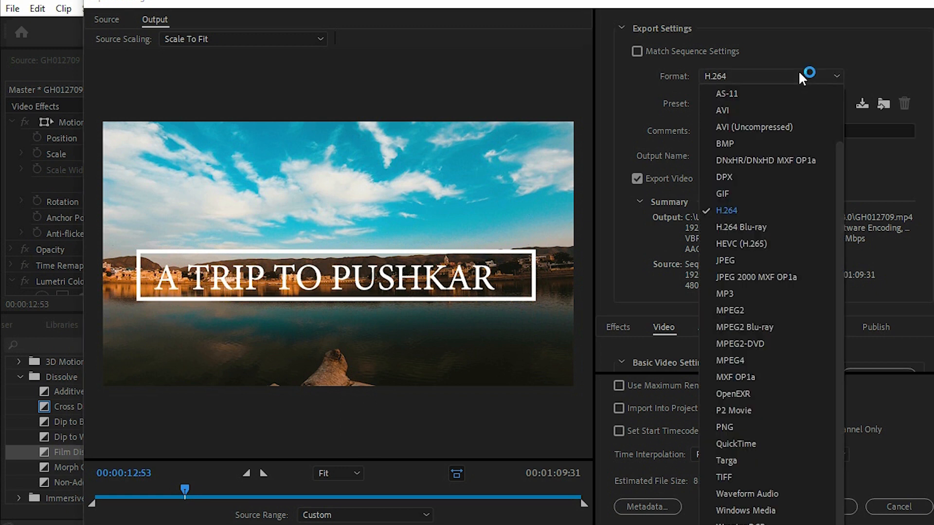
{"action": "left_click", "coordinate": [760, 210]}
{"action": "left_click", "coordinate": [819, 104]}
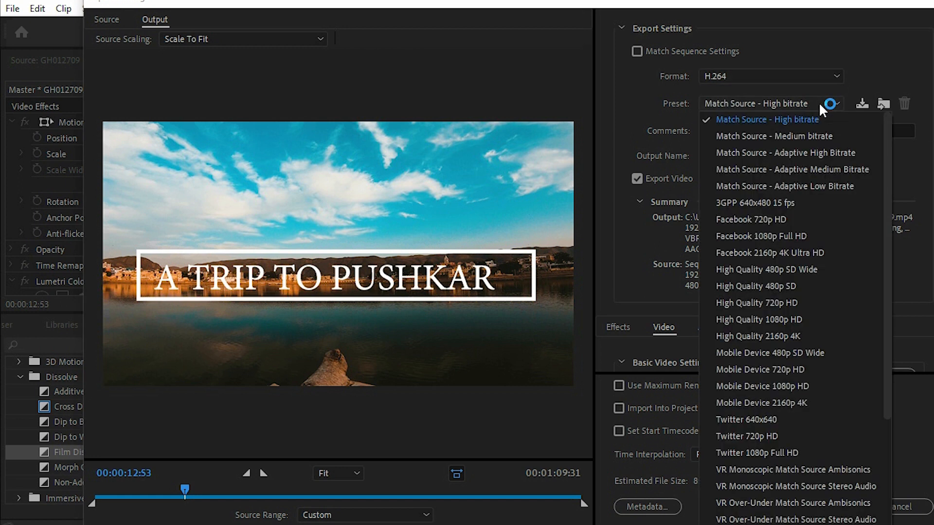
{"action": "scroll", "coordinate": [813, 263], "scroll_direction": "down", "scroll_amount": 3}
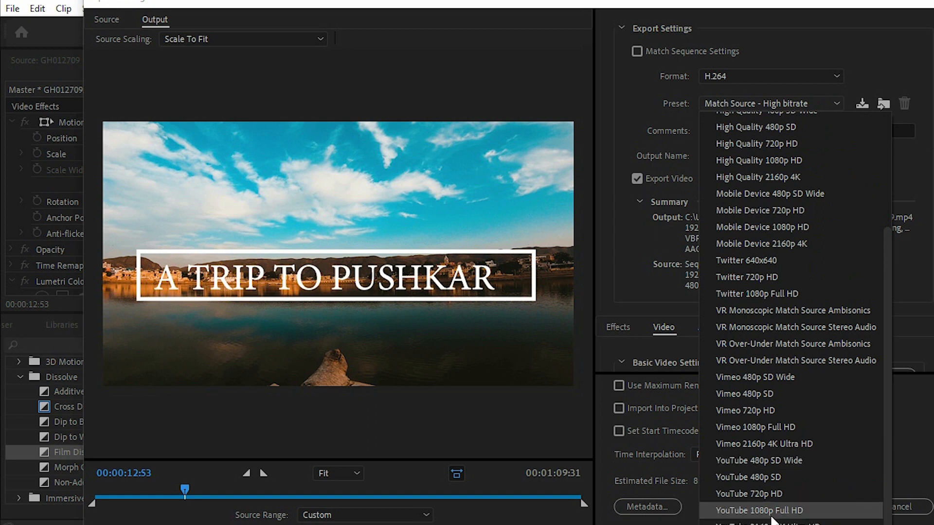
{"action": "left_click", "coordinate": [773, 514]}
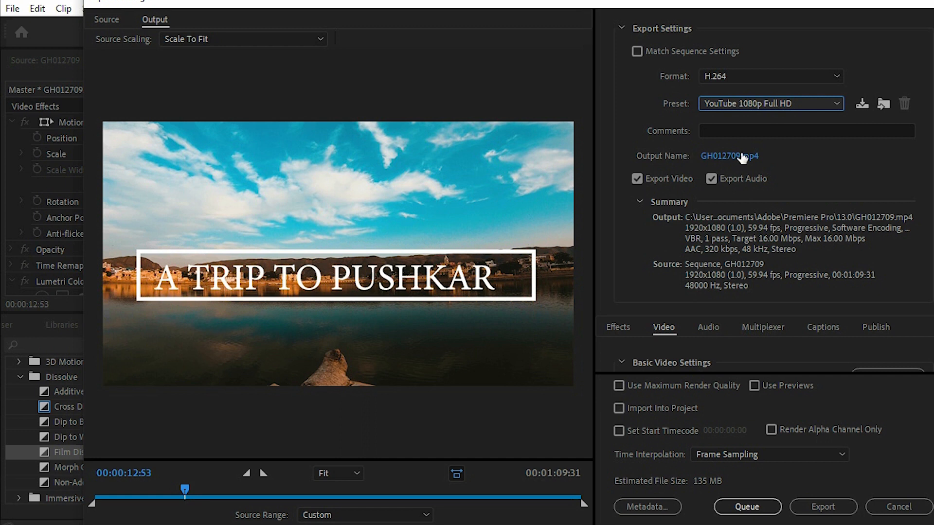
- Name the output file TUTORIAL and save it as an MP4 in the Pictures folder
{"action": "left_click", "coordinate": [741, 157]}
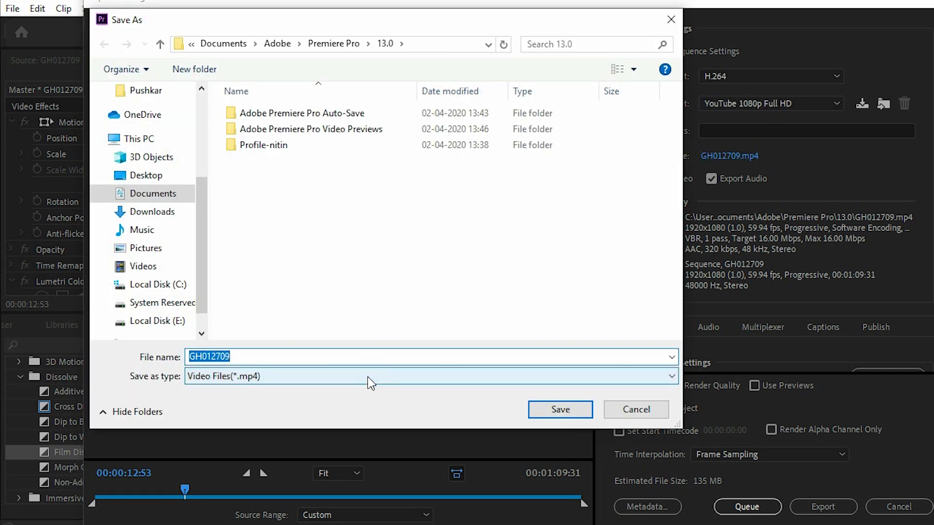
{"action": "type", "text": "TUTU"}
{"action": "key", "text": "BackSpace"}
{"action": "key", "text": "BackSpace"}
{"action": "key", "text": "BackSpace"}
{"action": "key", "text": "BackSpace"}
{"action": "key", "text": "BackSpace"}
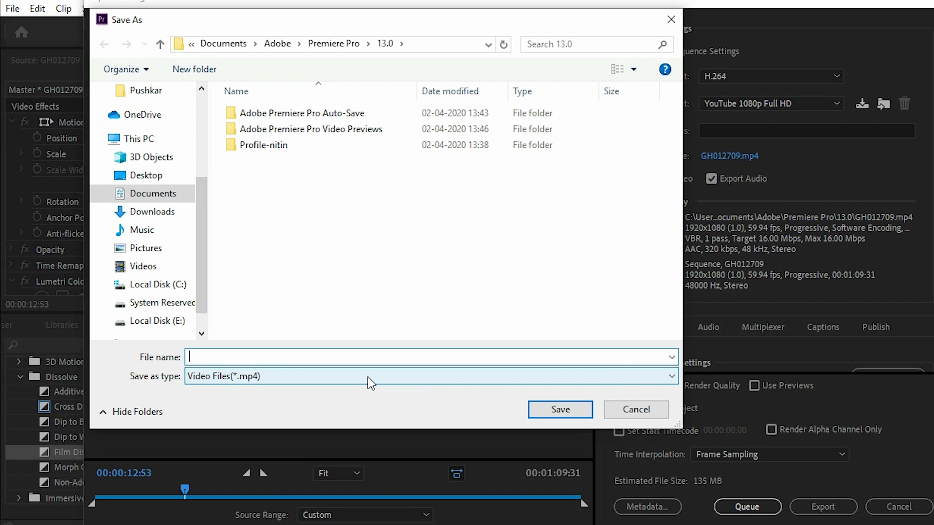
{"action": "type", "text": "TUTORIAL"}
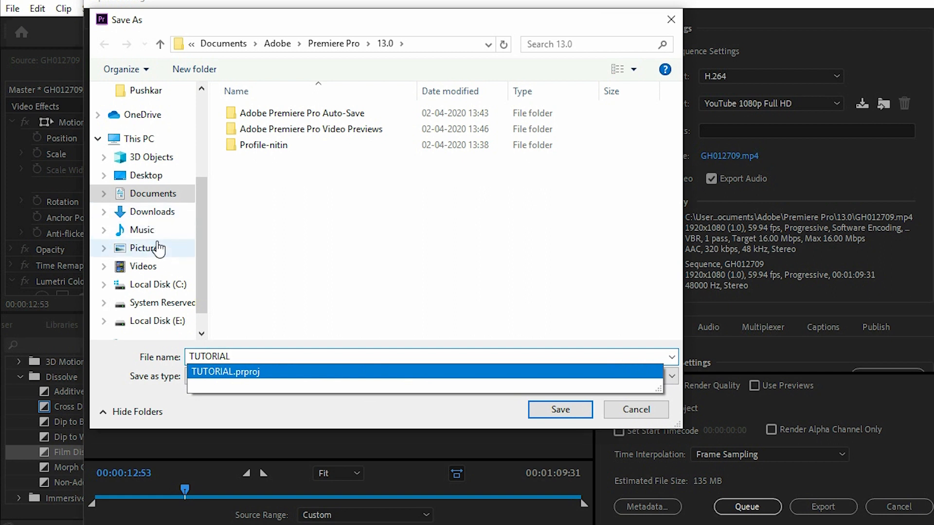
{"action": "left_click", "coordinate": [133, 249]}
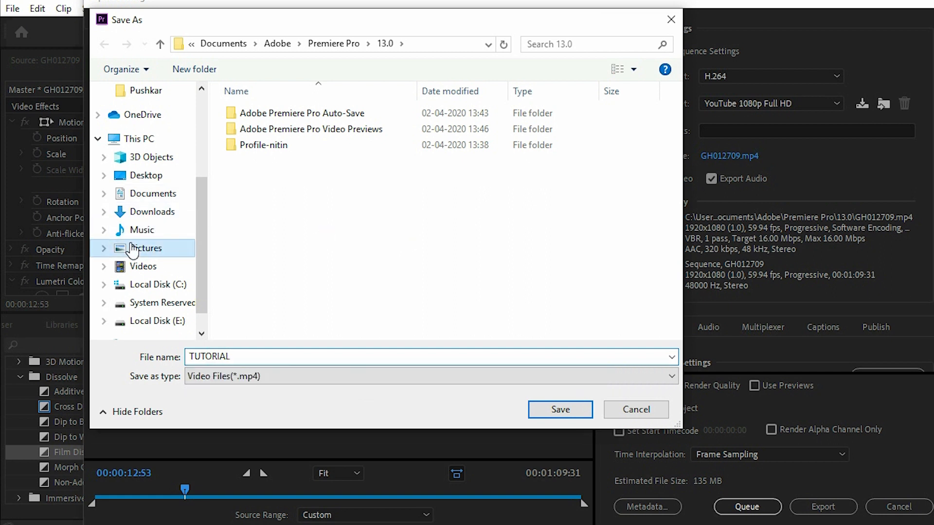
{"action": "left_click", "coordinate": [562, 410]}
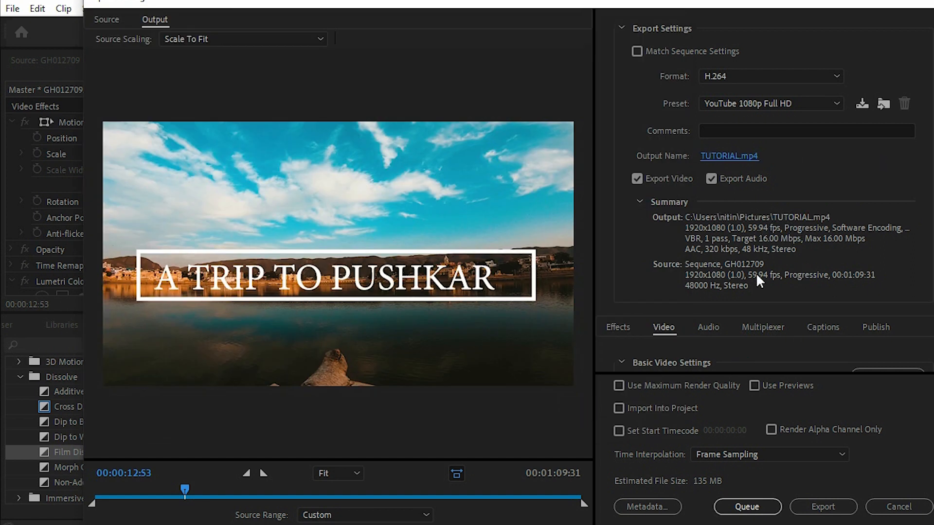
- Enable Use Maximum Render Quality and start exporting the sequence
{"action": "left_click", "coordinate": [622, 387]}
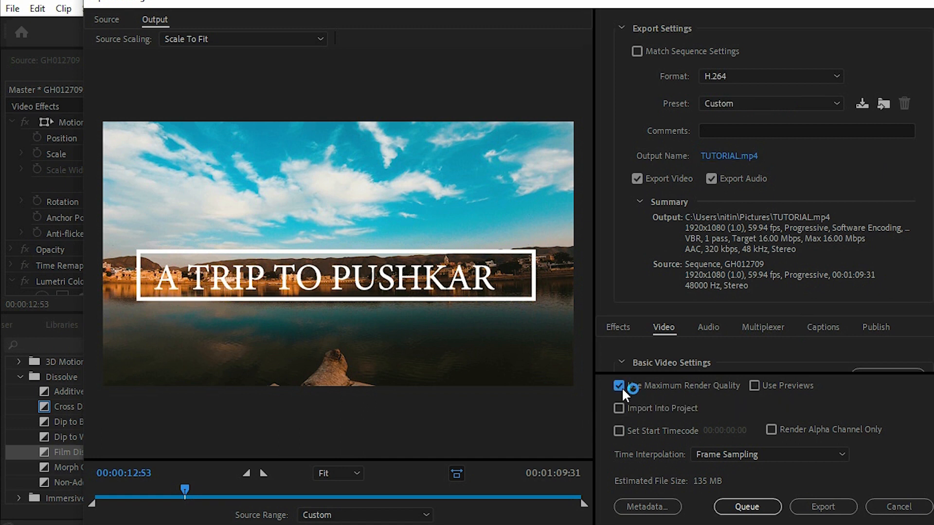
{"action": "left_click", "coordinate": [620, 386]}
{"action": "left_click", "coordinate": [828, 504]}
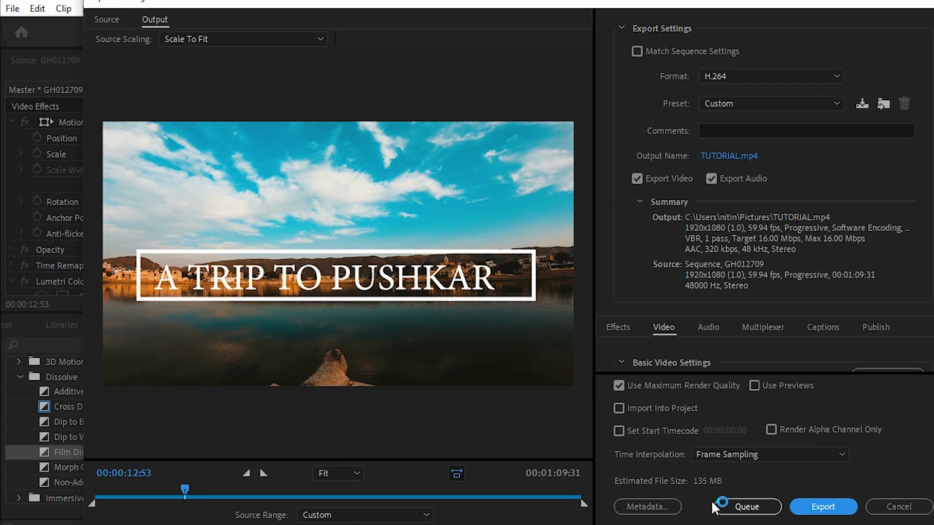
{"action": "left_click", "coordinate": [821, 506]}
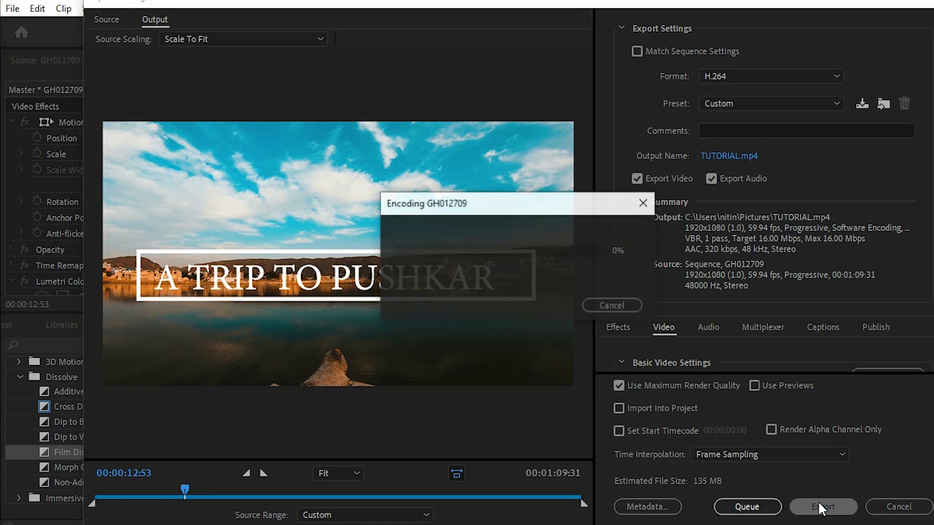